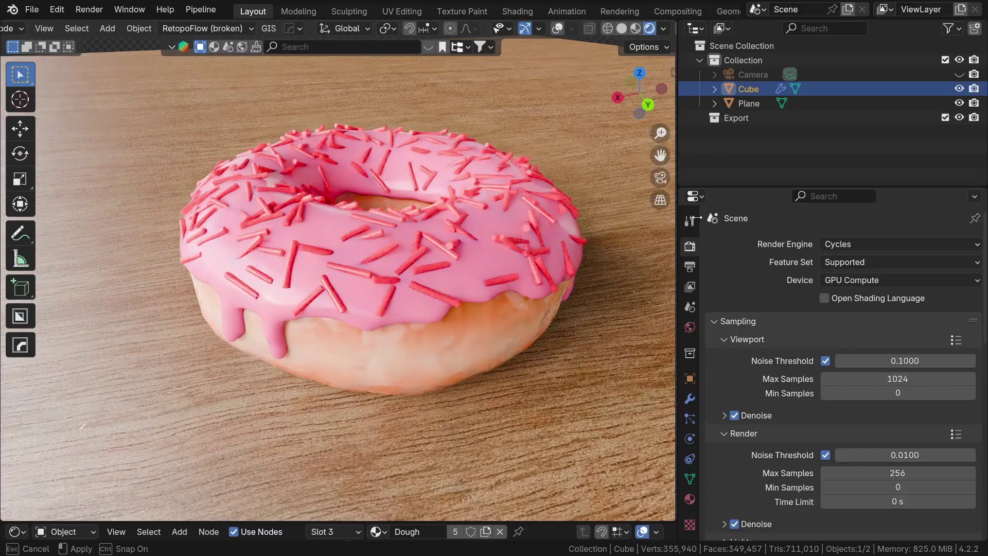
- Examine the iced donut with sprinkles from several angles in both rendered and solid shading
middle_click_drag(575, 223, 659, 313)
scroll(650, 226, "down", 1)
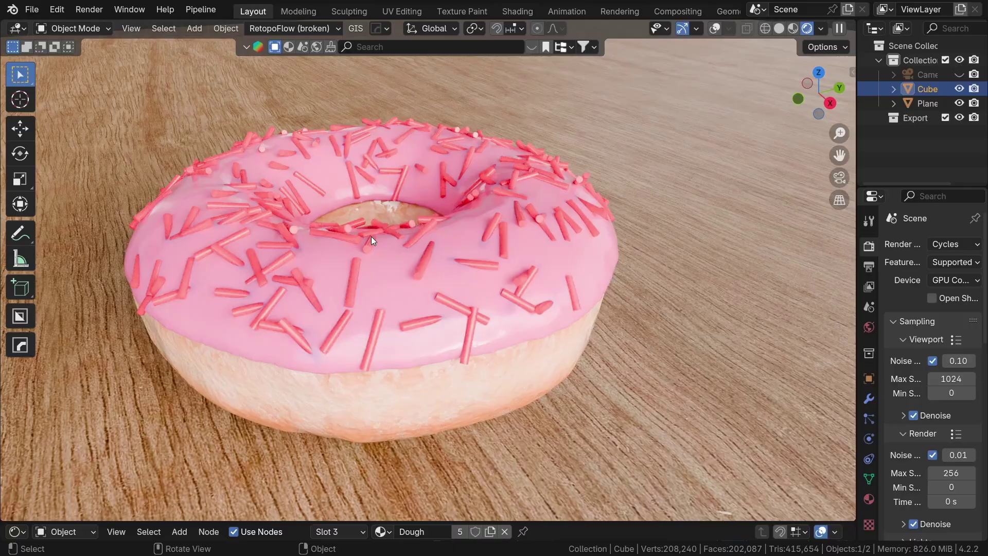
middle_click_drag(394, 362, 474, 370)
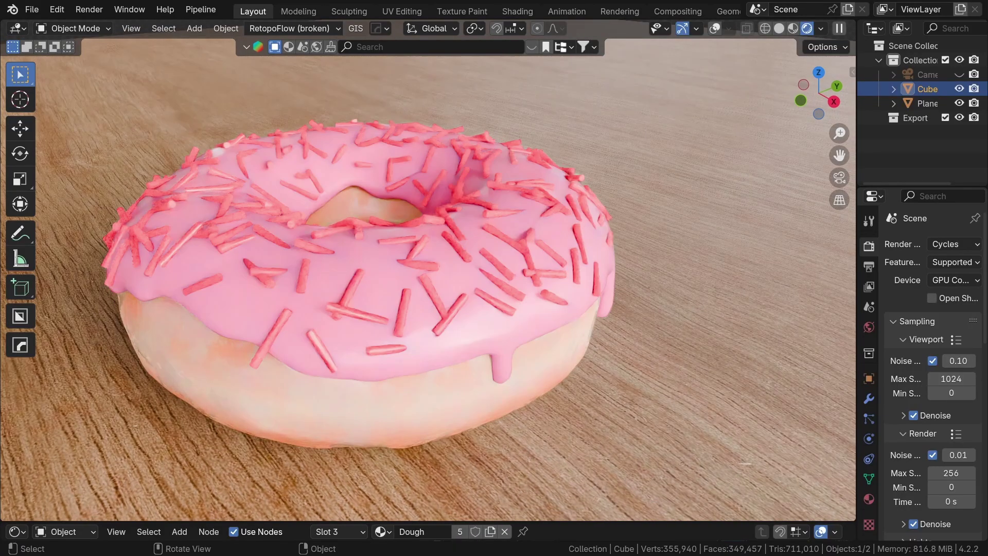
middle_click_drag(505, 350, 539, 342)
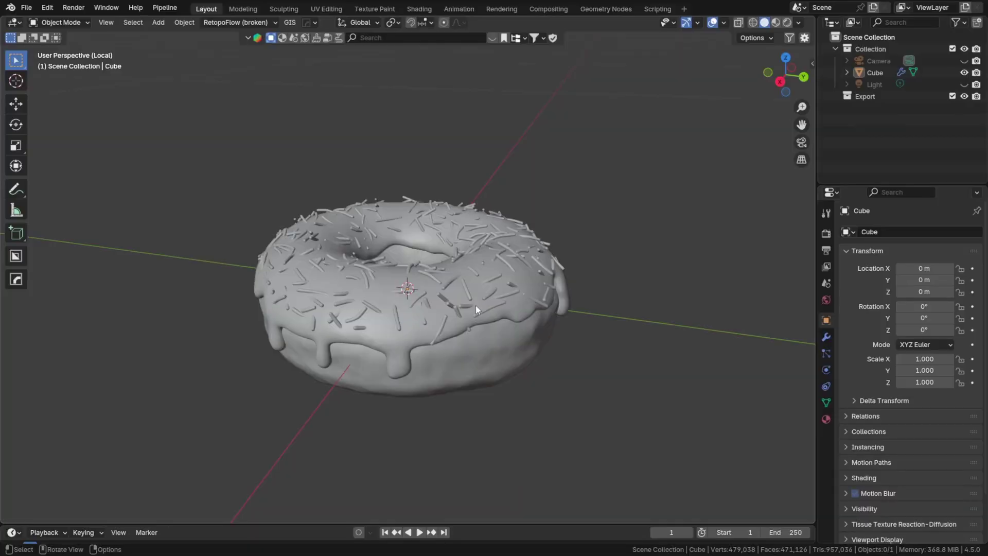
middle_click_drag(379, 317, 480, 336)
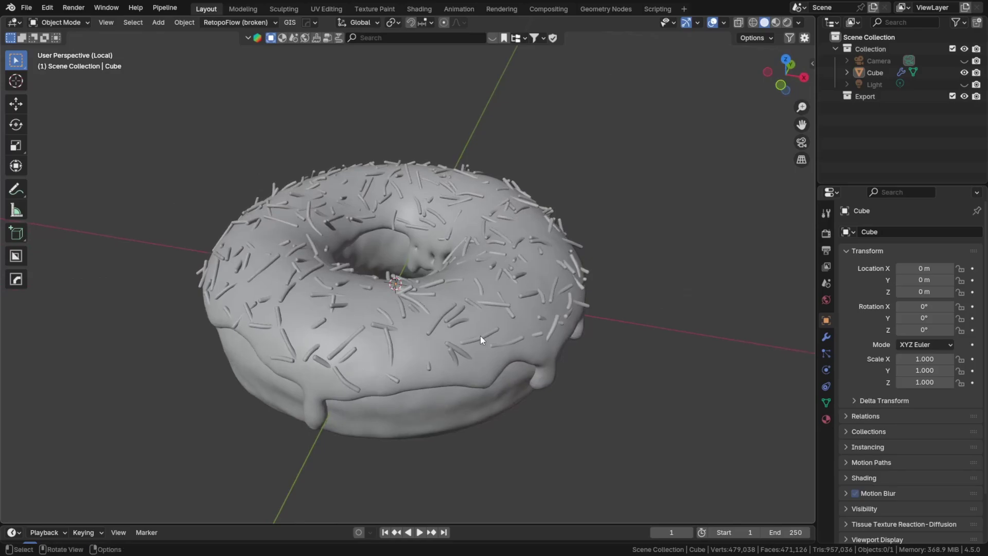
scroll(480, 374, "down", 2)
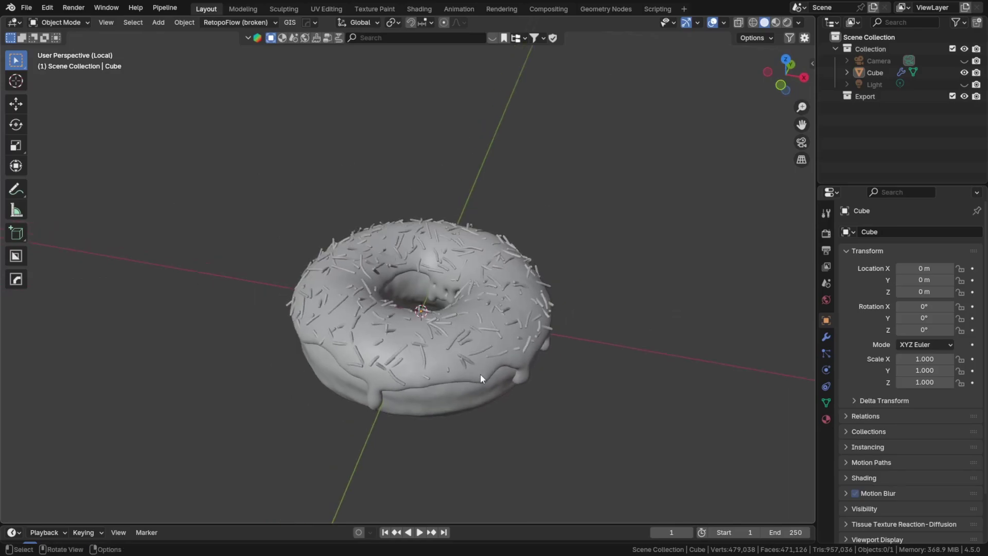
scroll(470, 385, "up", 3)
middle_click_drag(470, 385, 542, 362)
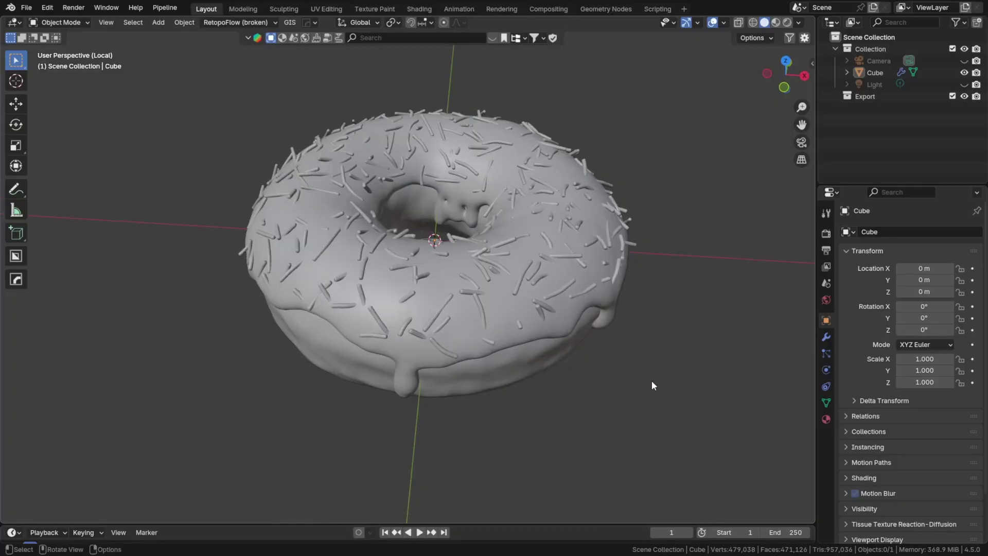
middle_click_drag(637, 381, 511, 360)
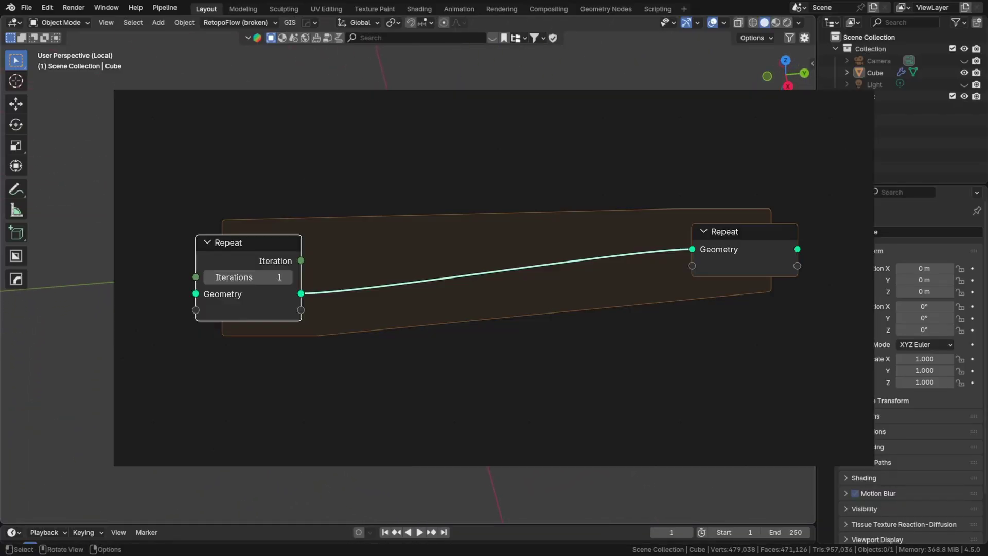
middle_click_drag(511, 361, 572, 376)
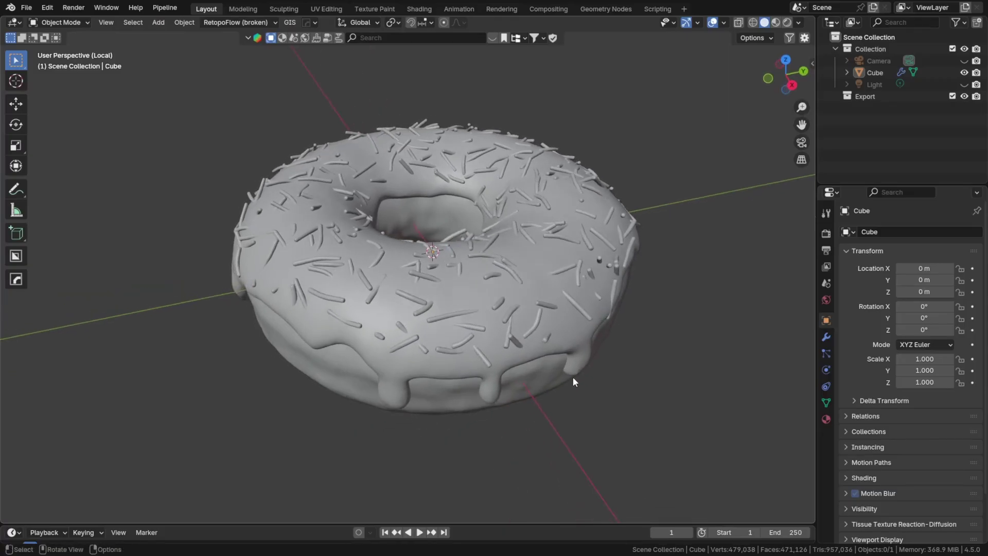
middle_click_drag(578, 328, 572, 338)
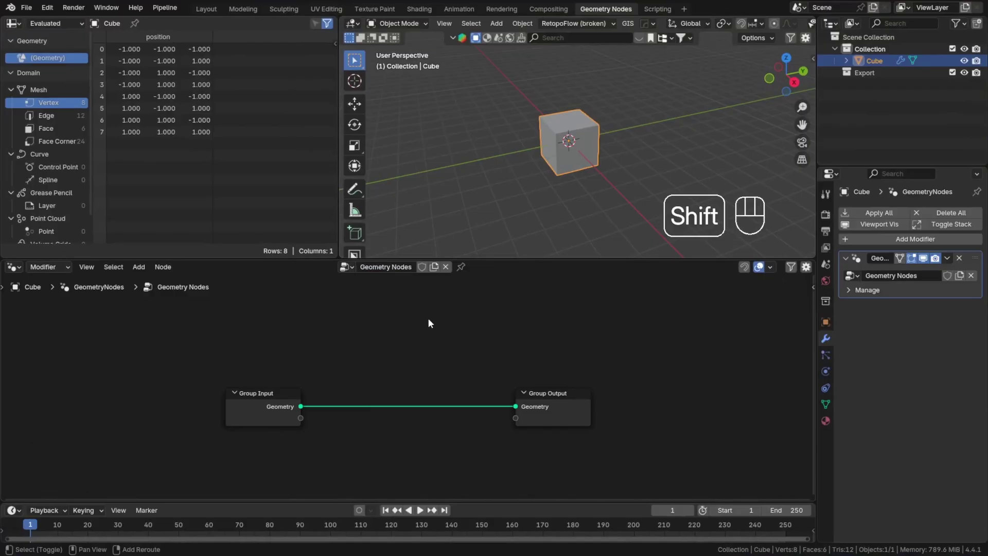
- Add a Repeat zone to the geometry node tree above the Group Input and Group Output link
key("shift+a")
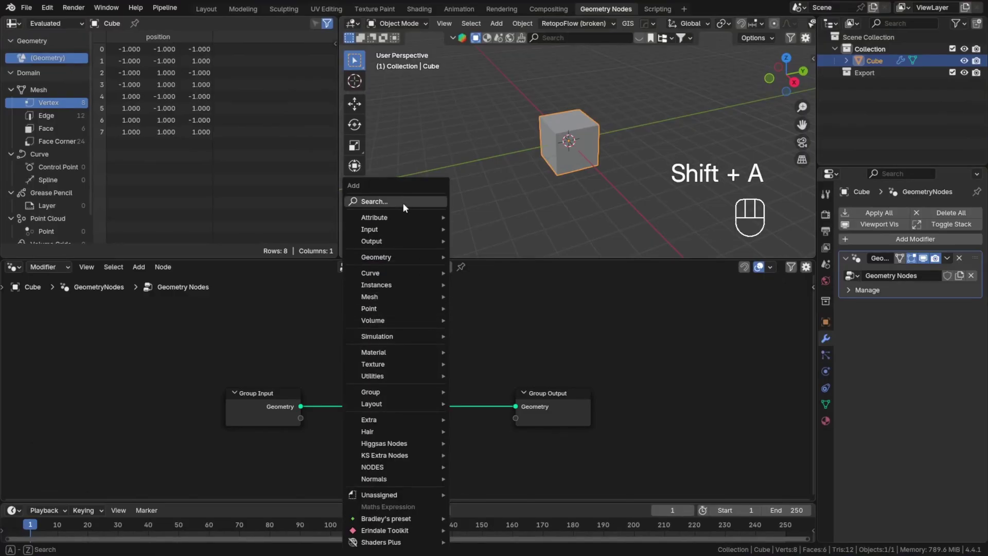
type("repe")
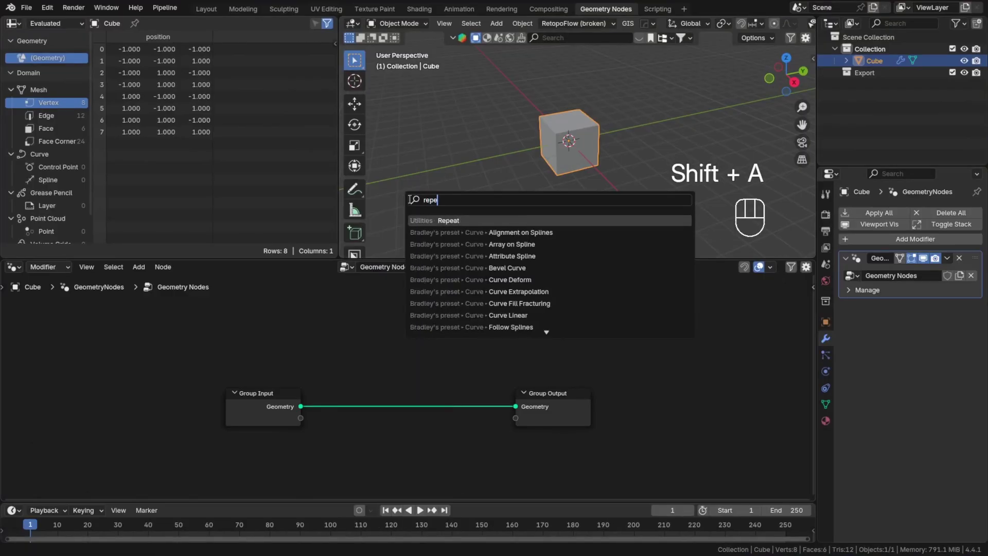
type("a")
key("Return")
left_click(467, 319)
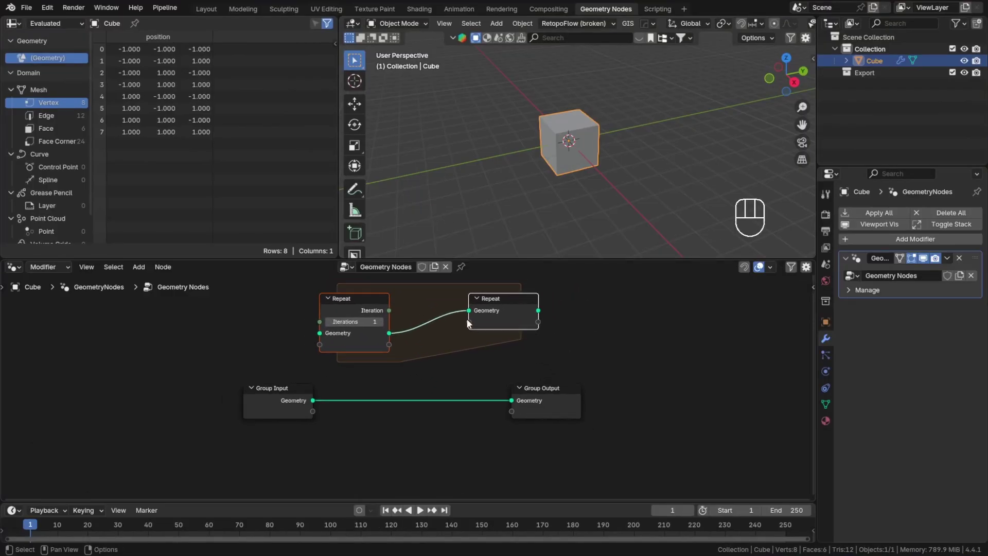
- Spread Group Input and Group Output further apart and widen the Repeat zone between its two nodes
scroll(468, 319, "down", 3)
left_click_drag(520, 393, 648, 407)
left_click_drag(313, 381, 240, 386)
middle_click_drag(376, 352, 343, 394)
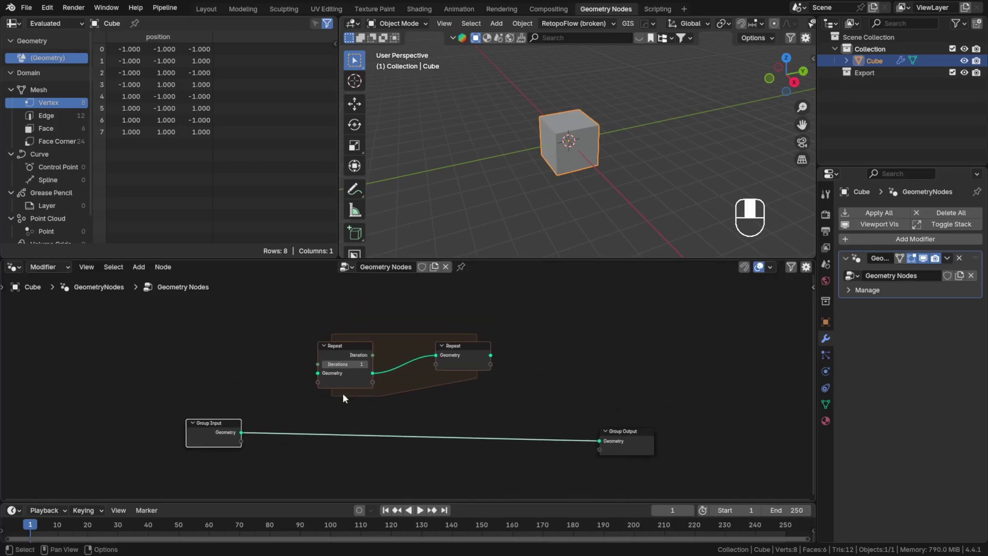
scroll(342, 378, "up", 3)
mouse_move(346, 340)
left_mouse_down()
mouse_move(329, 330)
mouse_move(344, 330)
left_mouse_up()
left_click_drag(485, 330, 595, 355)
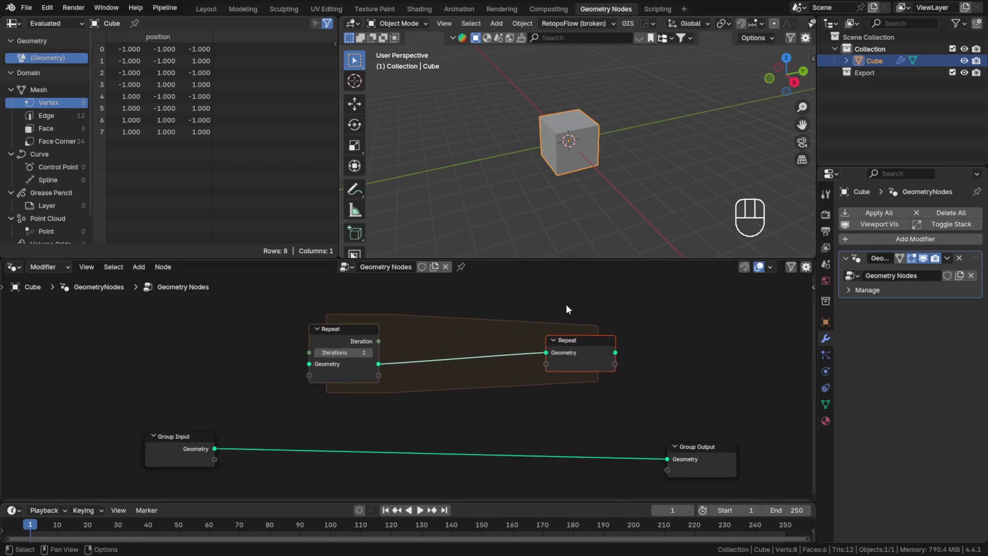
left_click(492, 410)
middle_click_drag(492, 410, 408, 400)
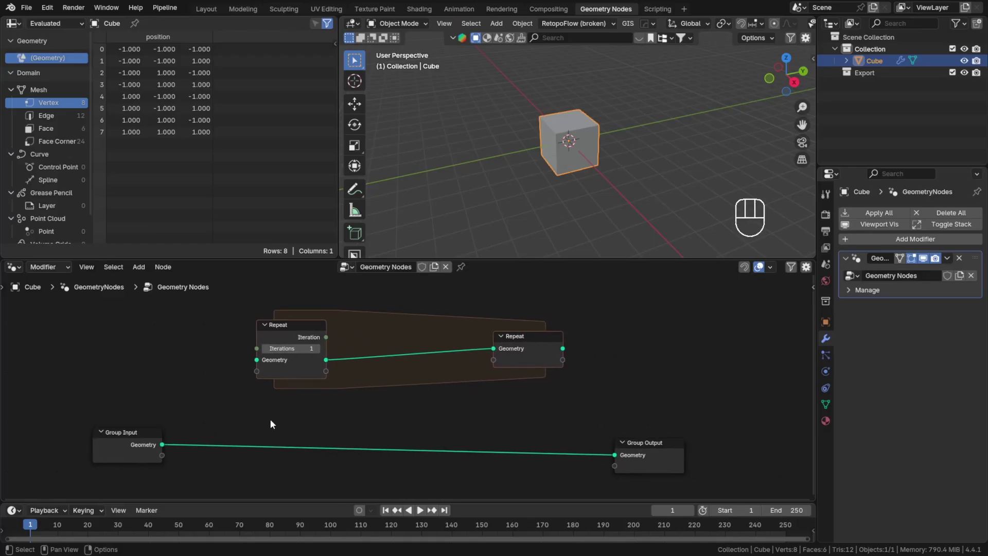
- Route the geometry from Group Input through the Repeat zone to Group Output and move Group Input level with the zone
left_click_drag(165, 450, 257, 362)
scroll(272, 355, "up", 3)
scroll(296, 375, "down", 3)
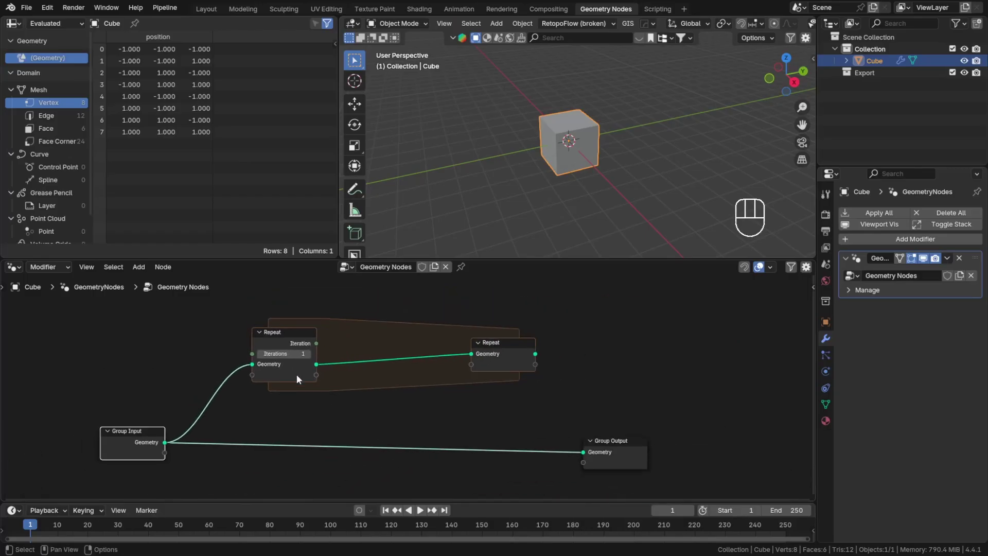
left_click_drag(534, 353, 662, 351)
left_click_drag(118, 449, 110, 362)
scroll(235, 351, "up", 2)
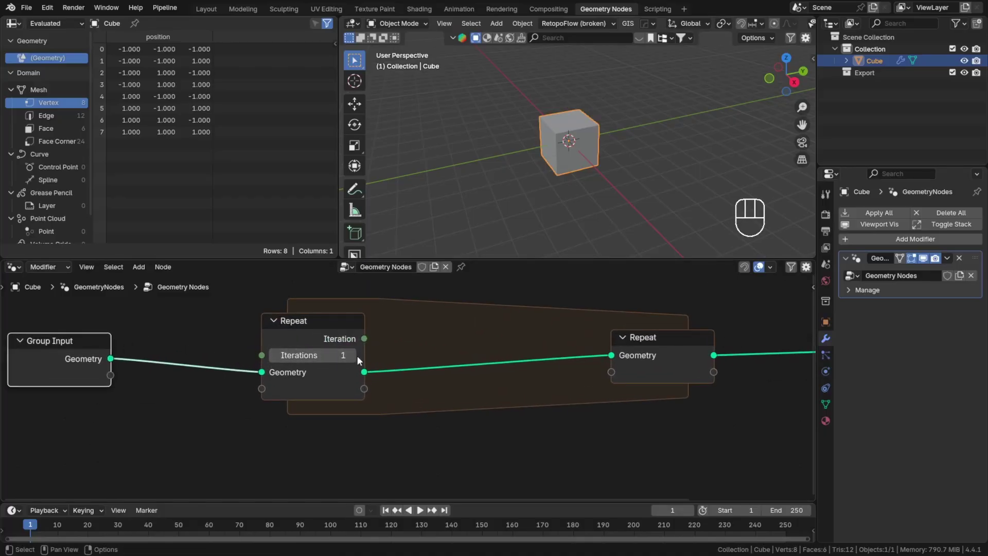
- Raise the Repeat zone's iterations to 5 and bring them back down to 1
left_click(356, 355)
left_click(354, 356)
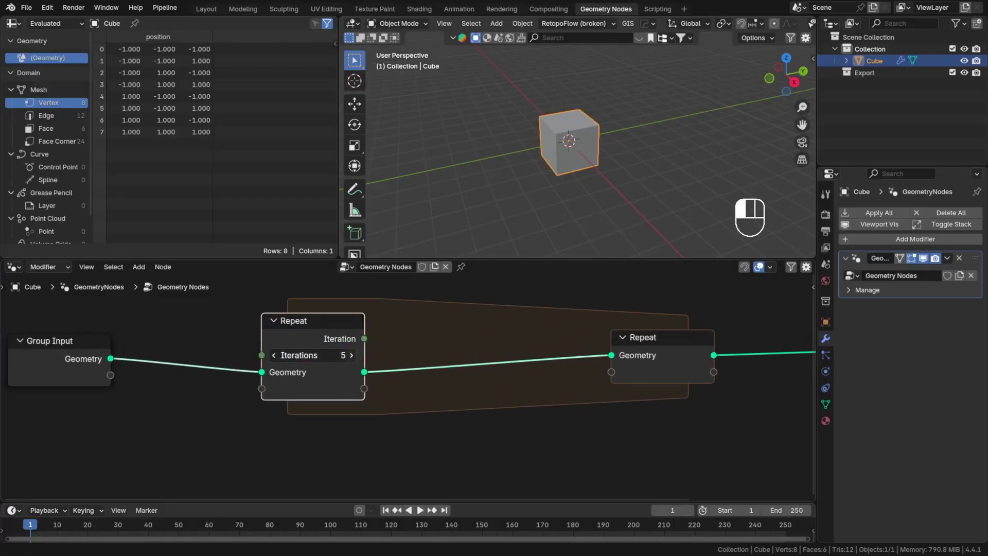
left_click(273, 355)
left_click(272, 355)
left_click(272, 355)
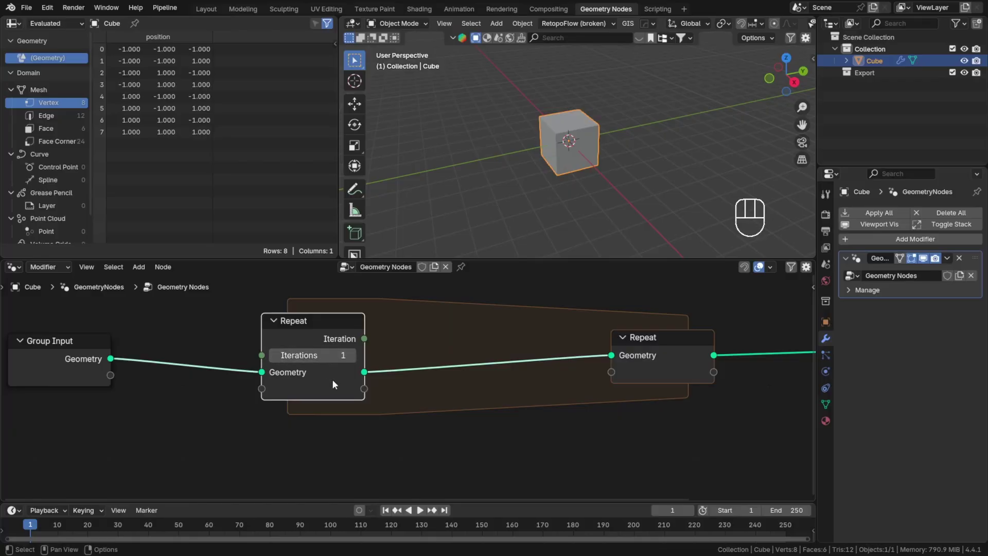
- Shift the Repeat output node slightly towards Group Output and set the zone's iterations to 12
scroll(332, 379, "down", 2)
scroll(412, 401, "down", 1)
left_click_drag(470, 356, 483, 355)
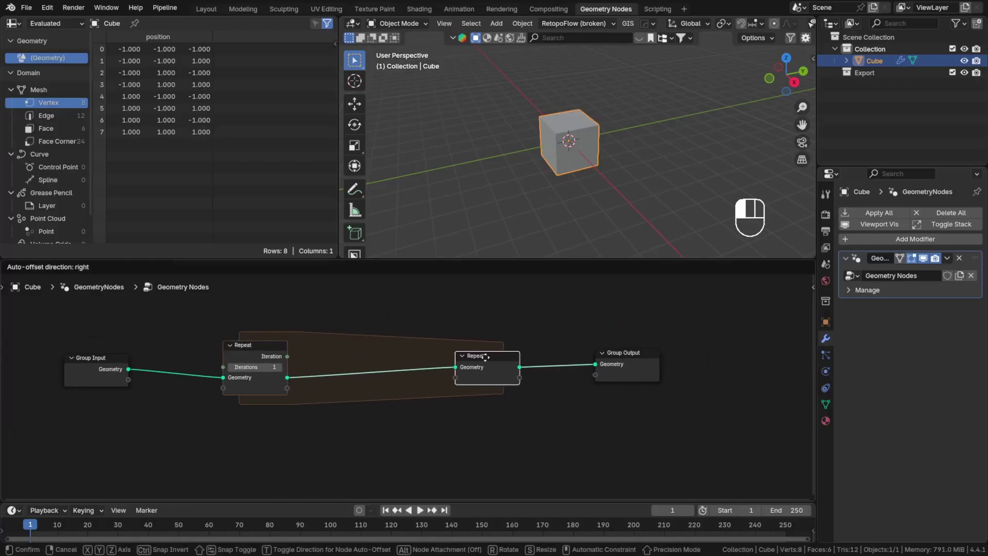
left_click(251, 366)
type("12")
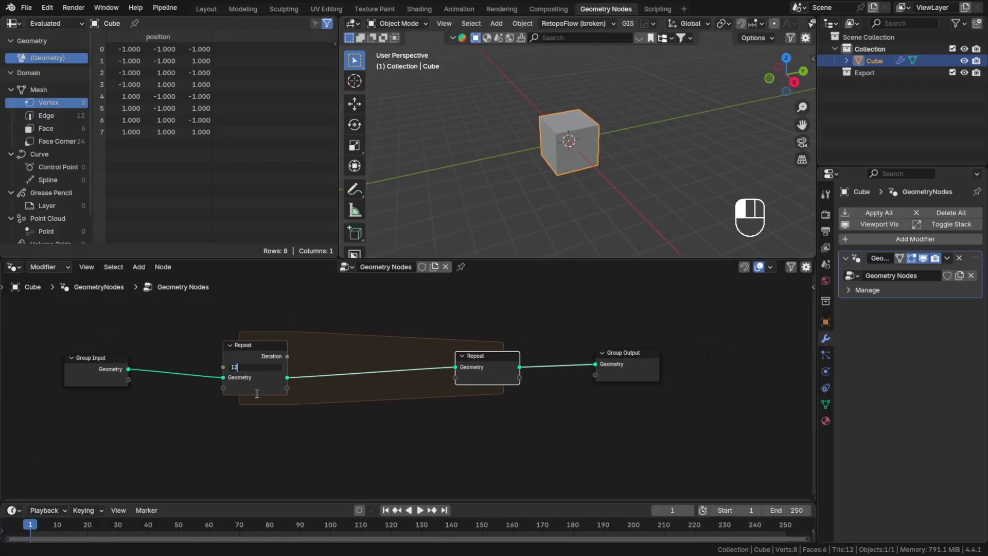
key("Return")
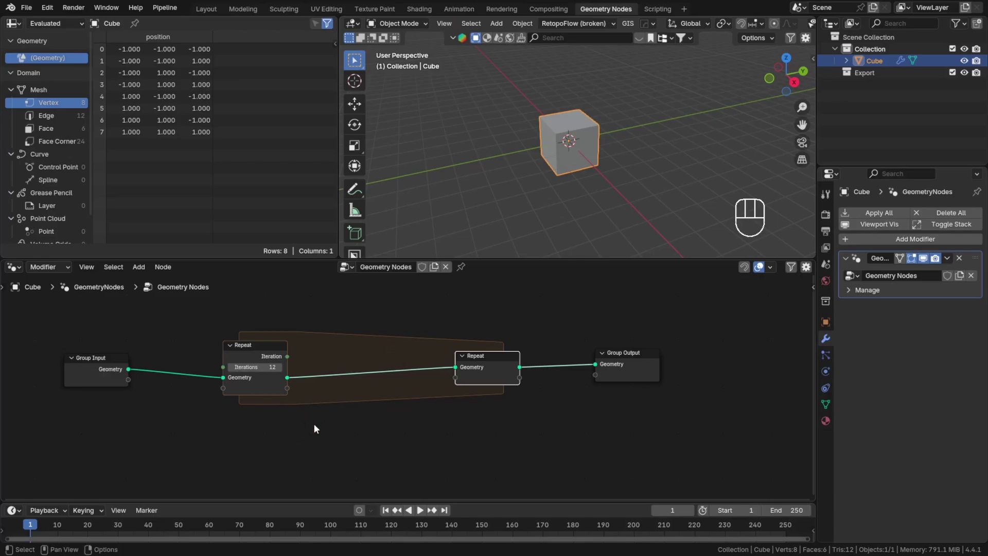
- Add a Set Position node on the geometry link inside the Repeat zone
scroll(318, 410, "up", 1)
middle_click_drag(376, 349, 365, 359)
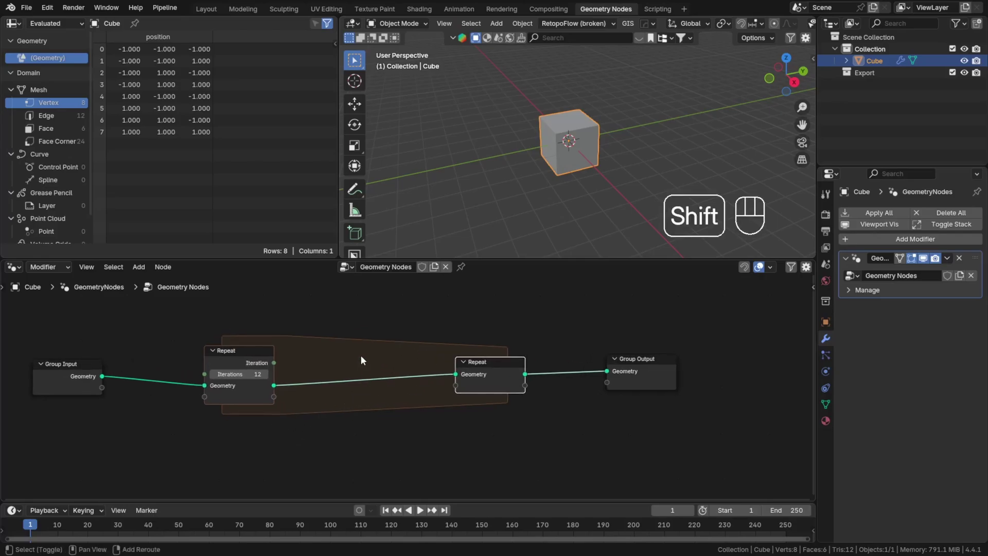
key("shift+a")
type("set")
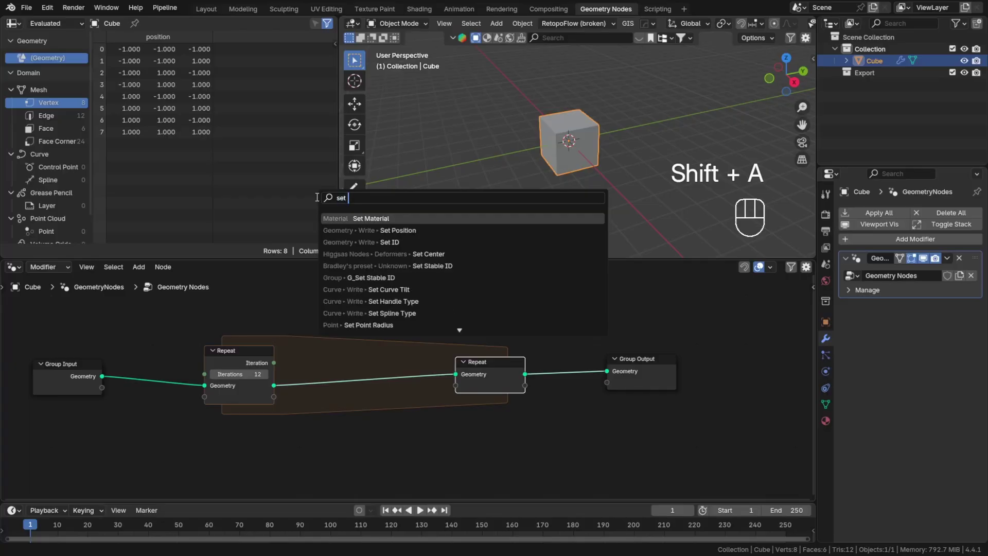
type(" po")
key("Return")
left_click(376, 446)
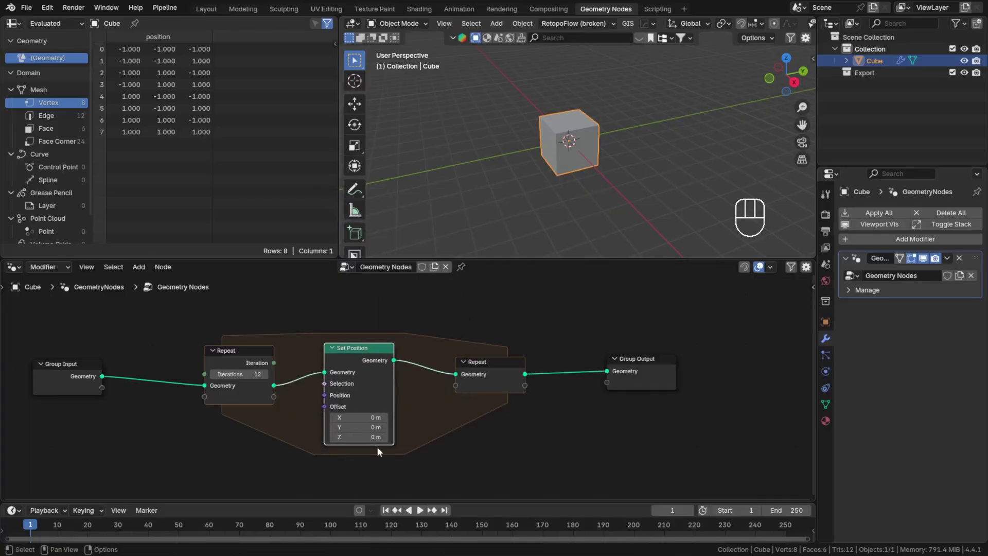
- Set the Set Position node's Z offset to 0.1 m
left_click(385, 437)
scroll(560, 236, "down", 2)
middle_click_drag(564, 212, 565, 200)
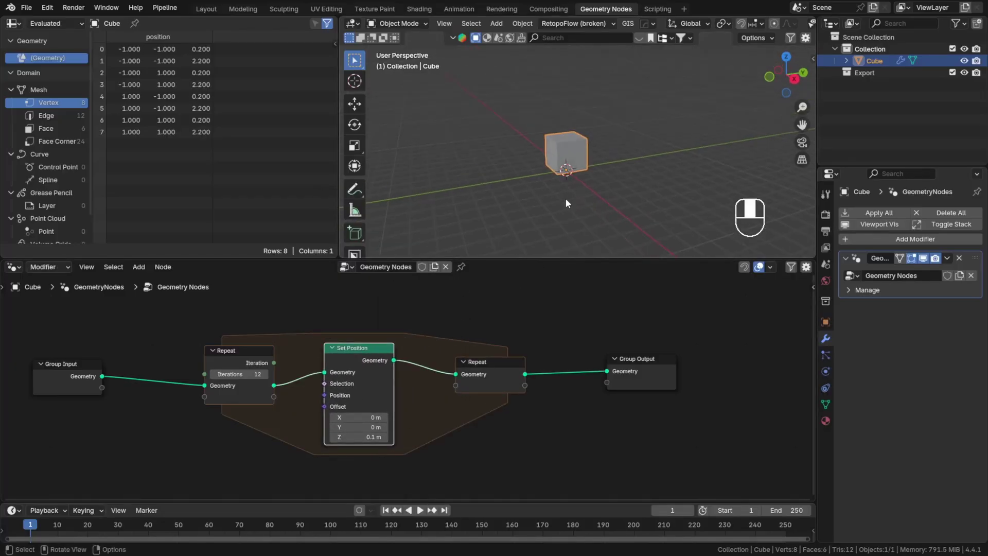
- Raise the Repeat zone's iterations to 59
left_click_drag(257, 374, 310, 374)
middle_click_drag(325, 458, 313, 467)
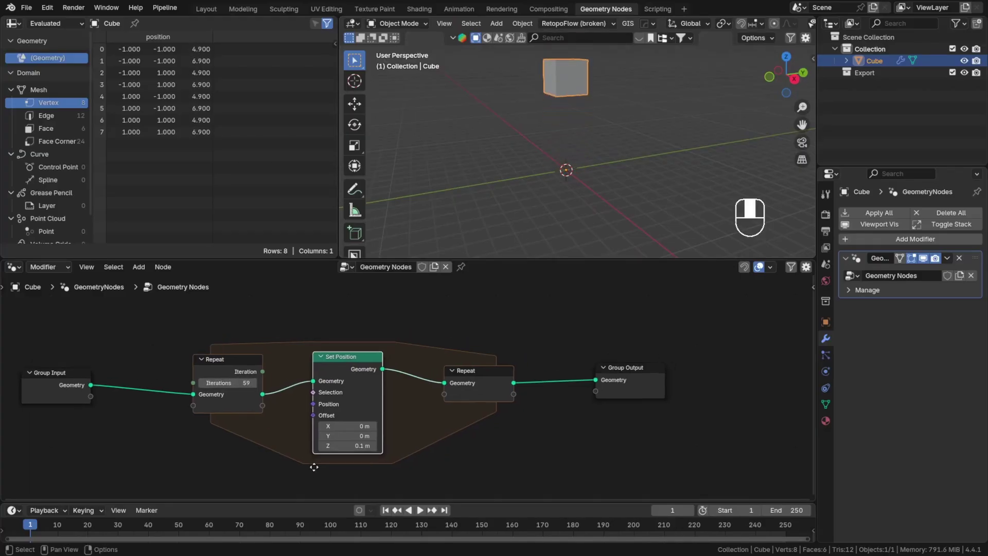
scroll(304, 417, "up", 1)
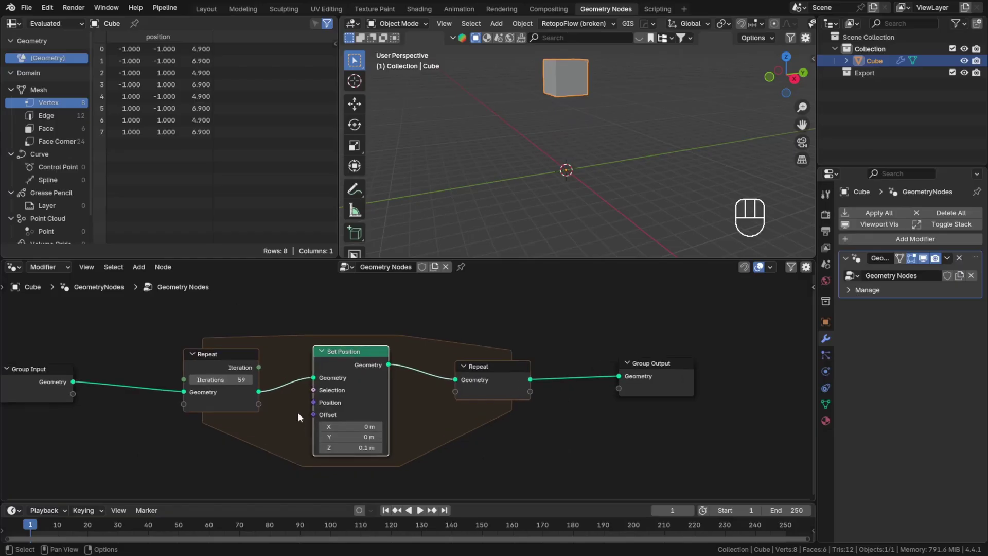
- Set the Repeat zone's iterations to 1
left_click(240, 380)
type("1")
key("Return")
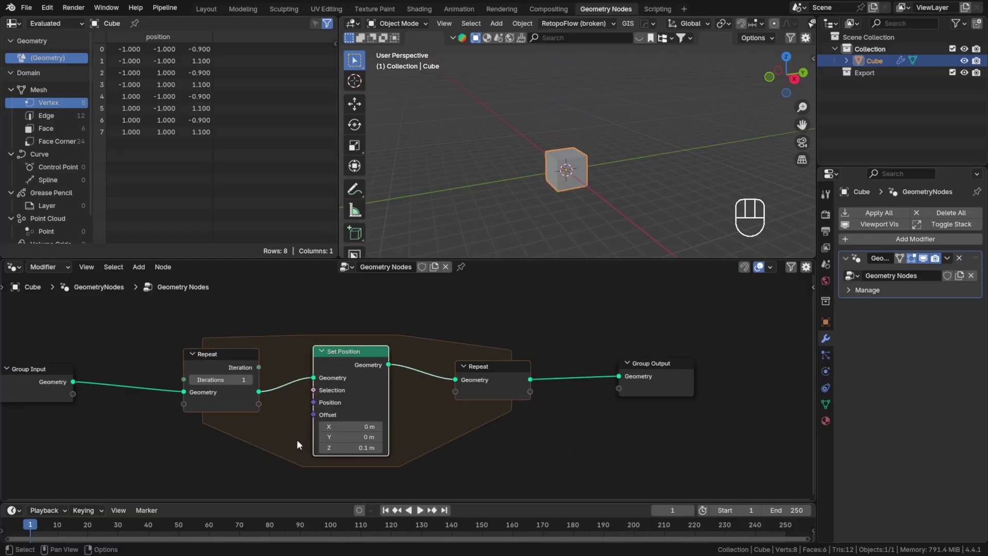
- Increase the Repeat zone's iterations one at a time up to 9 with the cube viewed up close
scroll(574, 172, "up", 5)
middle_click_drag(574, 173, 574, 160)
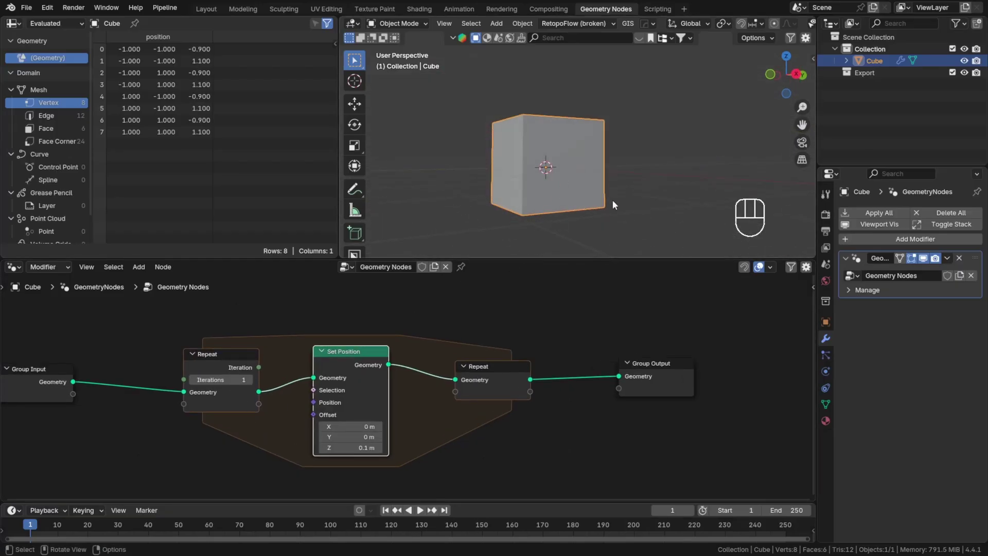
left_click(249, 380)
left_click(249, 379)
left_click(248, 380)
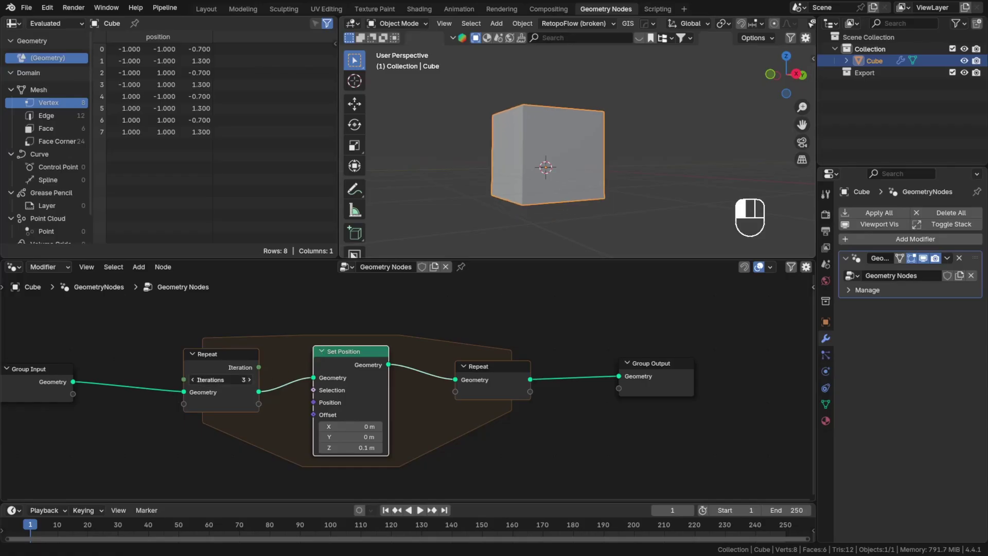
left_click(248, 380)
left_click(249, 379)
left_click(248, 380)
left_click(248, 379)
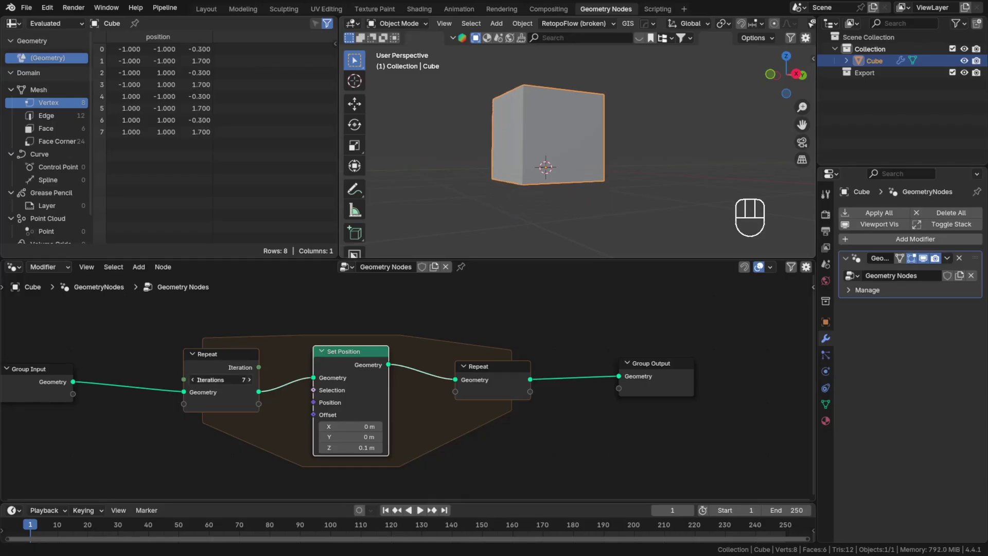
left_click(250, 380)
left_click(250, 379)
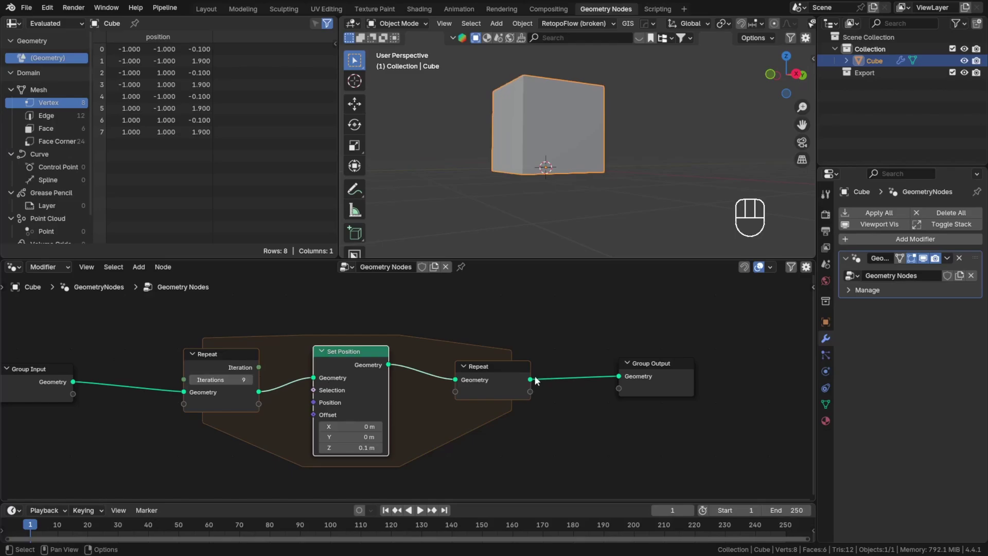
- Reset the Repeat zone's iterations to 1
left_click(236, 380)
type("1")
key("Return")
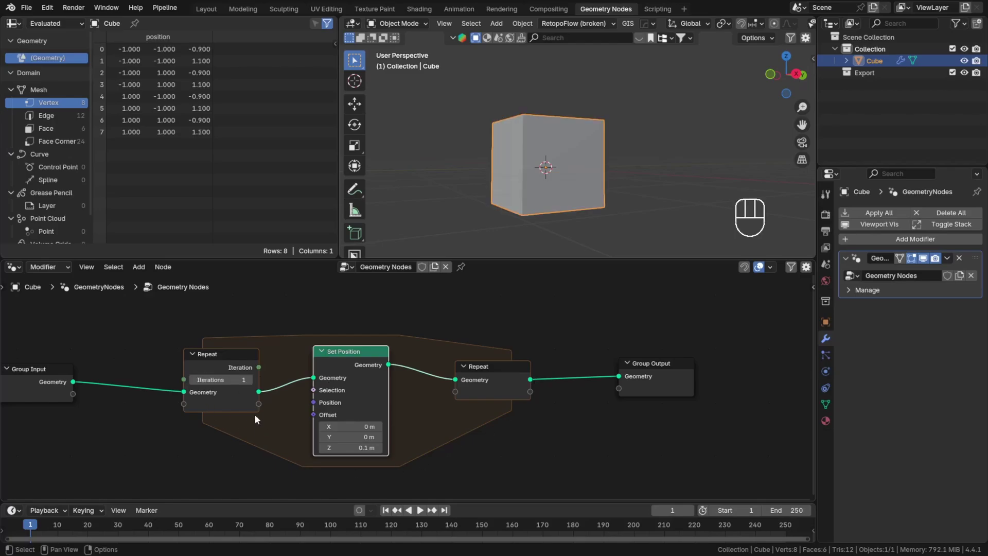
- Raise the Repeat zone's iterations to 7 and nudge the Repeat output and Set Position nodes apart
left_click(249, 380)
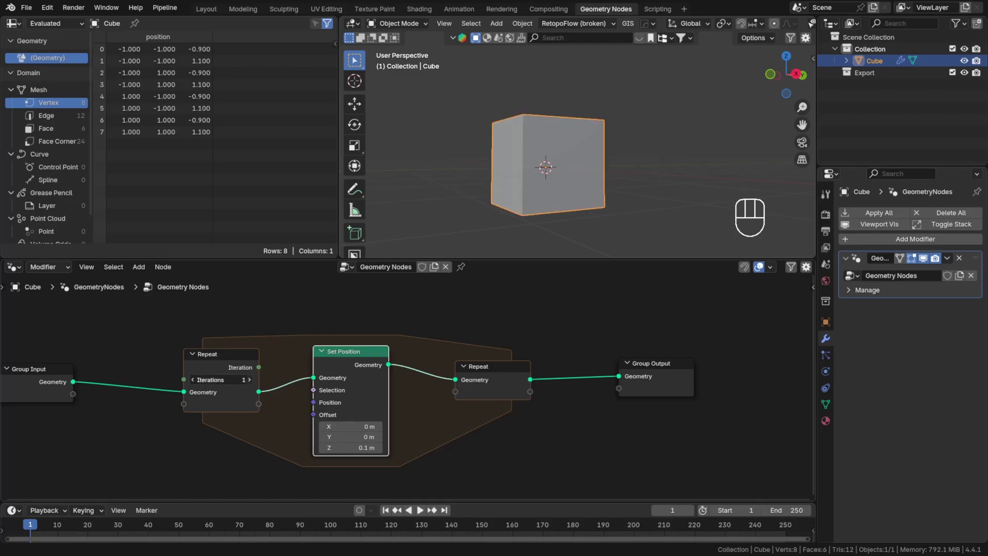
left_click_drag(477, 382, 503, 364)
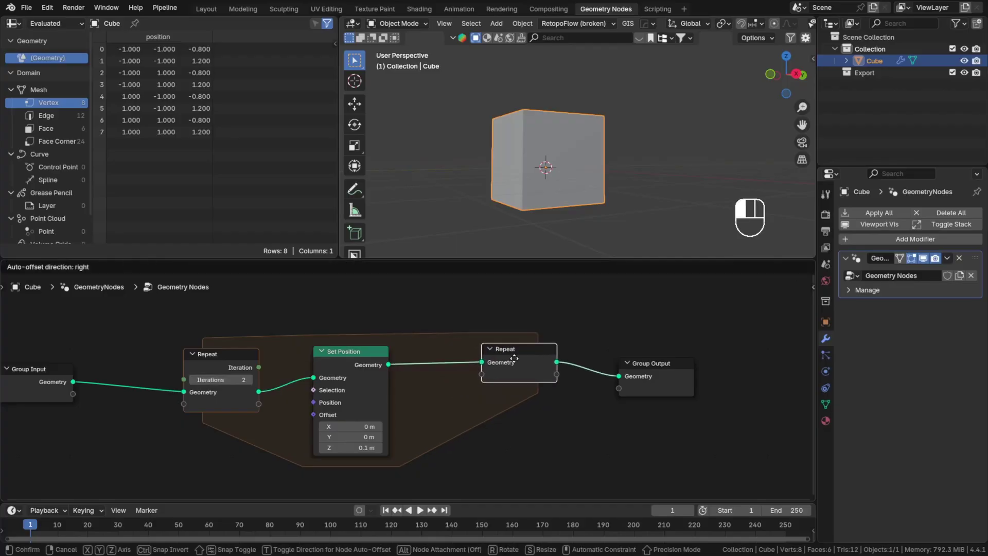
left_click_drag(347, 360, 353, 356)
left_click(249, 377)
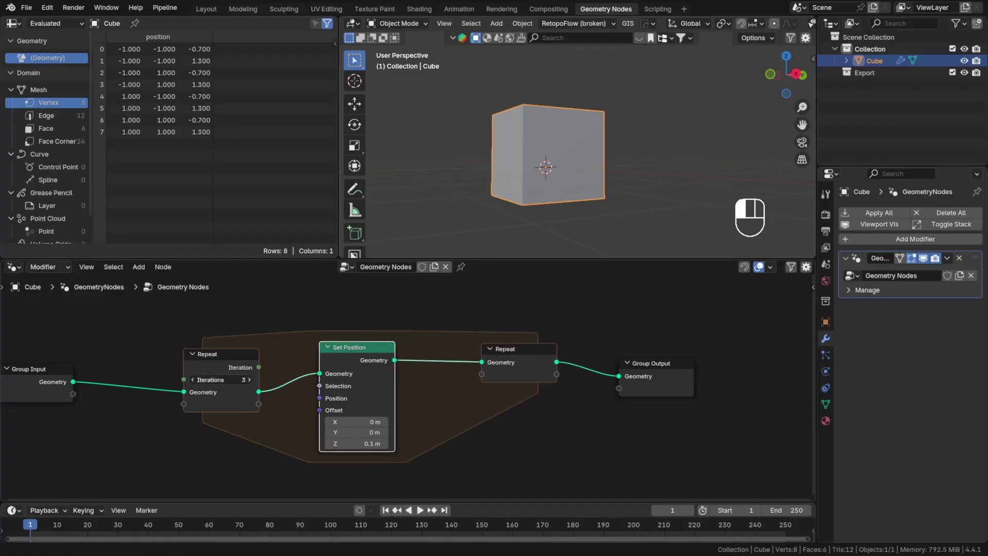
left_click(248, 377)
left_click(248, 378)
left_click(248, 378)
left_click(248, 378)
scroll(624, 158, "down", 2)
middle_click_drag(624, 159, 604, 177)
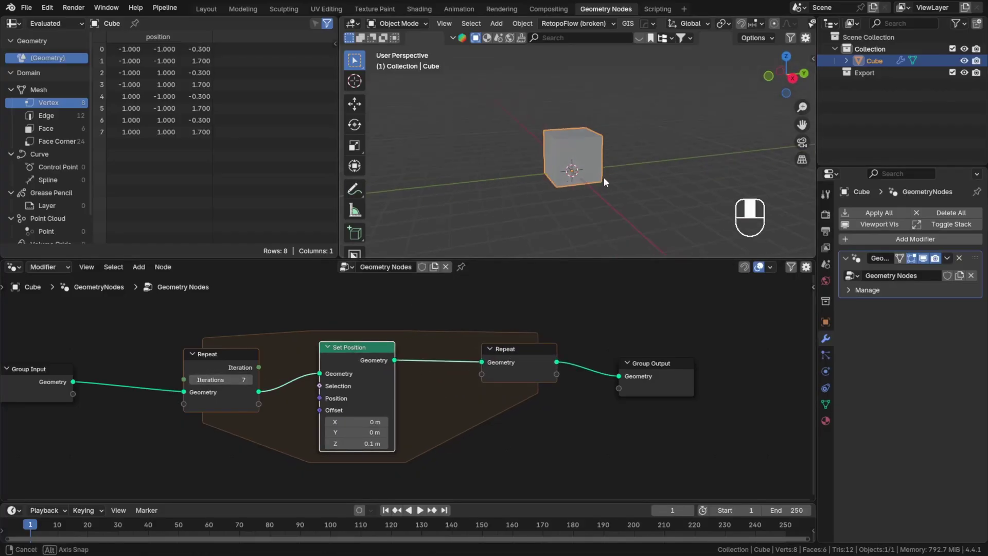
- Space out the node layout by moving the Group Output away from the zone and shifting the Group Input with the Repeat input node
scroll(607, 176, "down", 1)
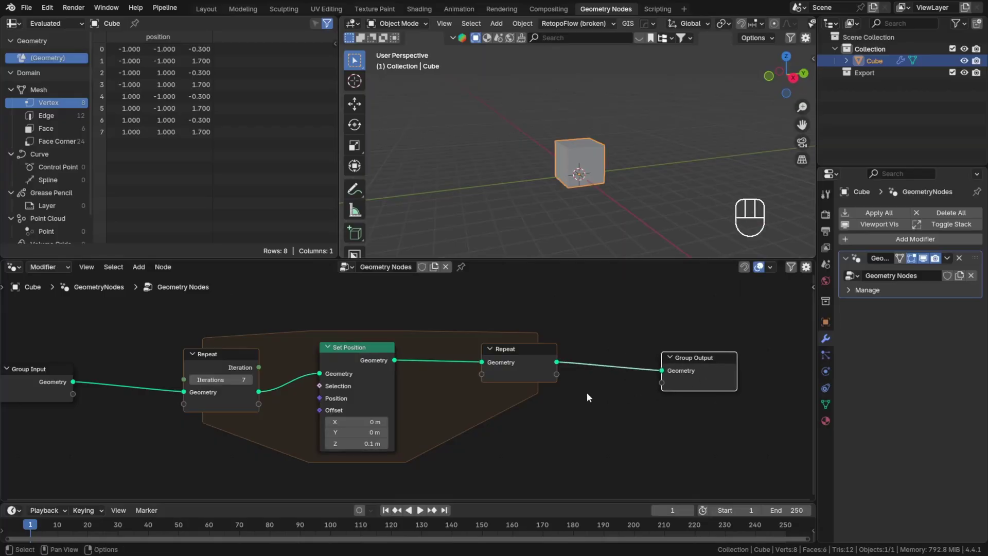
scroll(440, 405, "down", 1)
left_click(502, 372)
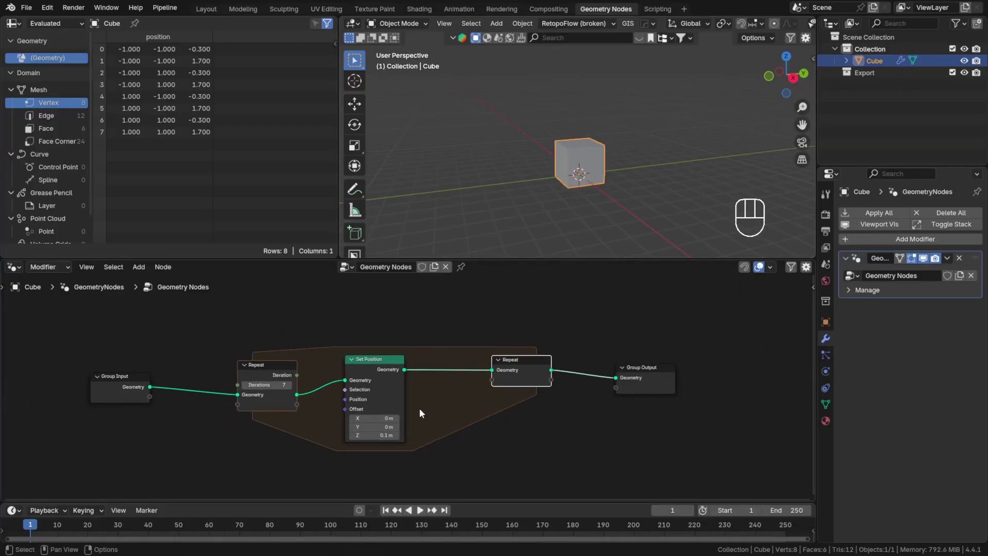
scroll(257, 393, "up", 1)
left_click_drag(226, 439, 83, 353)
left_click(270, 373, "shift")
left_click_drag(268, 367, 170, 362)
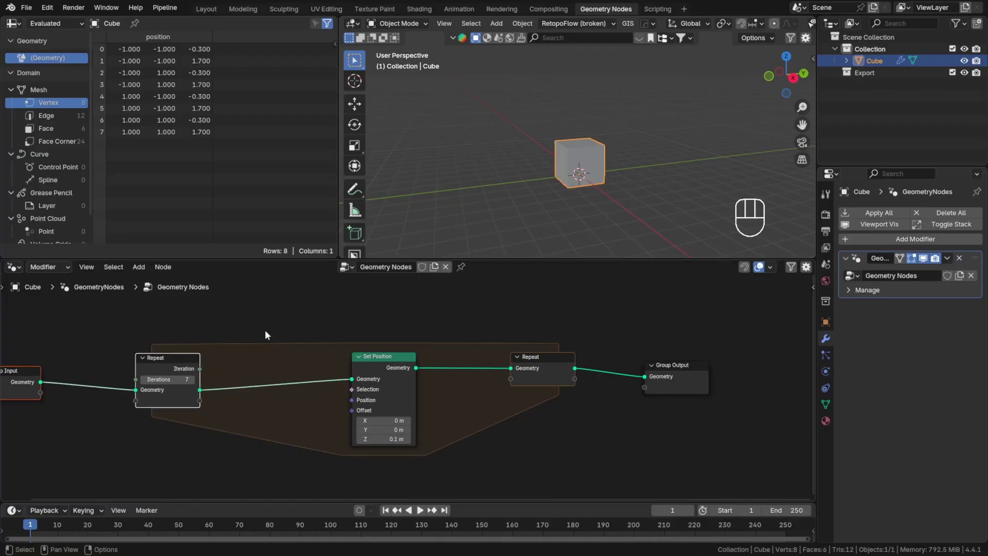
left_click(266, 333)
middle_click_drag(335, 379, 375, 364)
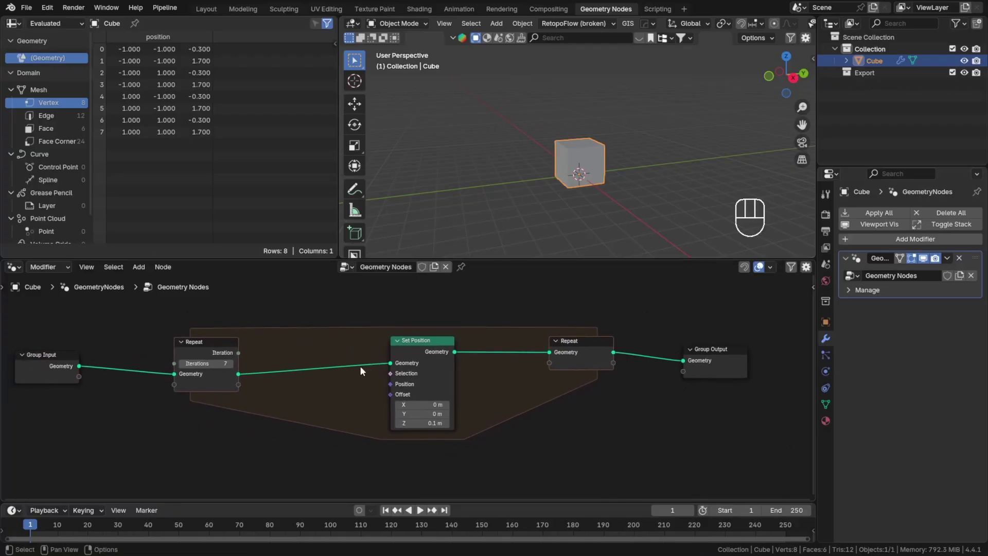
- Add a Simulation zone above the Repeat zone and pull its two nodes apart
scroll(354, 365, "down", 2)
key("shift+a")
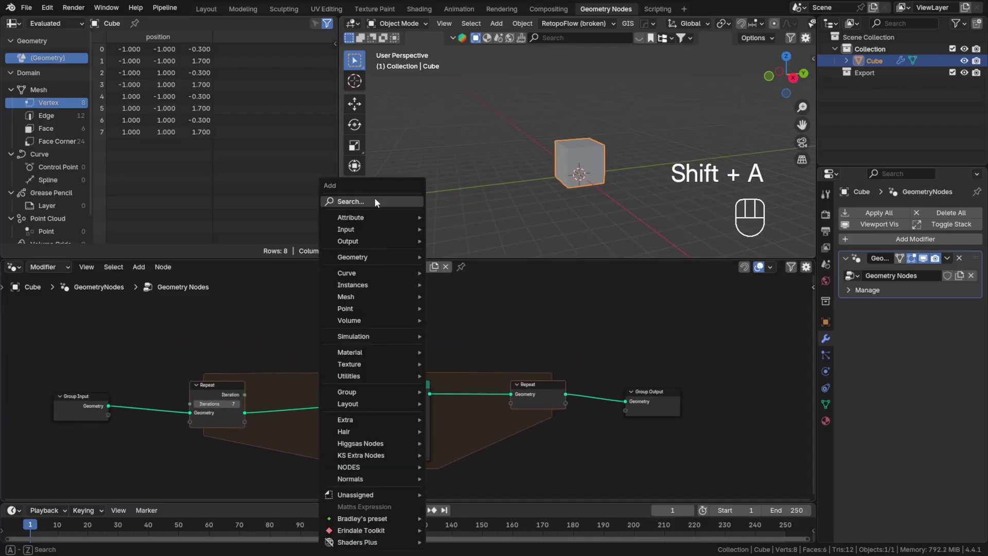
left_click(386, 202)
type("sim")
left_click(414, 218)
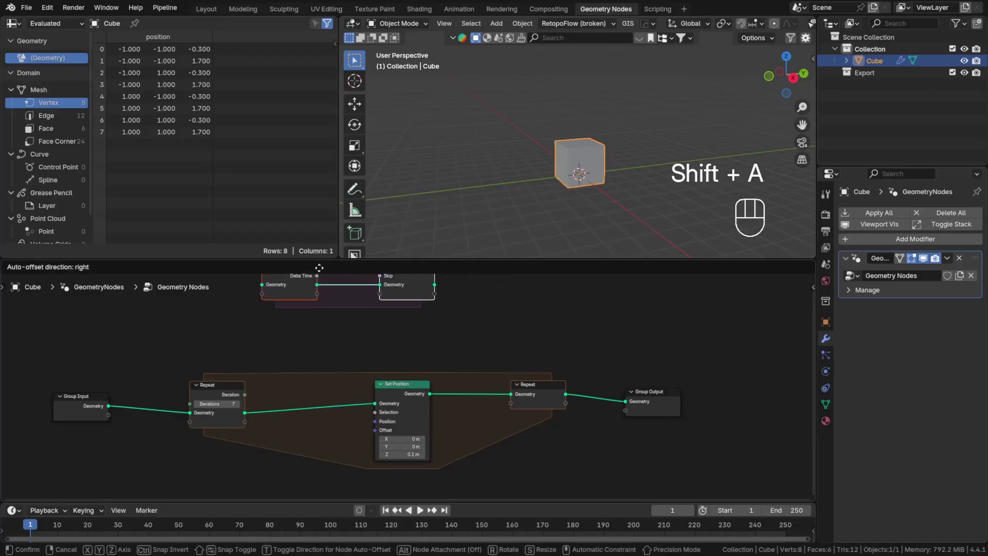
left_click(324, 297)
middle_click_drag(416, 326, 410, 360)
left_click_drag(408, 342, 340, 317)
left_click(526, 335)
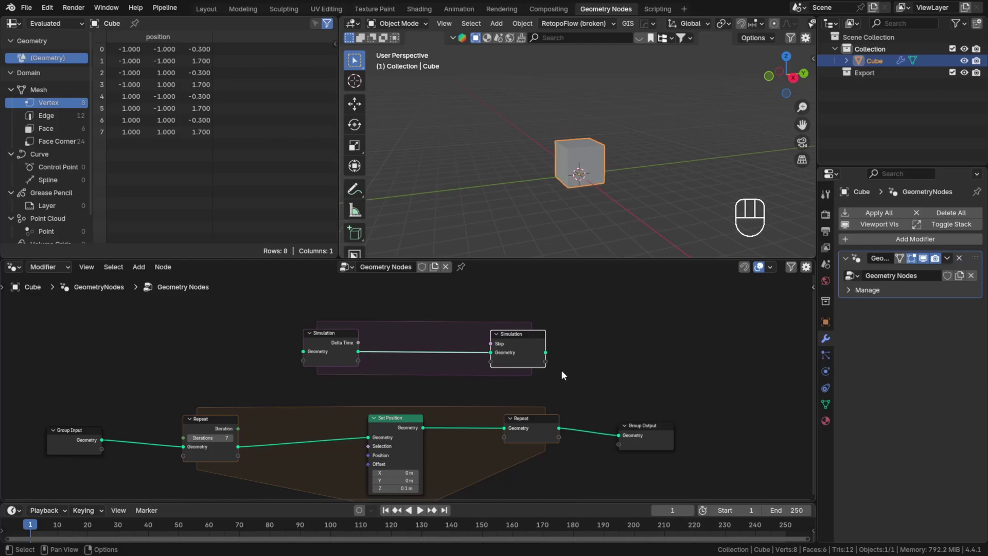
- Delete the Simulation zone
left_click_drag(558, 388, 303, 319)
key("x")
middle_click_drag(386, 397, 387, 353)
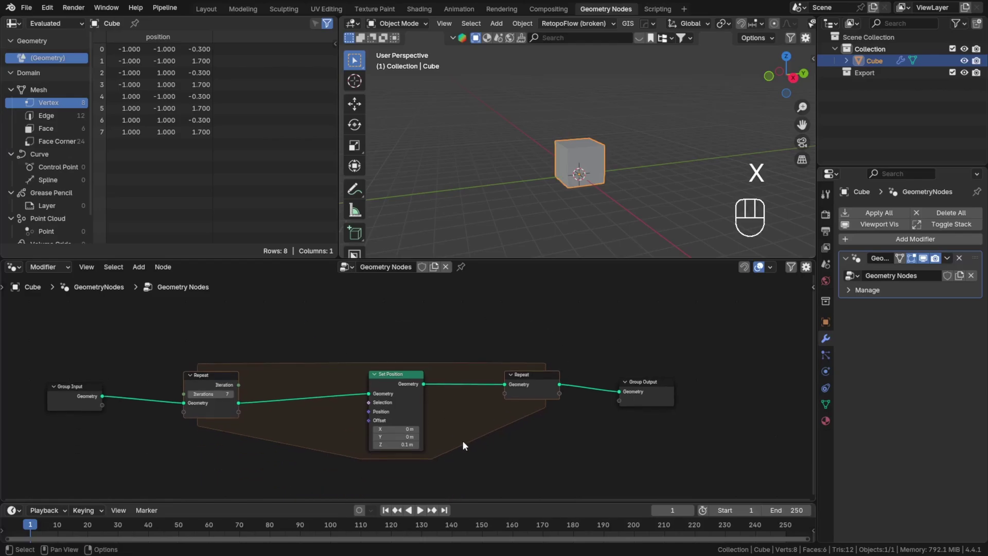
- Replace the Set Position node inside the Repeat zone with an Extrude Mesh node
scroll(462, 442, "up", 1)
middle_click_drag(462, 441, 461, 410)
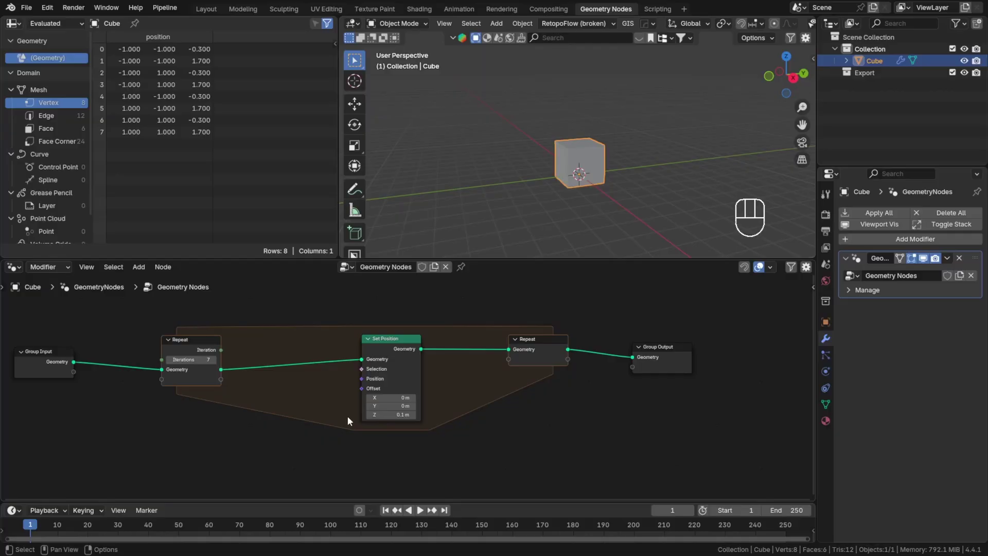
left_click(380, 351)
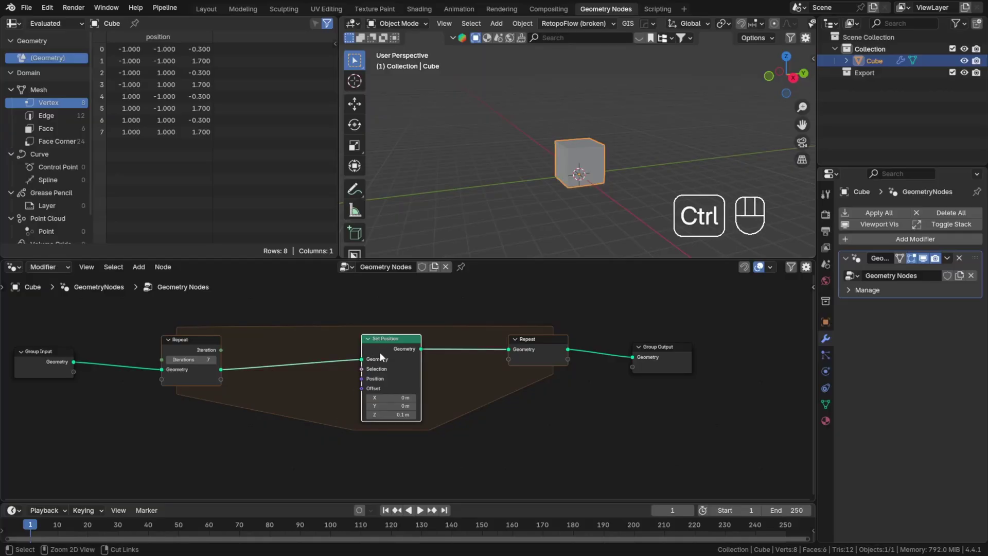
key("ctrl+x")
key("shift+a")
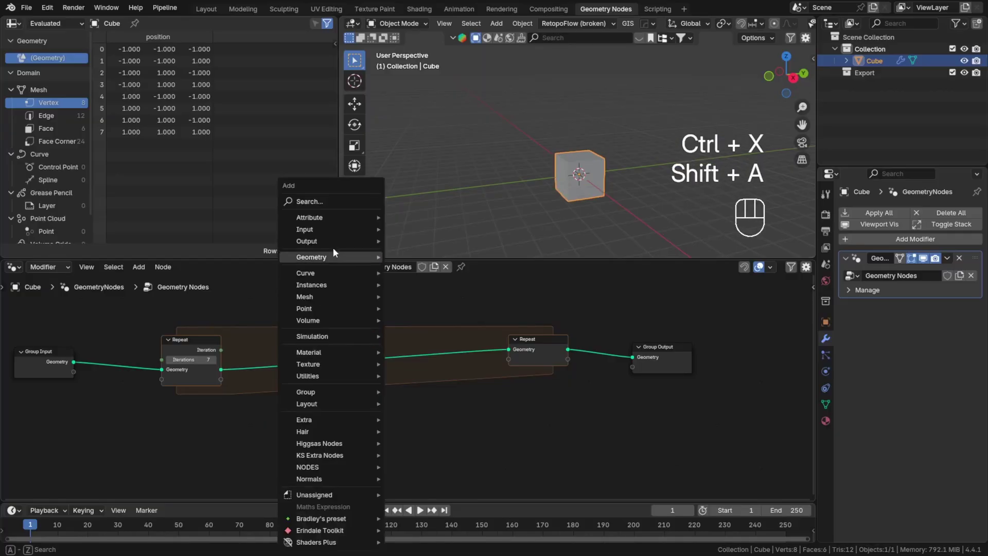
left_click(327, 201)
type("extr")
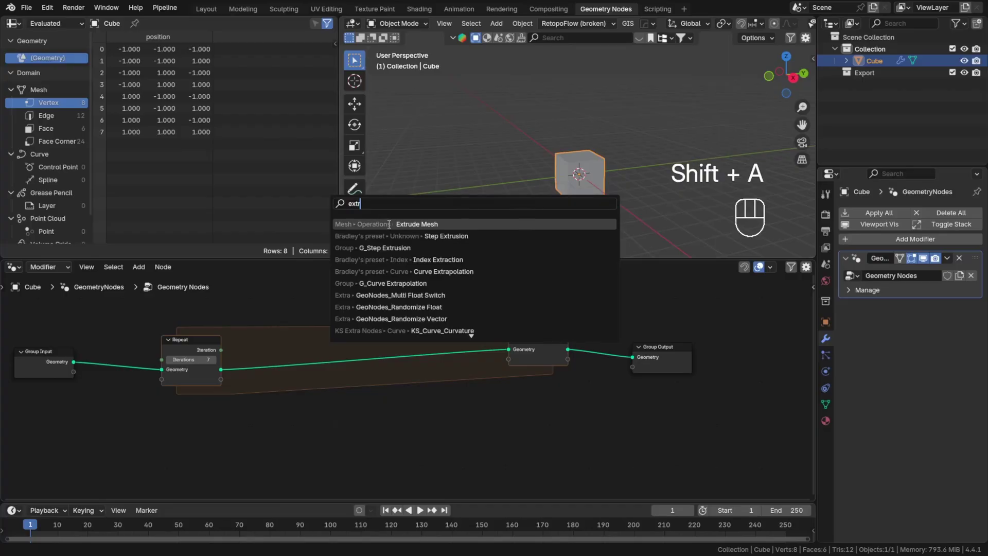
key("Return")
left_click(326, 342)
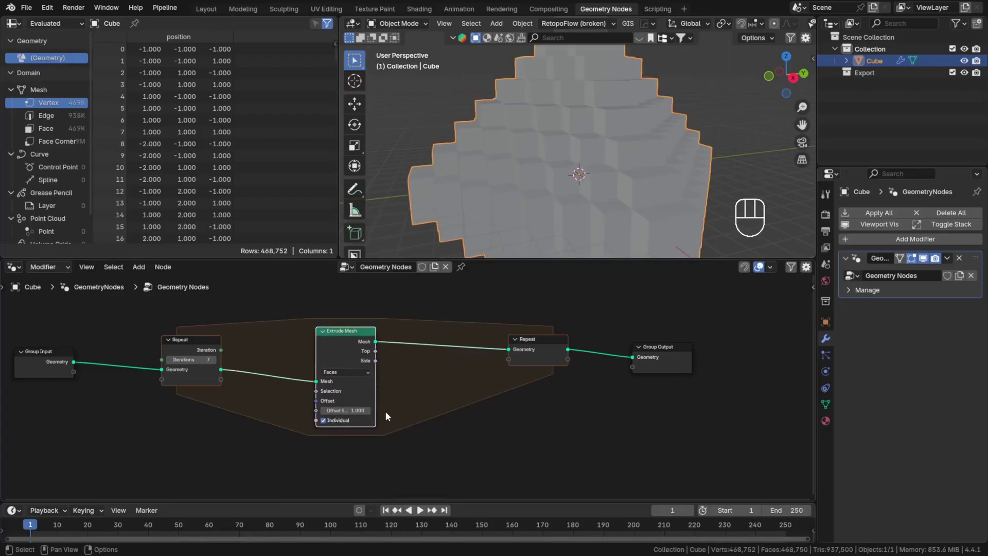
- Bring the Repeat zone's iterations down to 0 and back up to 1 for the extruded cube
mouse_move(573, 180)
middle_mouse_down()
mouse_move(607, 33)
mouse_move(618, 57)
mouse_move(581, 170)
middle_mouse_up()
left_click(171, 361)
left_click(170, 361)
left_click(170, 361)
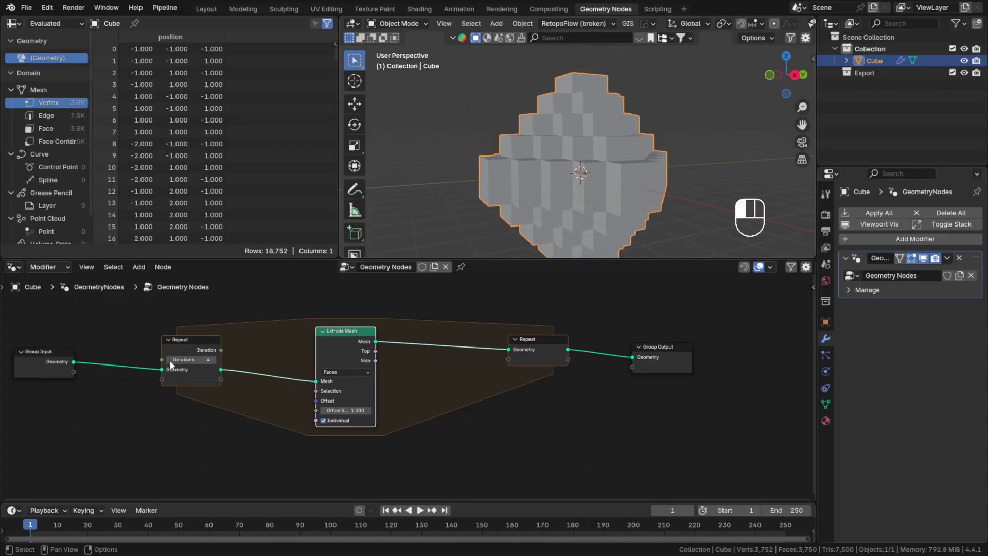
left_click(170, 361)
left_click(171, 361)
left_click(170, 361)
left_click(170, 361)
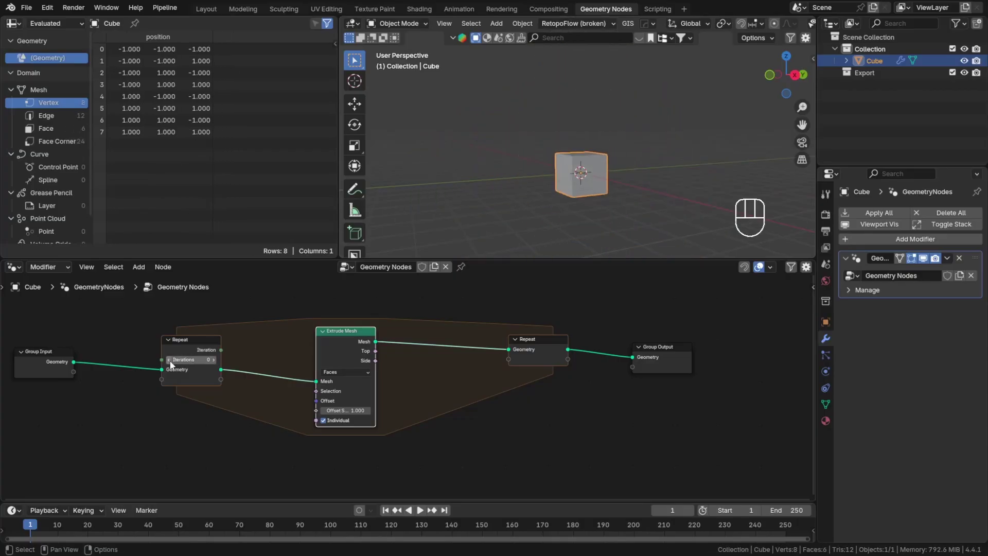
left_click(213, 361)
- Insert a Scale Elements node after Extrude Mesh, using the extrusion's Top as its selection and a scale of 0.580
scroll(621, 170, "up", 2)
key("shift+a")
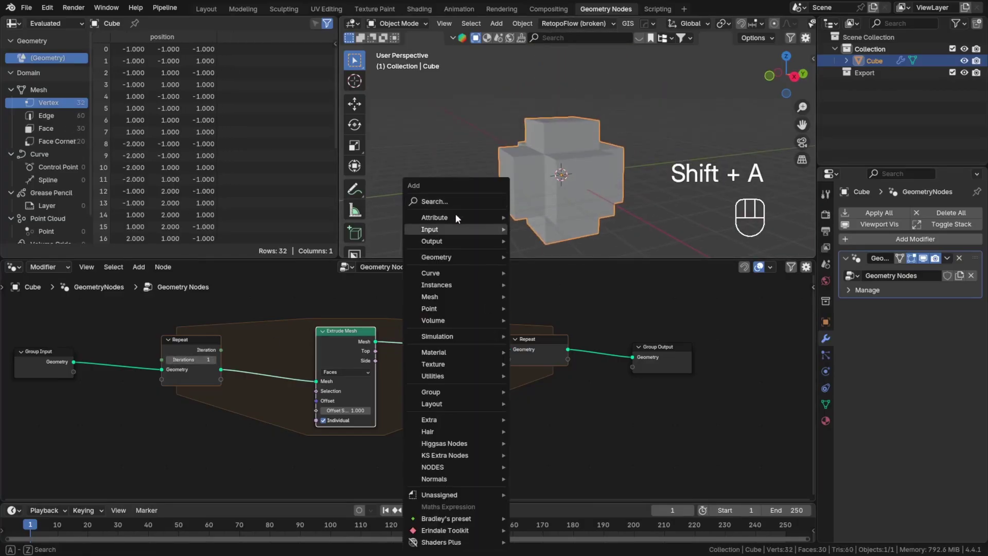
type("scale e")
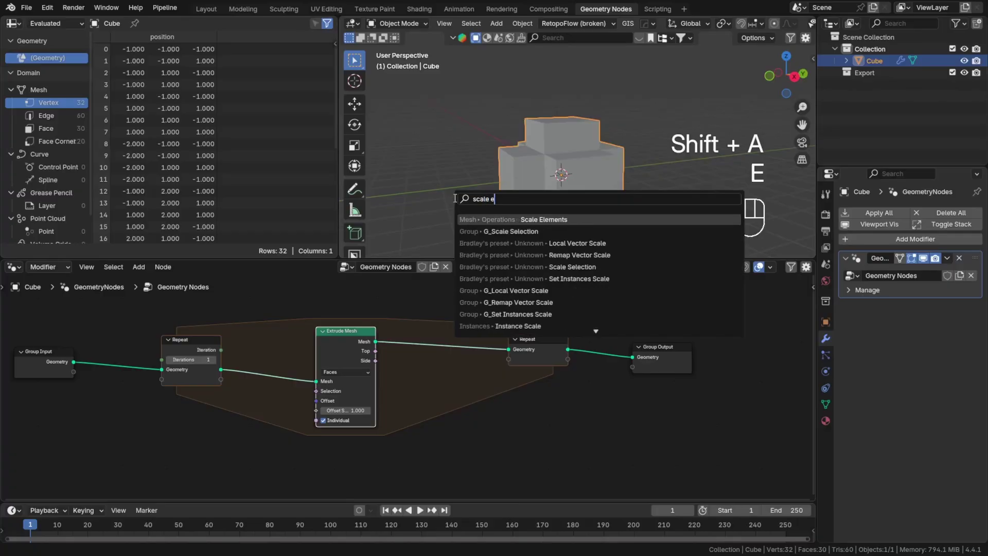
left_click(483, 219)
left_click(392, 326)
scroll(381, 350, "up", 4)
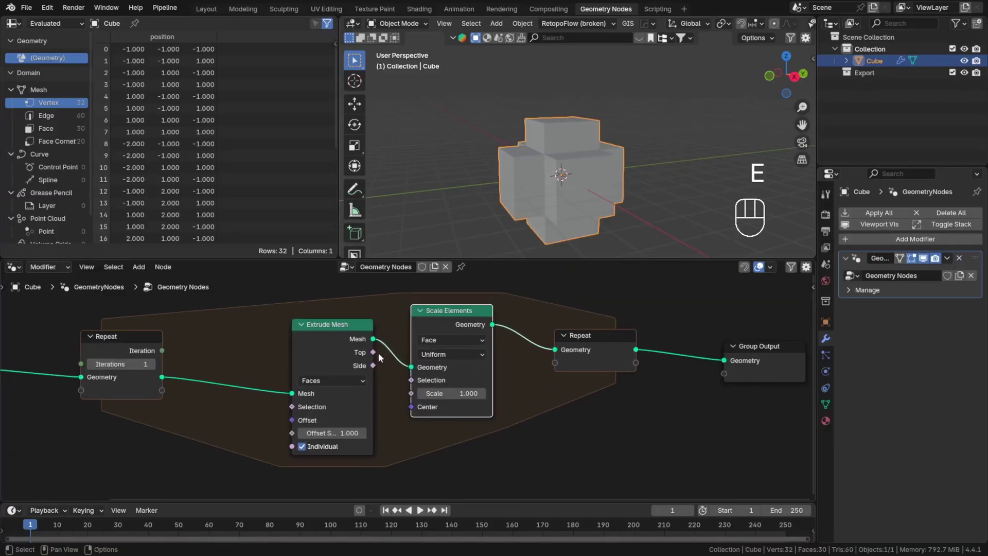
left_click_drag(374, 353, 417, 396)
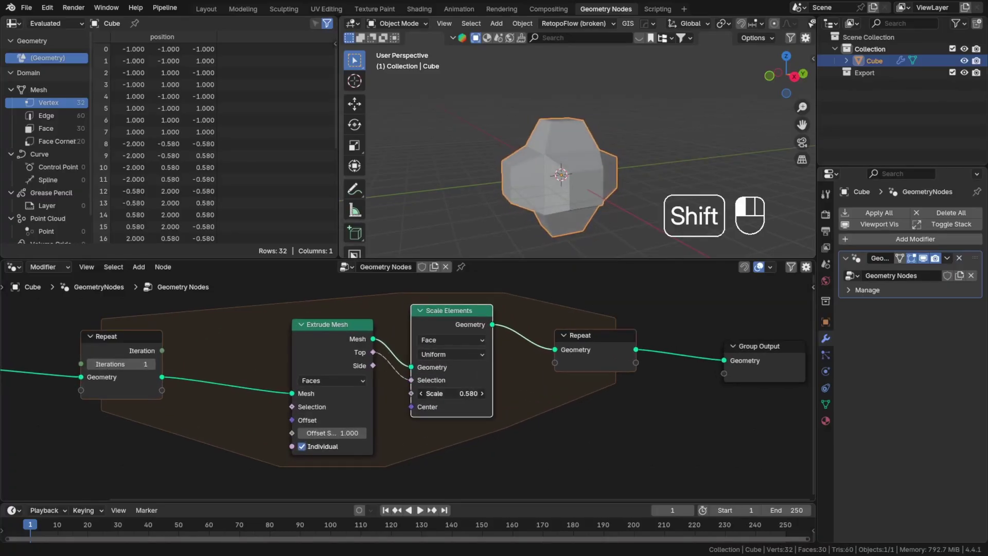
- Preview the extruded shape with 2 iterations and return the Repeat zone to 1 iteration
middle_click_drag(545, 206, 602, 213)
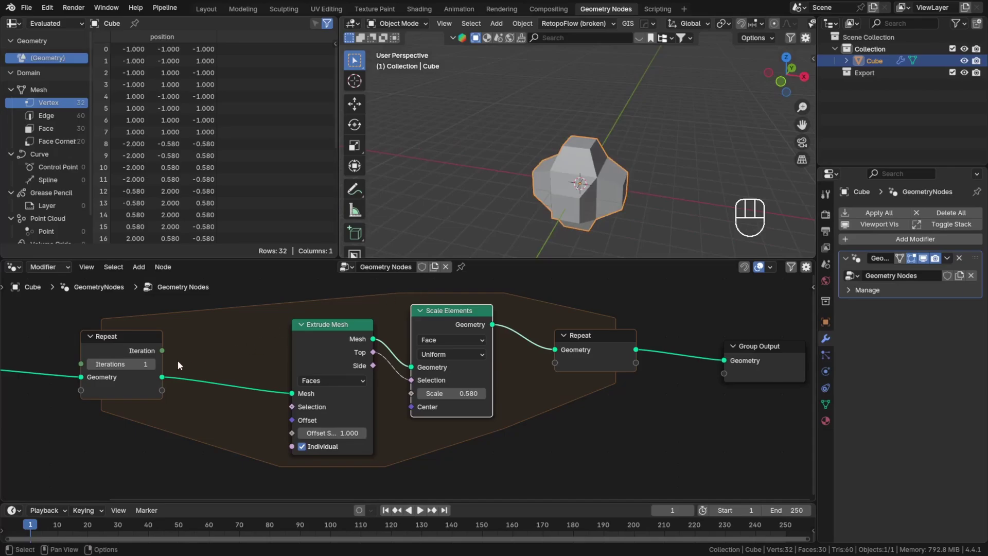
left_click(151, 364)
middle_click_drag(535, 190, 447, 190)
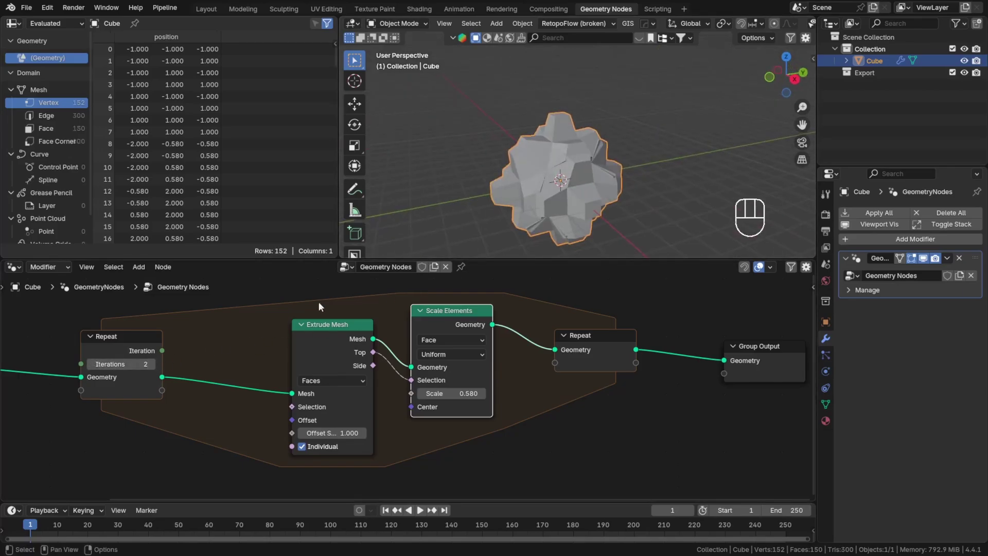
left_click(85, 364)
- Drive the Extrude Mesh selection with a Boolean Random Value node placed below the Repeat input node
middle_click_drag(319, 390, 326, 328)
scroll(288, 349, "down", 2)
left_click_drag(287, 357, 263, 423)
type("rand")
key("Return")
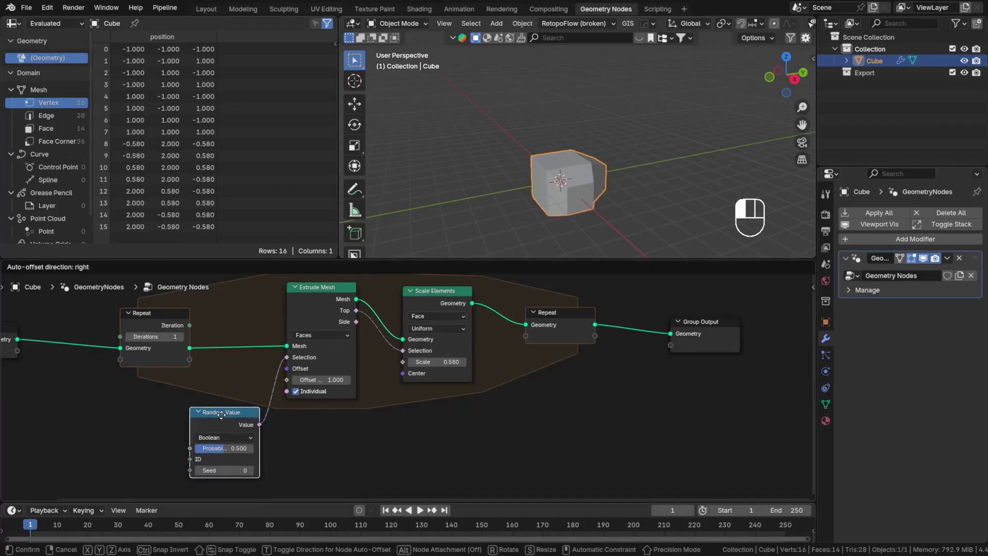
left_click(205, 405)
- Set the Scale Elements scale to 0.460 and the Extrude Mesh offset scale to 0.570
scroll(542, 169, "up", 3)
middle_click_drag(542, 168, 510, 154)
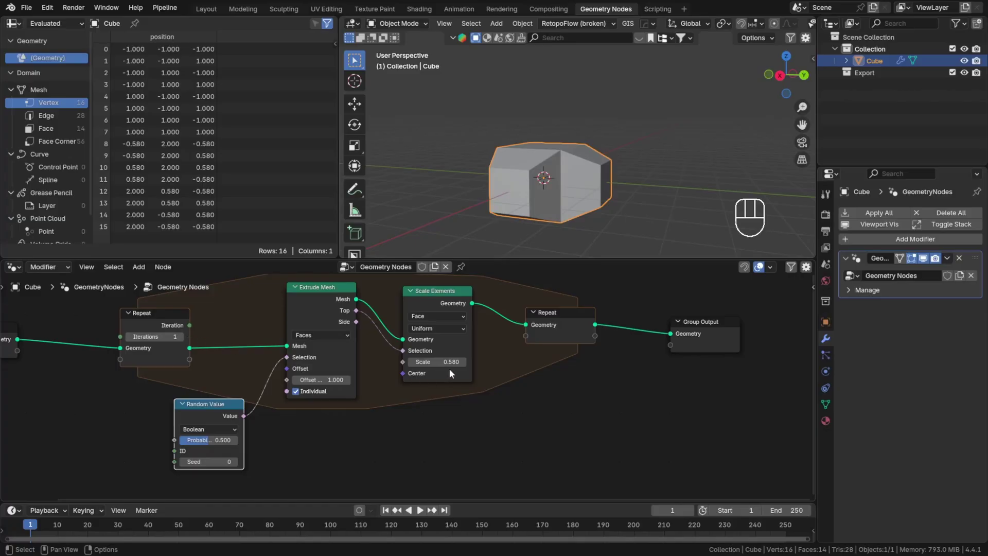
left_click_drag(448, 362, 288, 380, "shift")
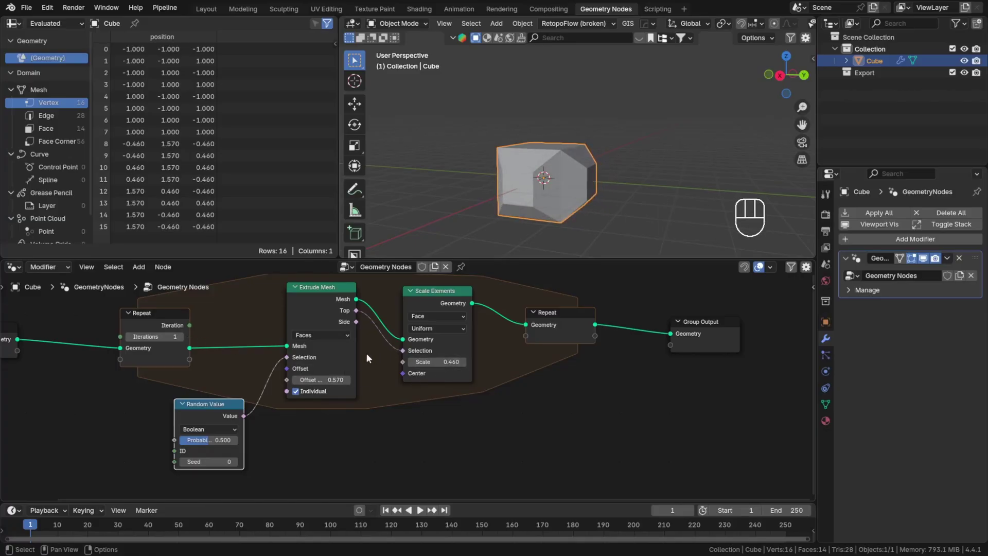
- Add a Math node set to Add and feed it from a new value socket on the Repeat input node
left_click(186, 358)
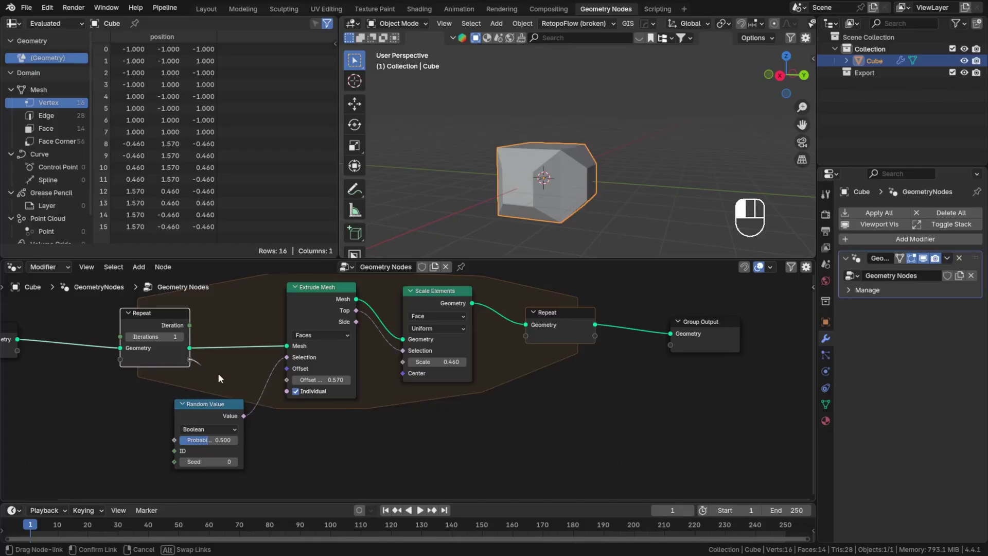
key("shift+a")
left_click(330, 204)
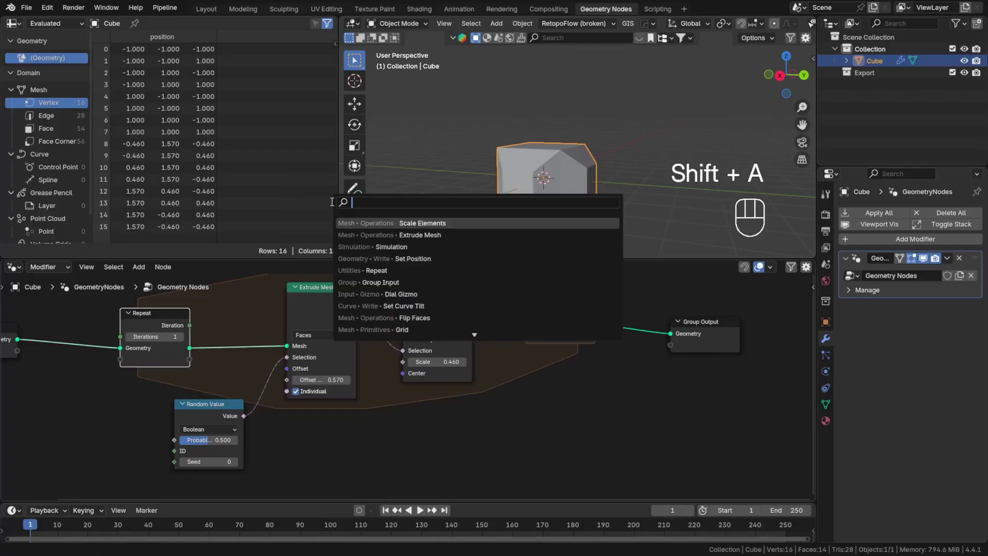
type("math")
key("Return")
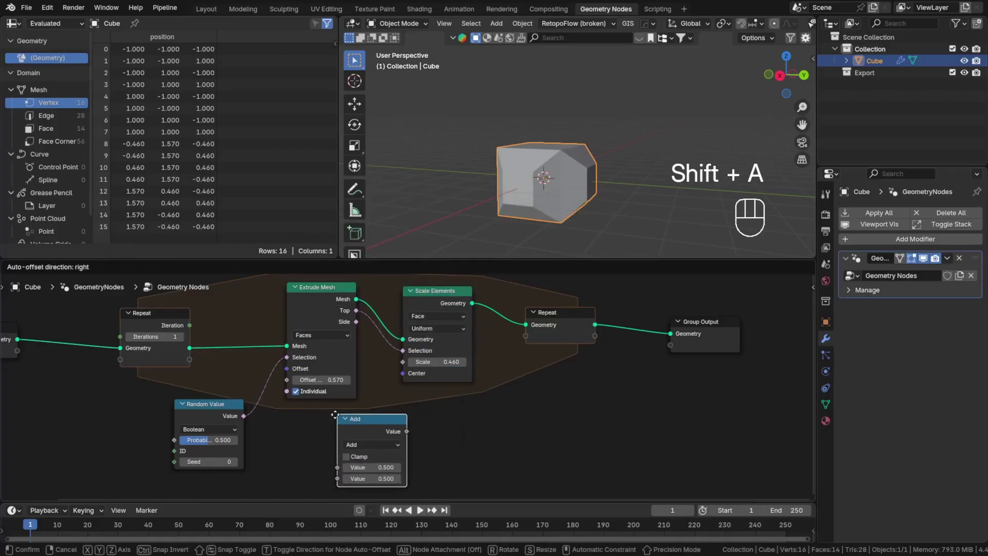
left_click(323, 416)
left_click_drag(189, 359, 324, 470)
- Connect the Add node's result to a new socket on the Repeat output node
middle_click_drag(441, 444, 430, 412)
left_click(335, 402)
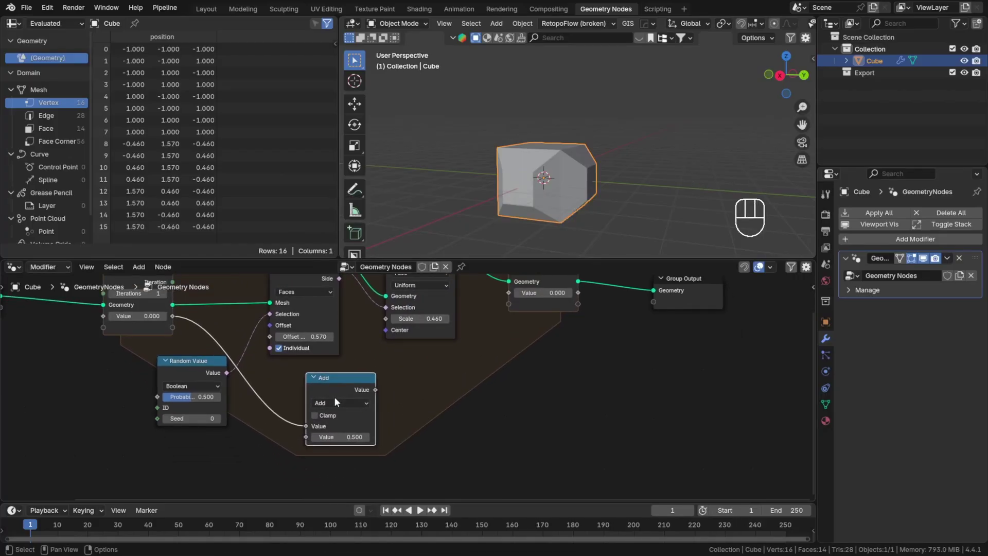
left_click(342, 430)
middle_click_drag(418, 376, 410, 376)
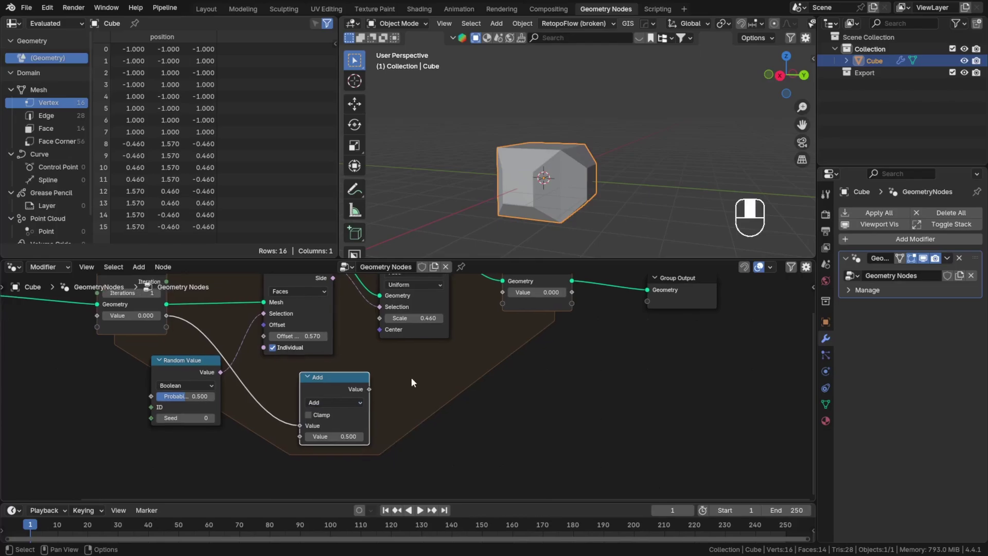
left_click_drag(503, 341, 505, 307)
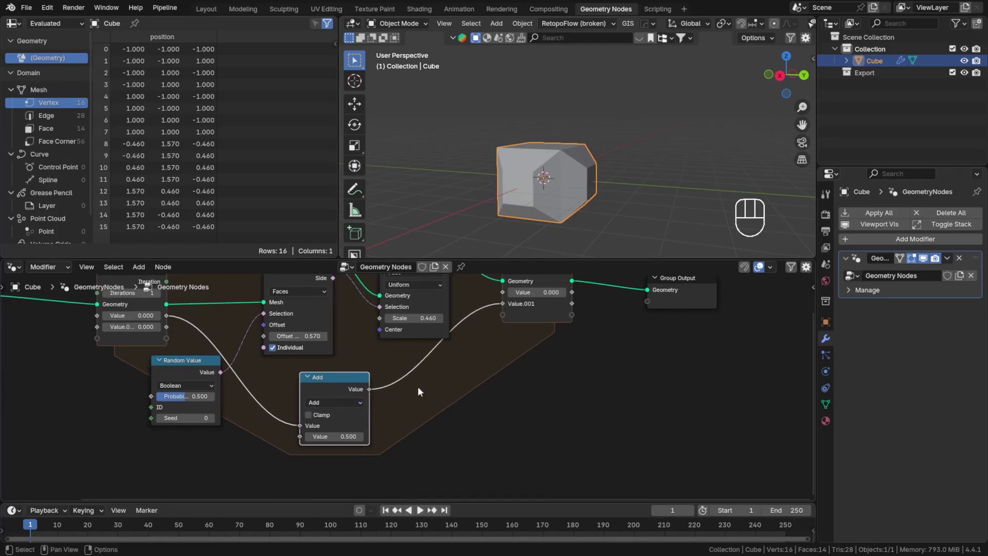
middle_click_drag(441, 350, 437, 357)
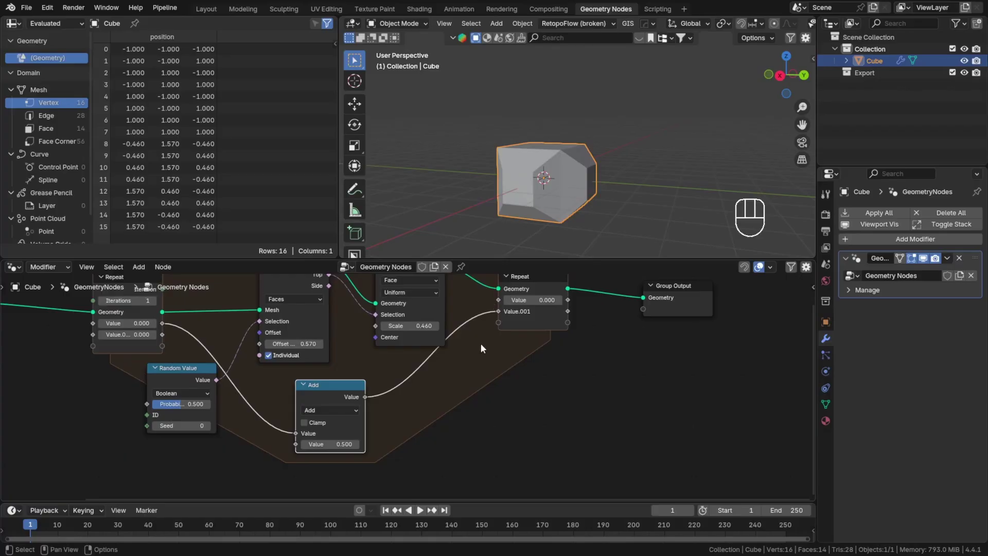
- Undo the link to the extra socket, connect the Add result to the Repeat output's existing Value socket, and set the addend to 1
key("ctrl+z")
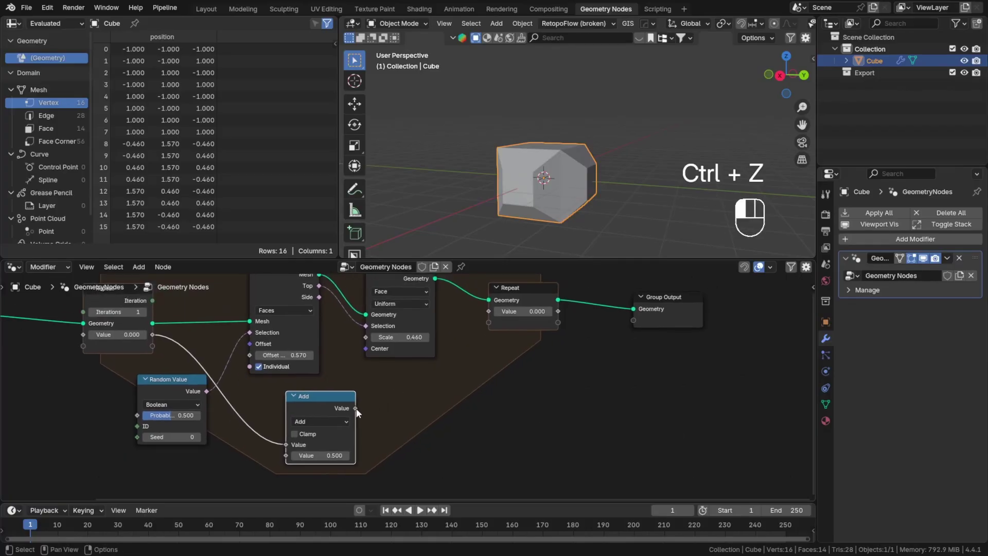
left_click_drag(355, 408, 483, 316)
left_click(322, 456)
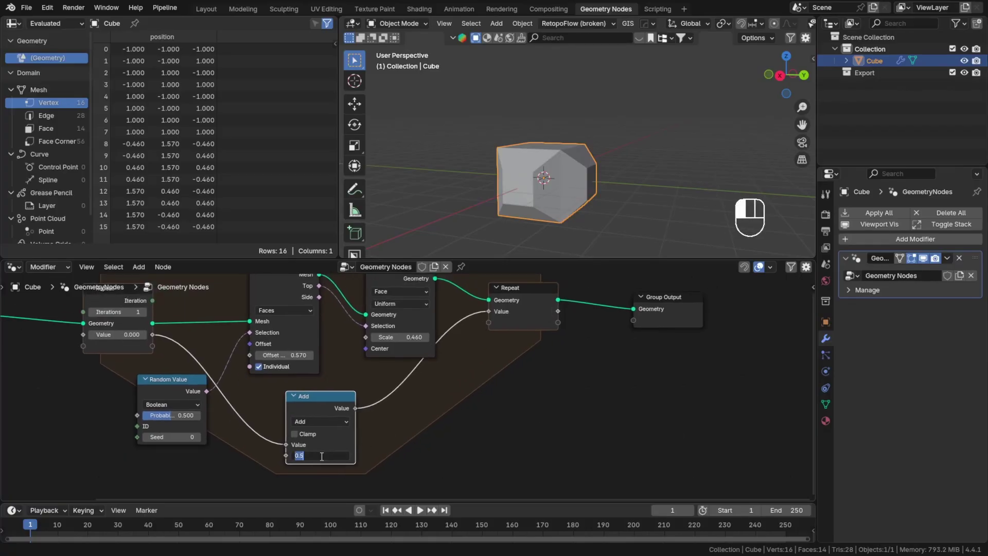
type("1")
key("Return")
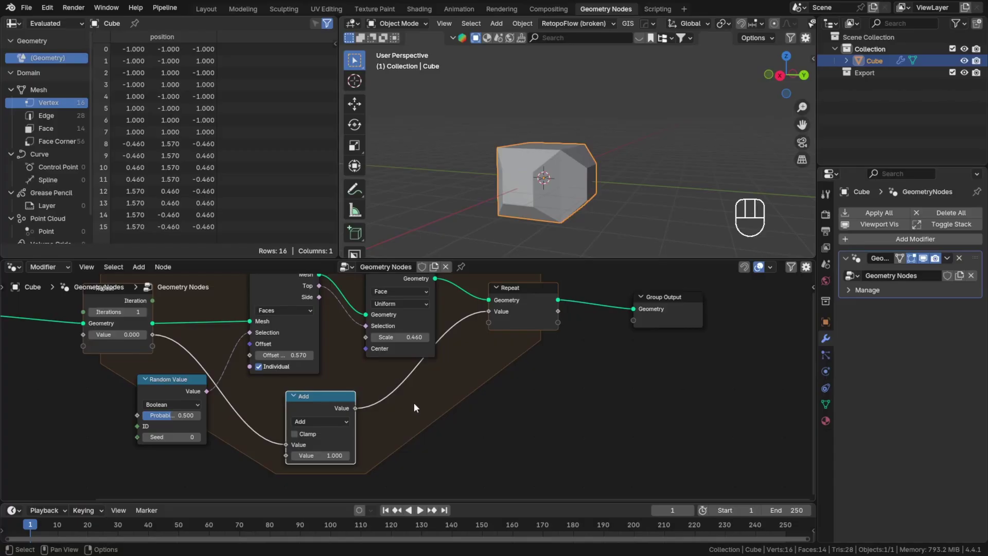
left_click_drag(334, 406, 338, 404)
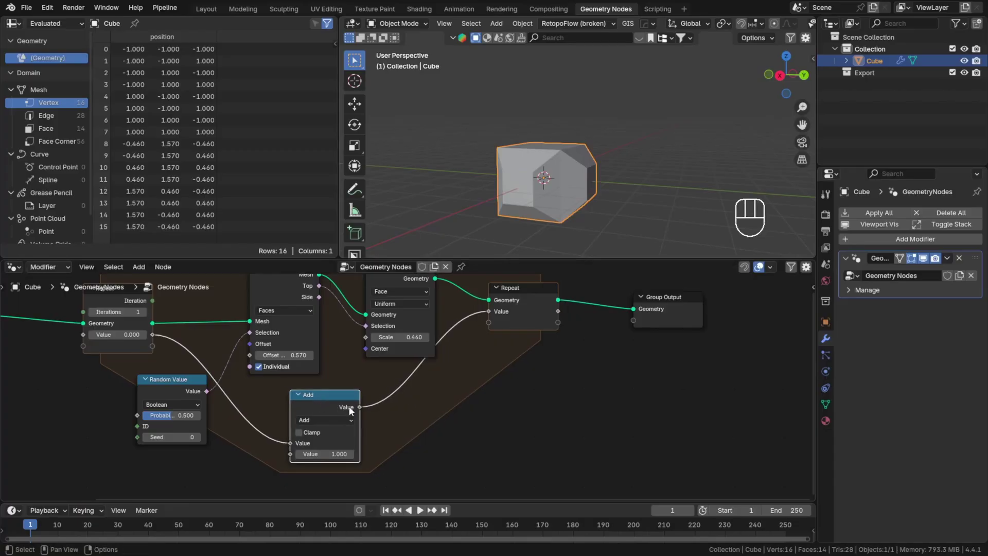
- Preview the Repeat output's Value through a Viewer node and raise the zone's iterations to 7
left_click(541, 308, "ctrl+shift")
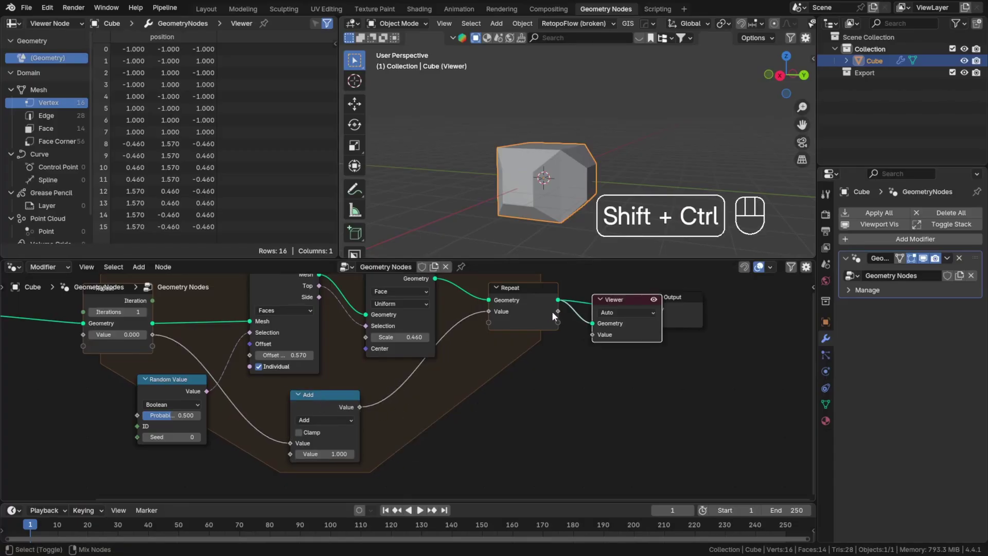
left_click(552, 311, "ctrl+shift")
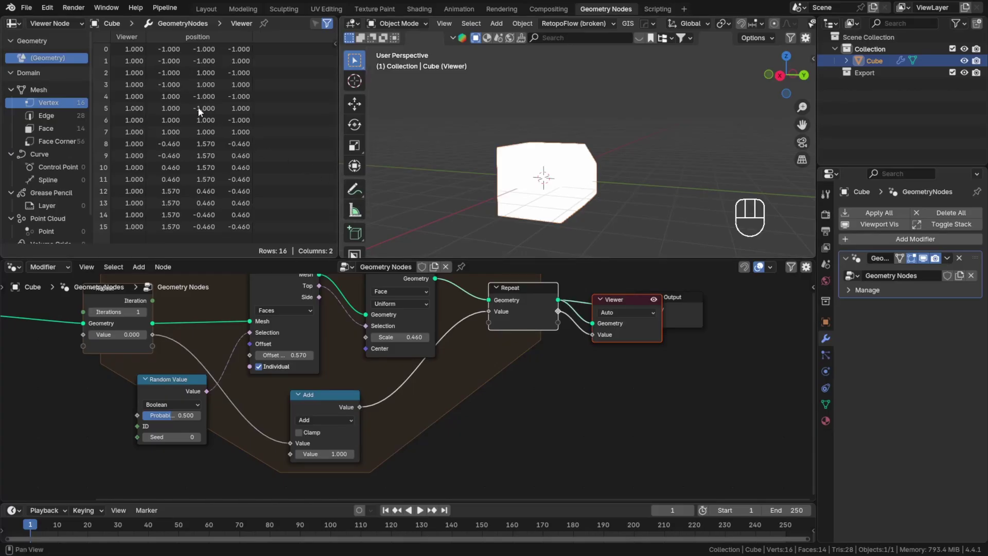
left_click(145, 312)
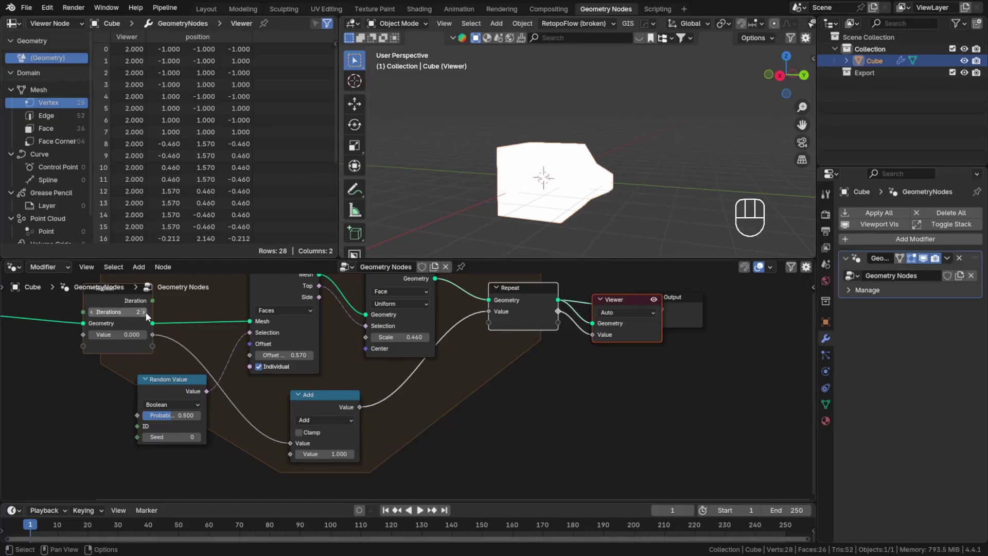
left_click(145, 312)
left_click(145, 312)
left_click(146, 312)
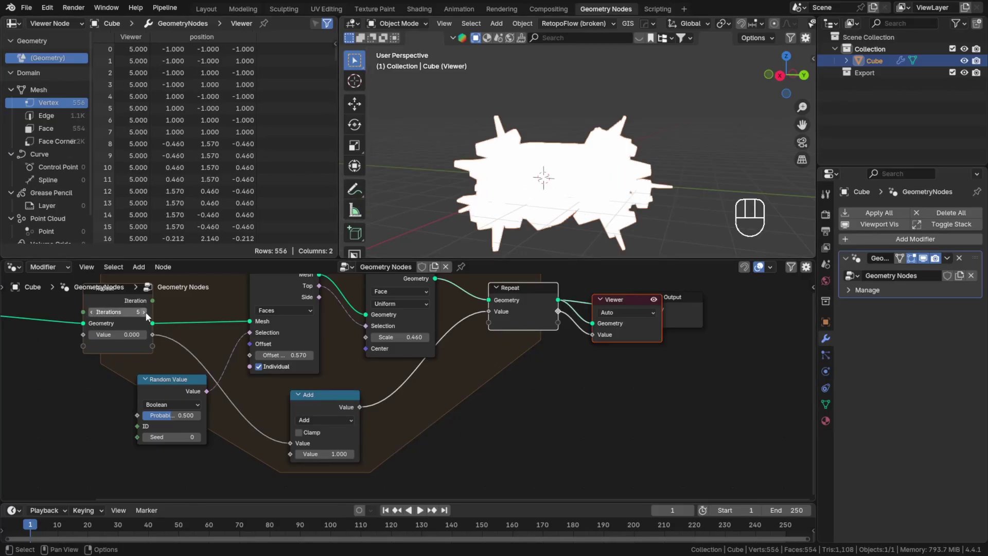
left_click(147, 312)
left_click(147, 312)
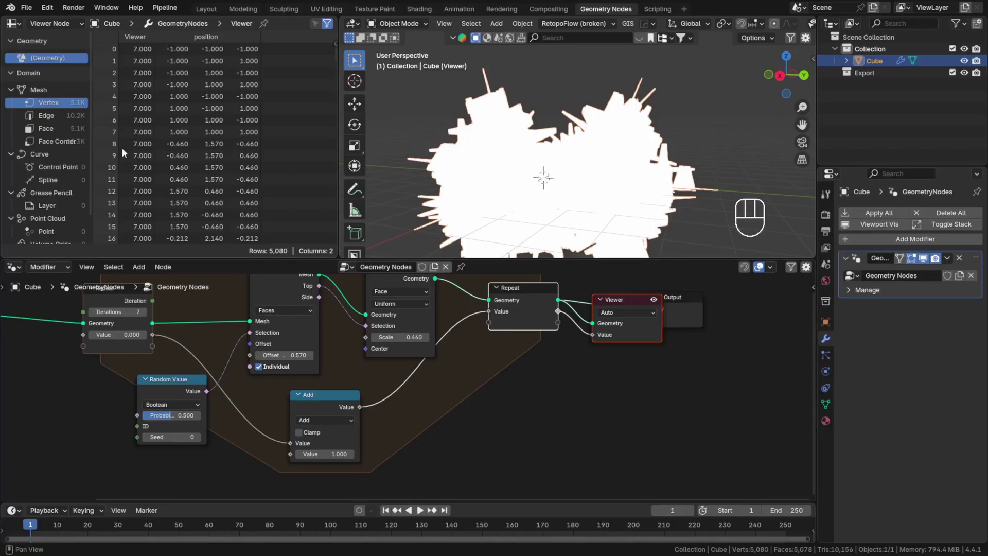
- Lower the Repeat zone's iterations to 1 and delete the Viewer node
left_click(93, 312)
left_click(93, 311)
left_click(93, 312)
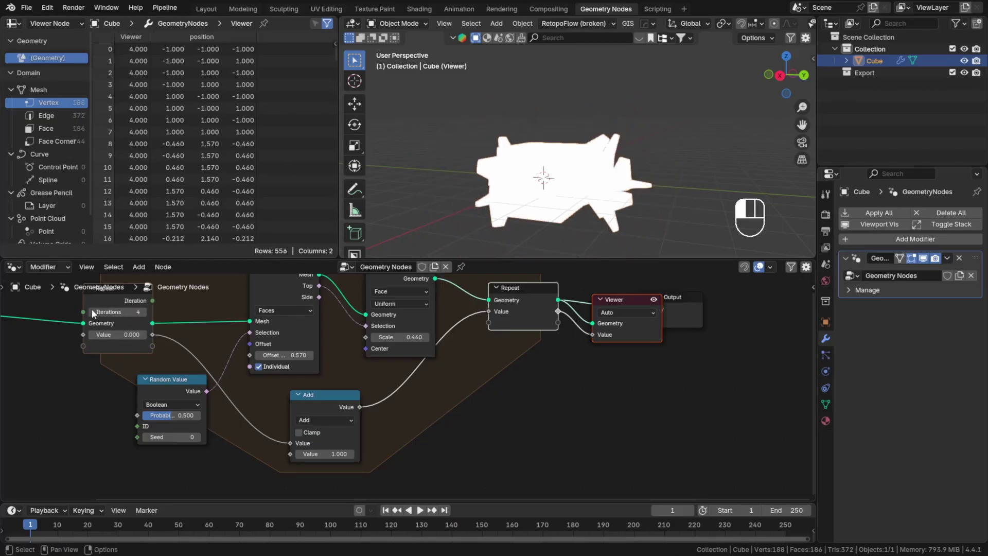
left_click(93, 311)
left_click(93, 312)
left_click(92, 312)
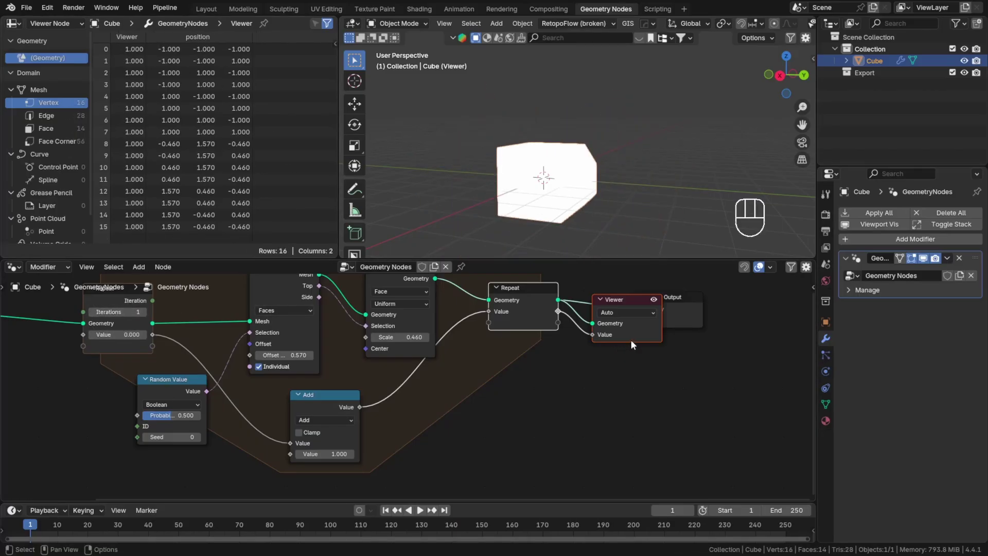
key("x")
- Raise the Repeat zone's iterations to 3, and reduce them to 2
key("Home")
middle_click_drag(410, 392, 384, 395)
left_click(220, 334)
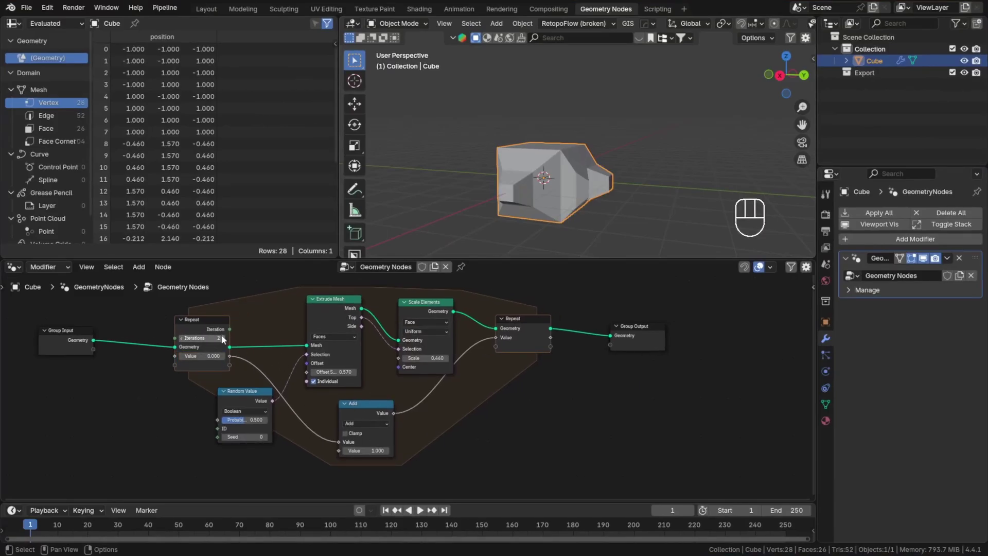
left_click(222, 337)
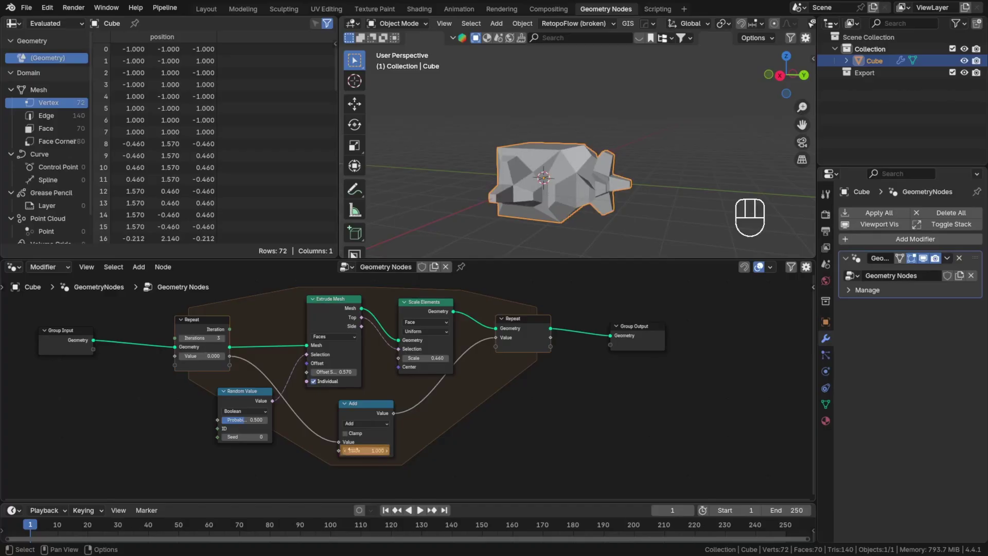
left_click(183, 338)
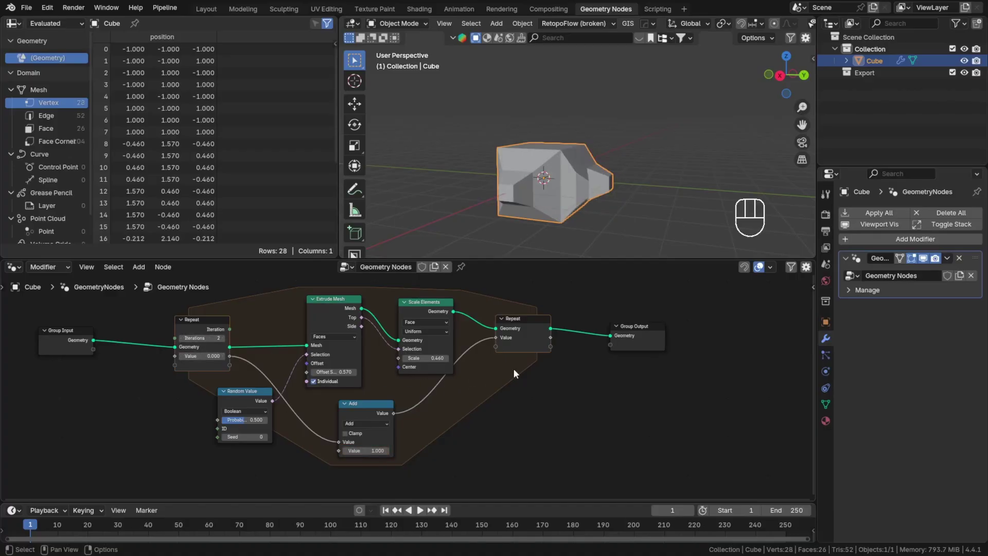
- Attach a Viewer node to the Repeat output's Geometry and Value, and set the iterations to 1
left_click(523, 348, "ctrl+shift")
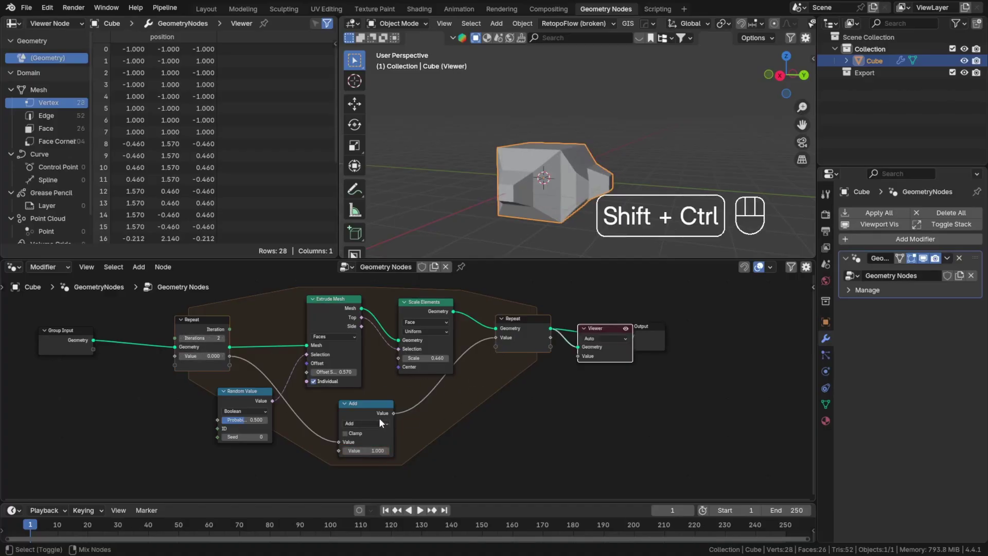
left_click(545, 350, "ctrl+shift")
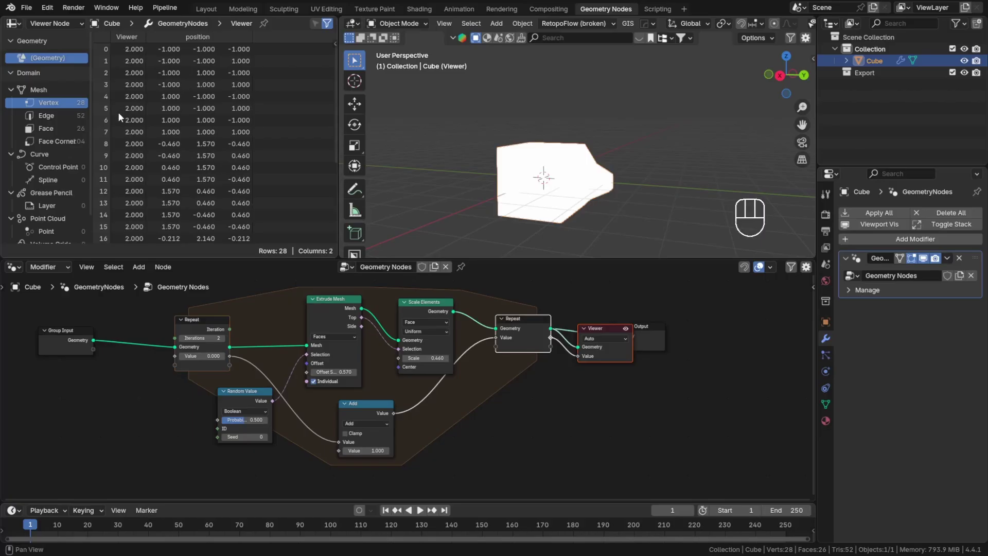
left_click(180, 338)
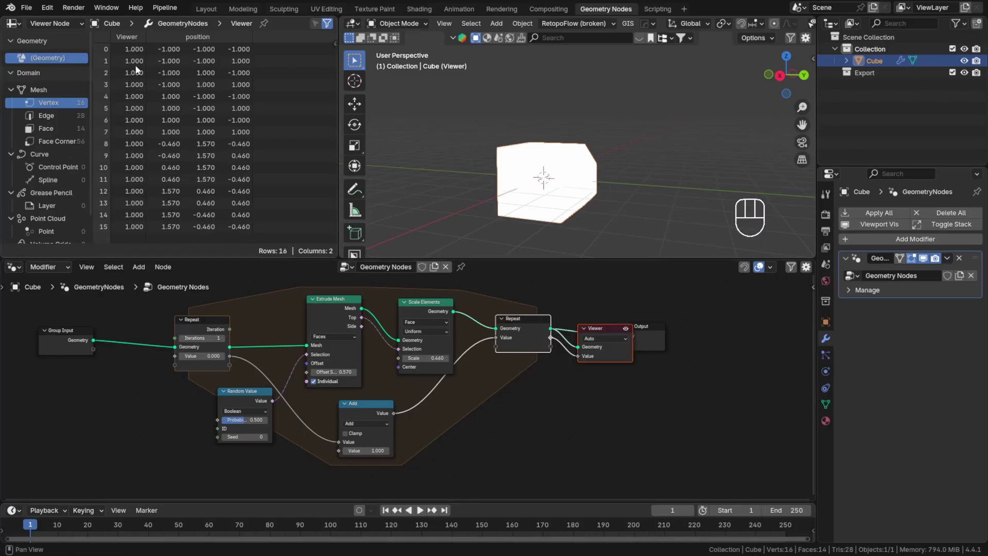
scroll(230, 360, "up", 2)
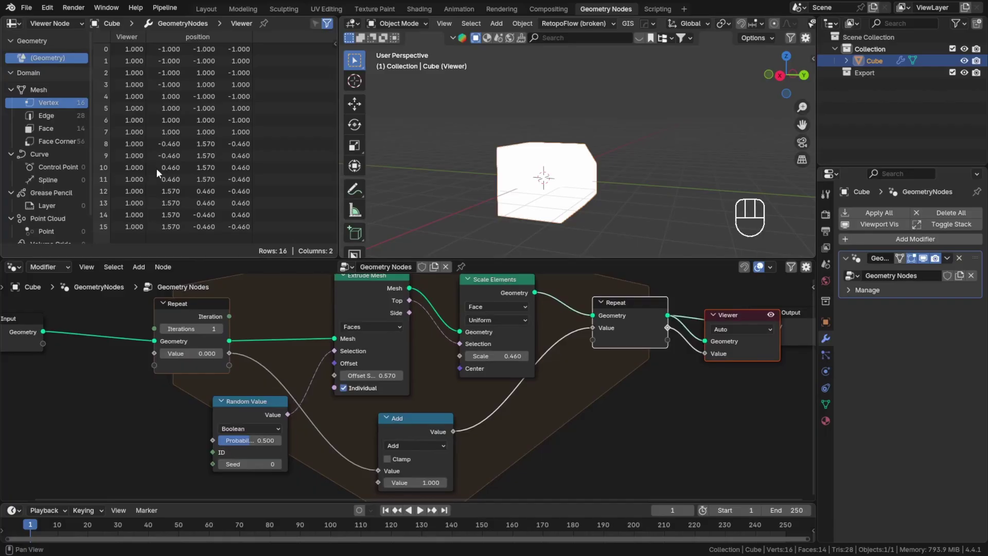
middle_click_drag(426, 439, 339, 401)
scroll(263, 381, "up", 2)
scroll(268, 393, "down", 5)
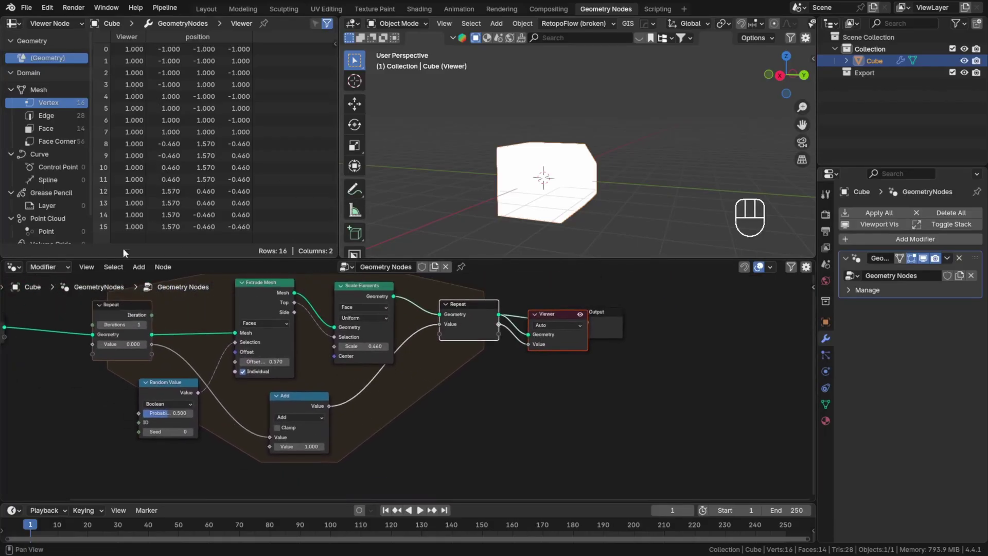
- Increase the iterations stepwise to 10 with the Viewer node still showing the Repeat output's Value
left_click(145, 325)
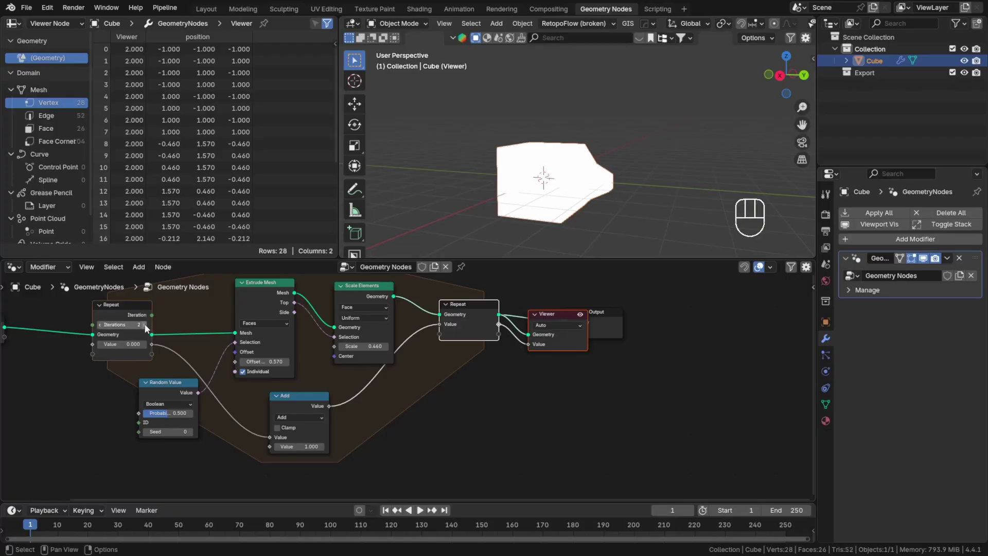
left_click(145, 325)
middle_click_drag(484, 342, 562, 362)
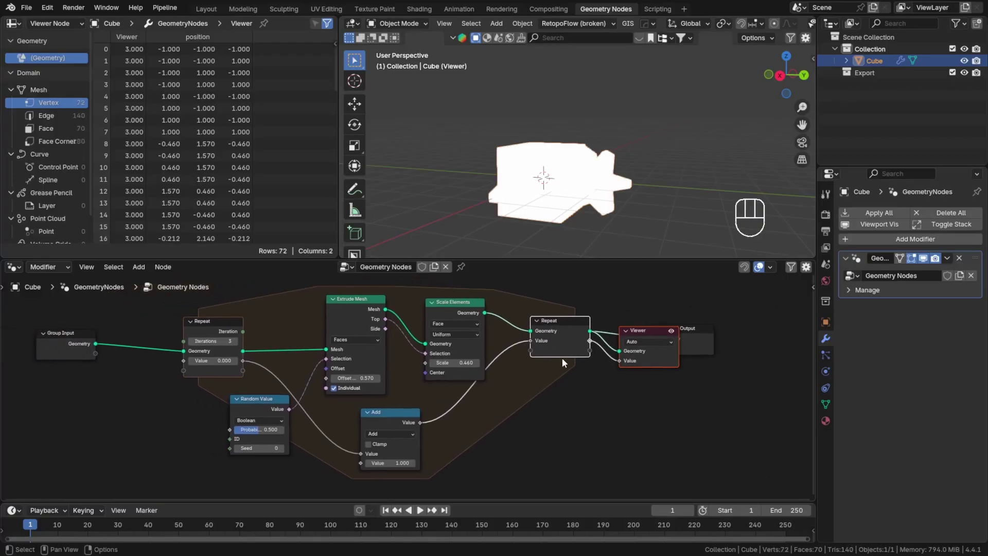
left_click(234, 342)
left_click(234, 342)
left_click(234, 341)
left_click(234, 342)
left_click(235, 342)
left_click(234, 341)
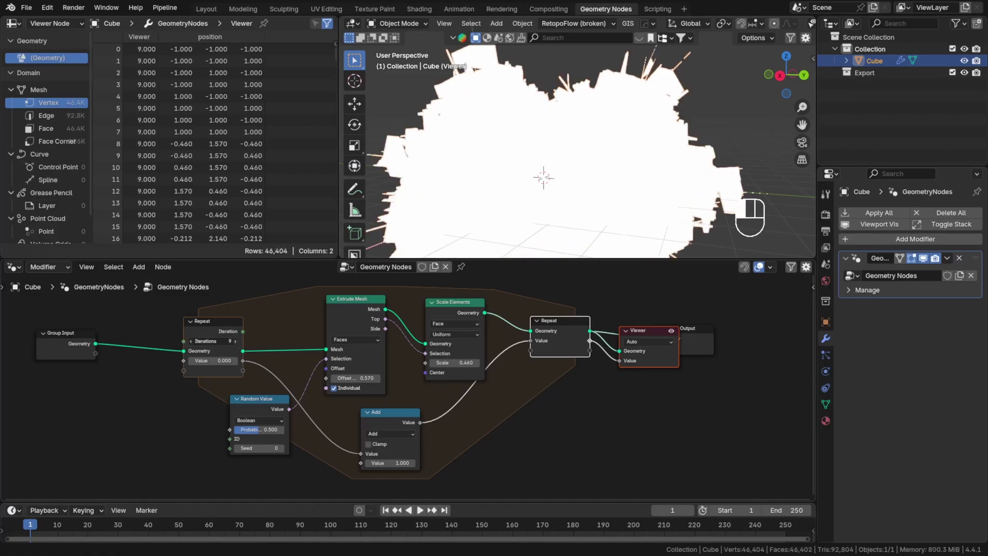
left_click(235, 342)
- Bring the Repeat zone's iterations down to 3 and remove the Viewer node
middle_click_drag(179, 363, 175, 369)
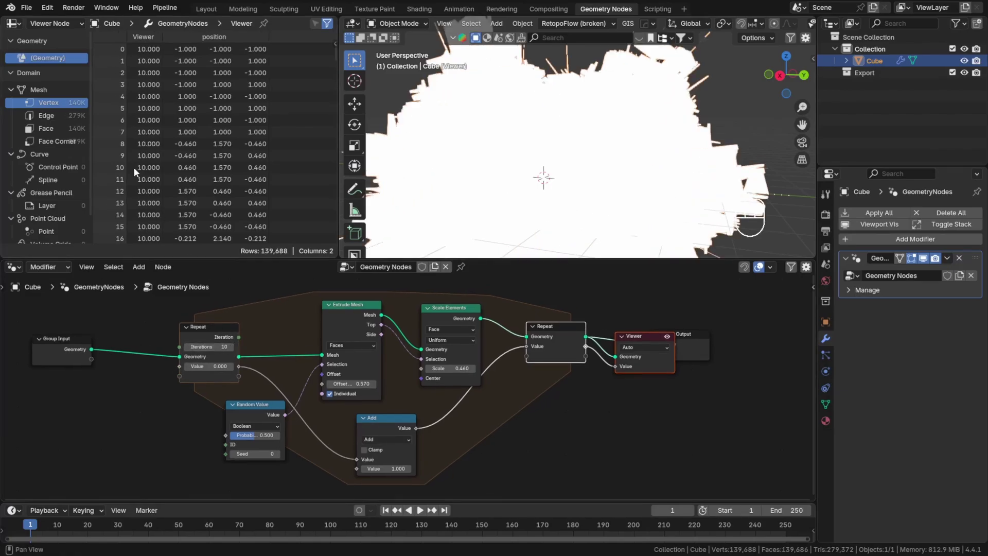
left_click(187, 347)
left_click(187, 347)
left_click(188, 347)
left_click(187, 346)
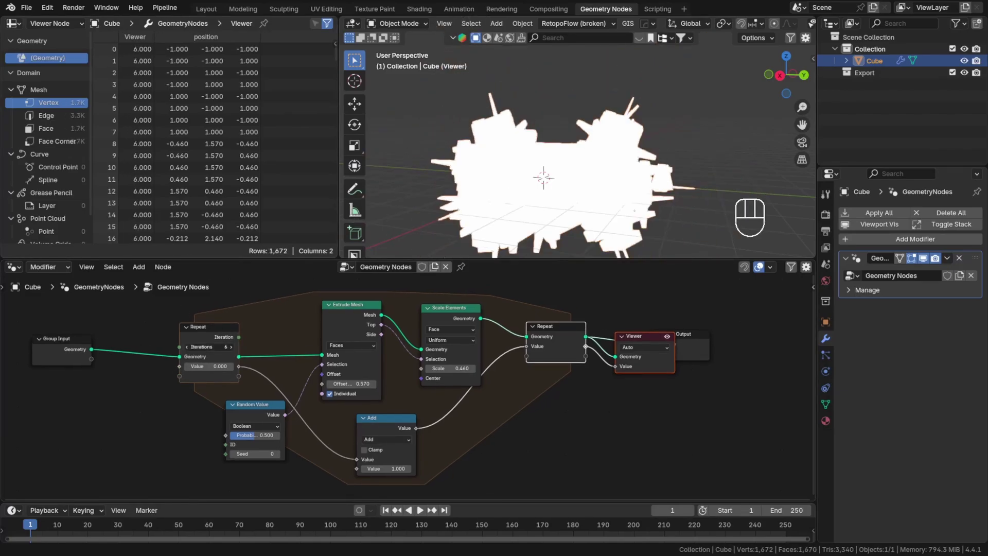
left_click(187, 346)
left_click(187, 347)
left_click(188, 347)
left_click(188, 347)
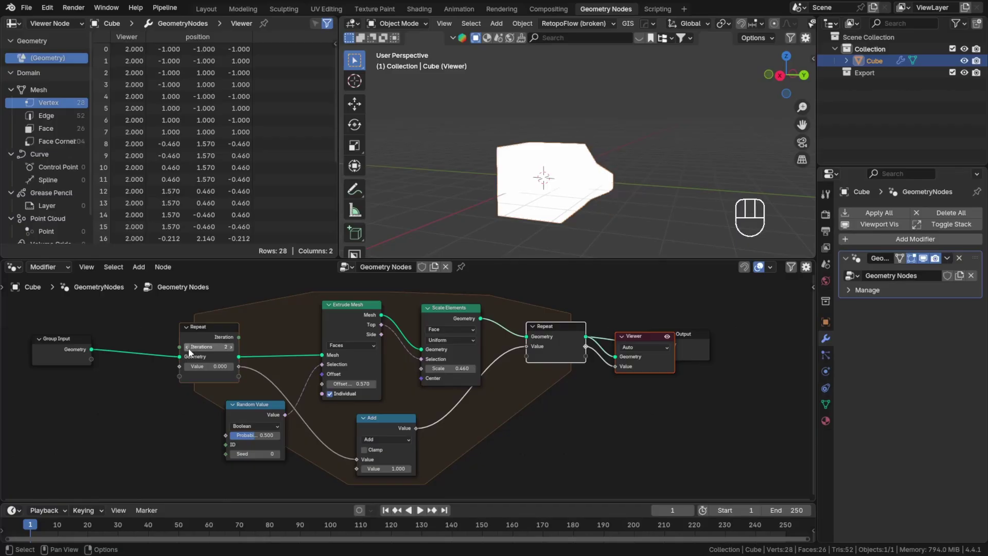
left_click(231, 347)
middle_click_drag(368, 429, 288, 381)
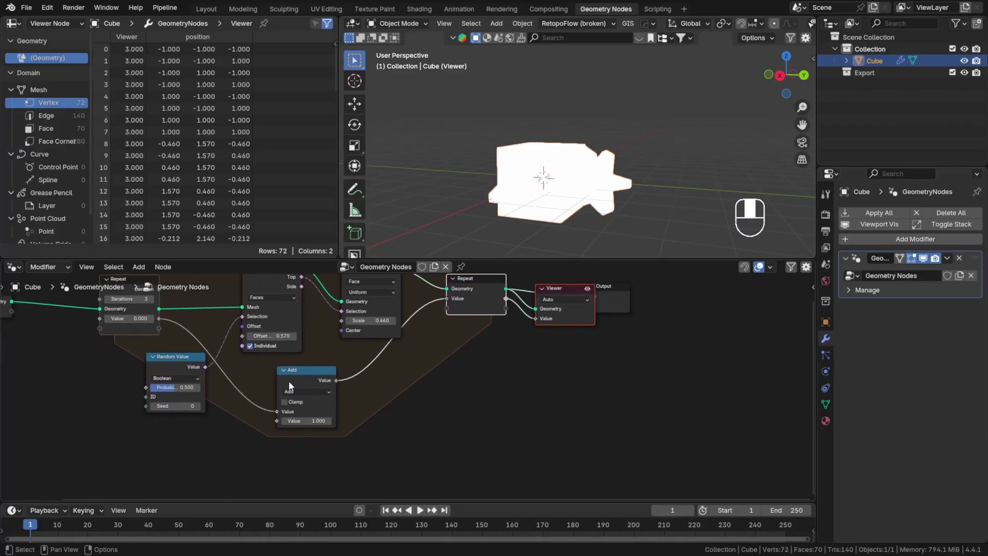
middle_click_drag(392, 368, 324, 402)
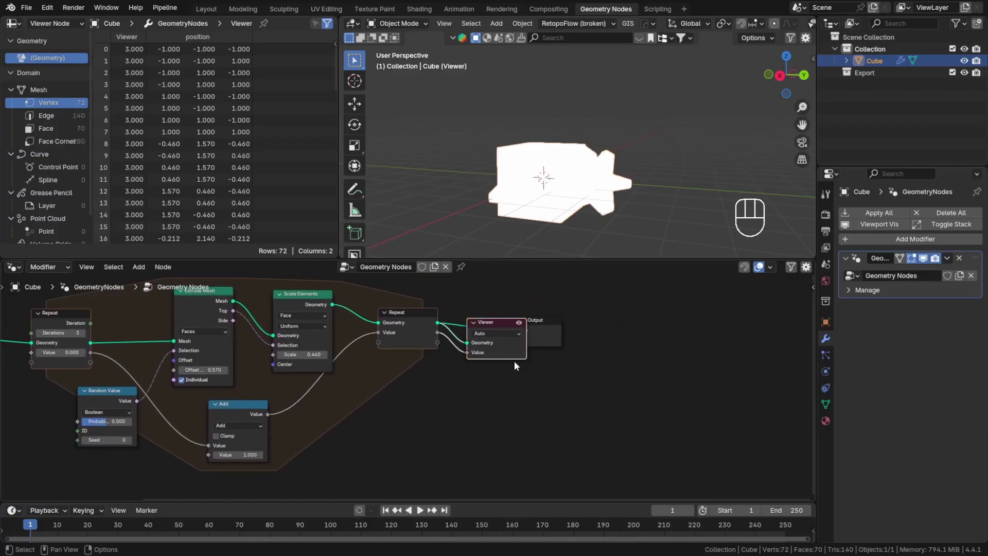
key("x")
- Connect the Add node's result to the Extrude Mesh node's Offset Scale as well
middle_click_drag(326, 369, 429, 380)
left_click_drag(372, 426, 378, 406)
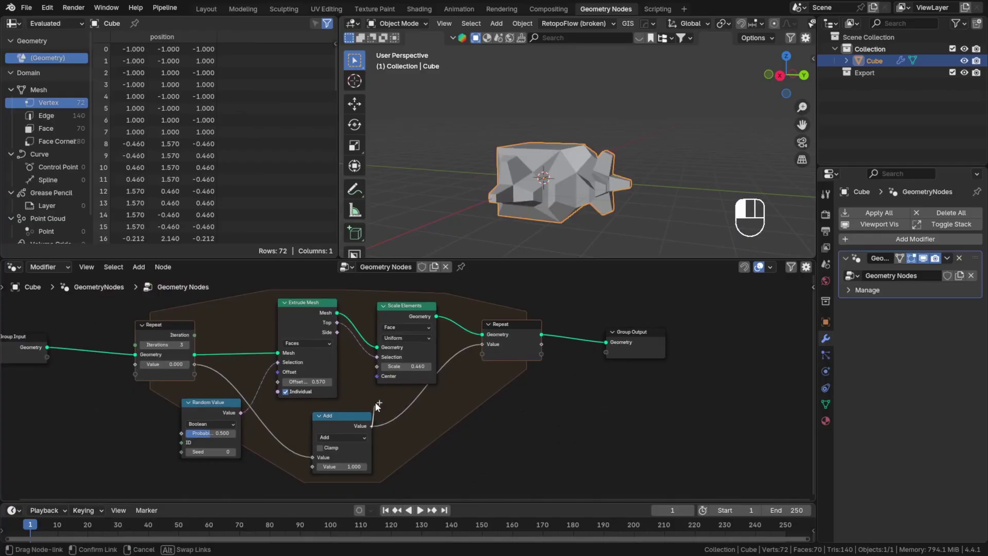
left_click_drag(378, 372, 277, 381)
- Compare the extruded shape from above at 2 and 3 iterations
left_click(144, 344)
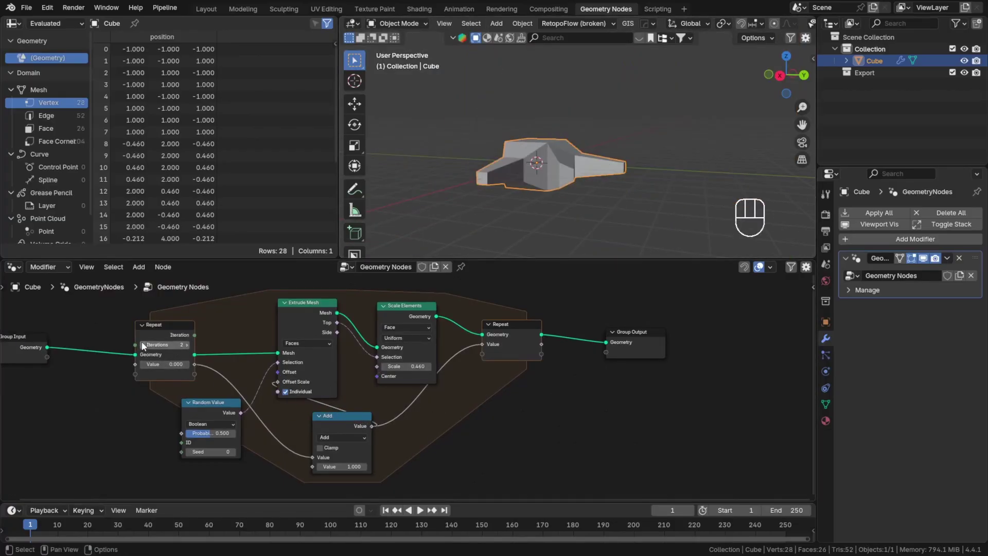
middle_click_drag(483, 164, 438, 232)
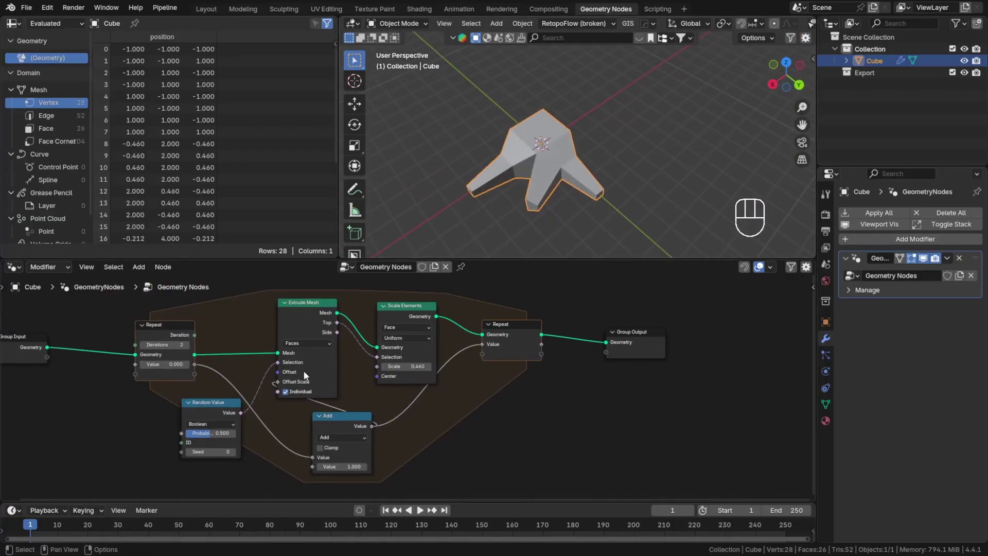
left_click(188, 345)
- Move the Random Value node directly below the Repeat input node and set that input's starting Value to 0.1
scroll(348, 437, "up", 1)
left_click_drag(195, 408, 119, 412)
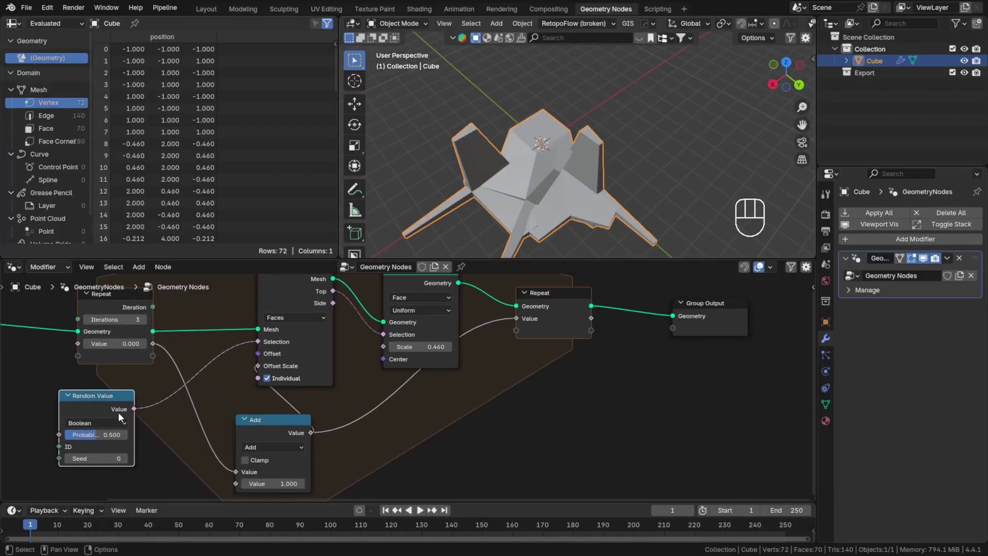
left_click(143, 344)
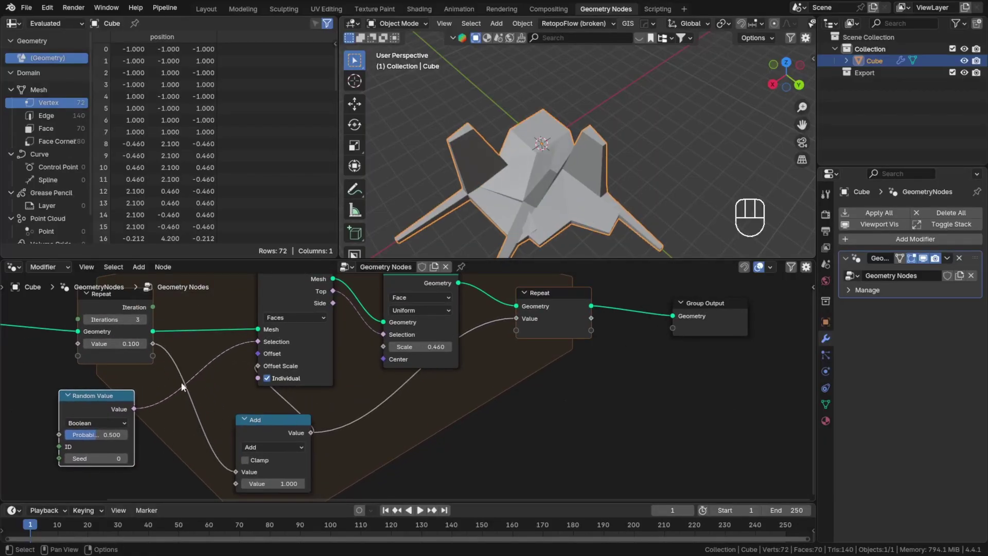
- Switch the Math node from Add to Multiply and increase its second value
left_click(268, 449)
left_click(269, 451)
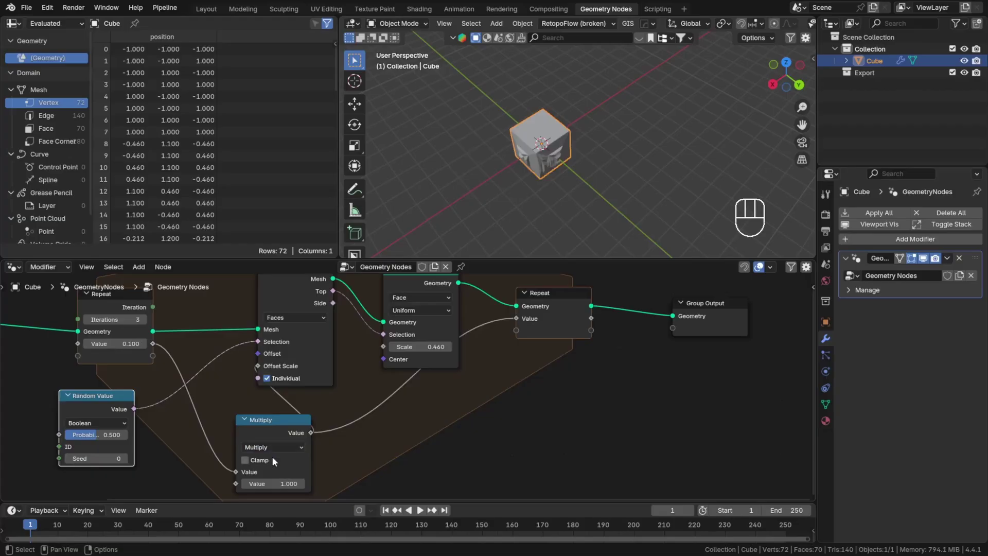
scroll(360, 427, "up", 1)
scroll(335, 437, "up", 1)
left_click_drag(280, 452, 338, 452, "shift")
- Set the Repeat zone's iterations to 5 and view the extruded shape from the side
middle_click_drag(514, 201, 613, 119)
middle_click_drag(175, 342, 202, 394)
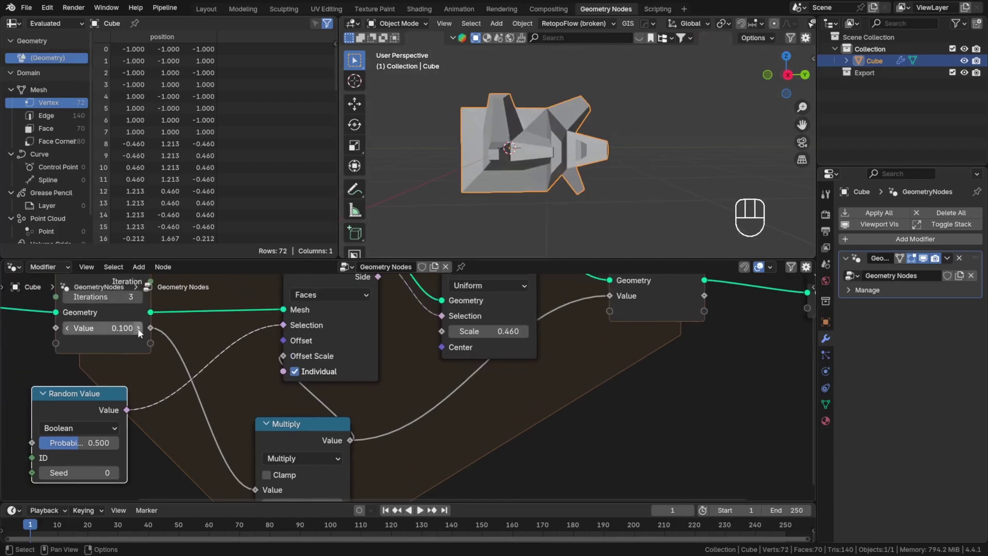
left_click(138, 297)
left_click(138, 296)
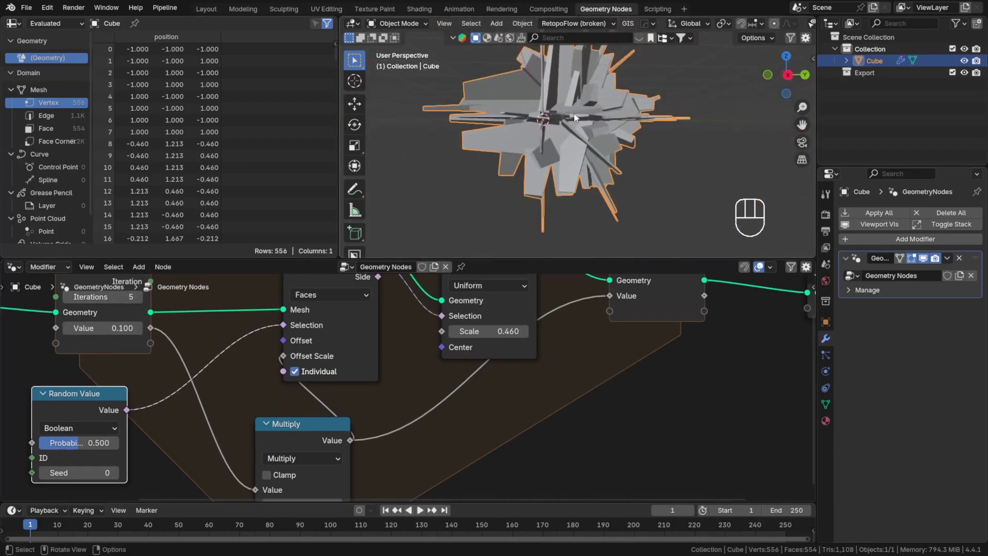
- Inspect the spiky extruded cube from different angles
middle_click_drag(591, 170, 615, 177)
middle_click_drag(614, 176, 588, 133)
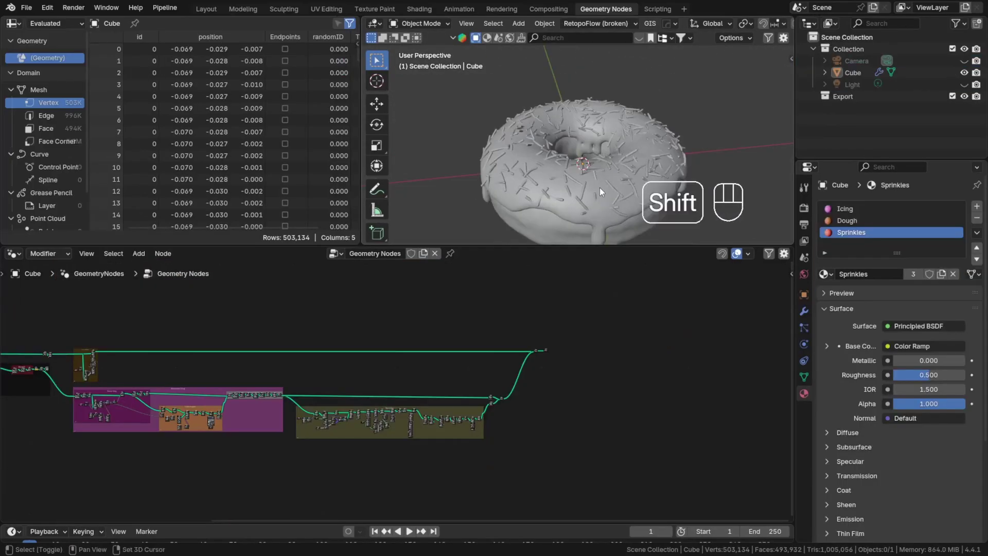
- Examine up close how the sprinkles on the donut overlap and intersect one another
middle_click_drag(600, 187, 606, 133, "shift")
scroll(581, 136, "up", 5)
scroll(599, 140, "up", 3)
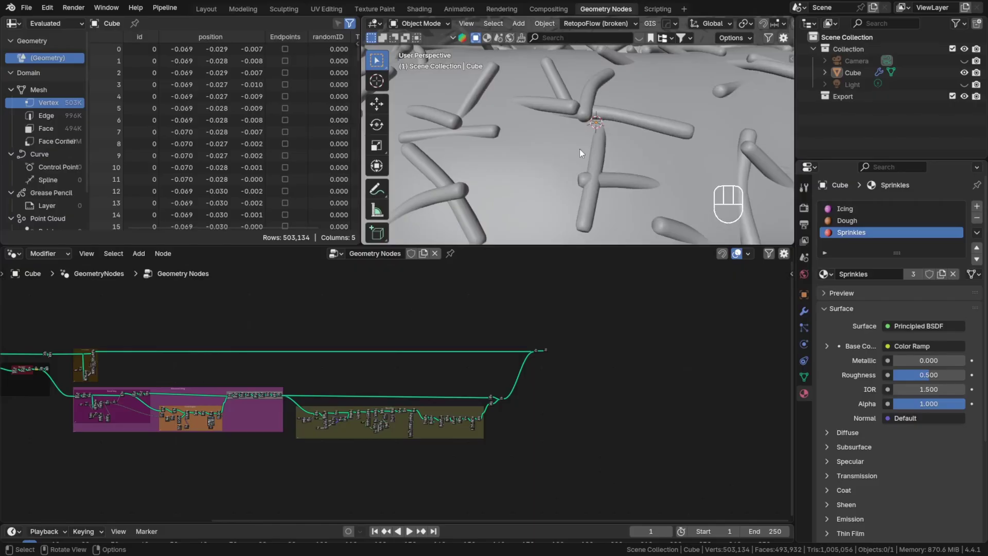
middle_click_drag(453, 178, 489, 206)
scroll(555, 148, "up", 3)
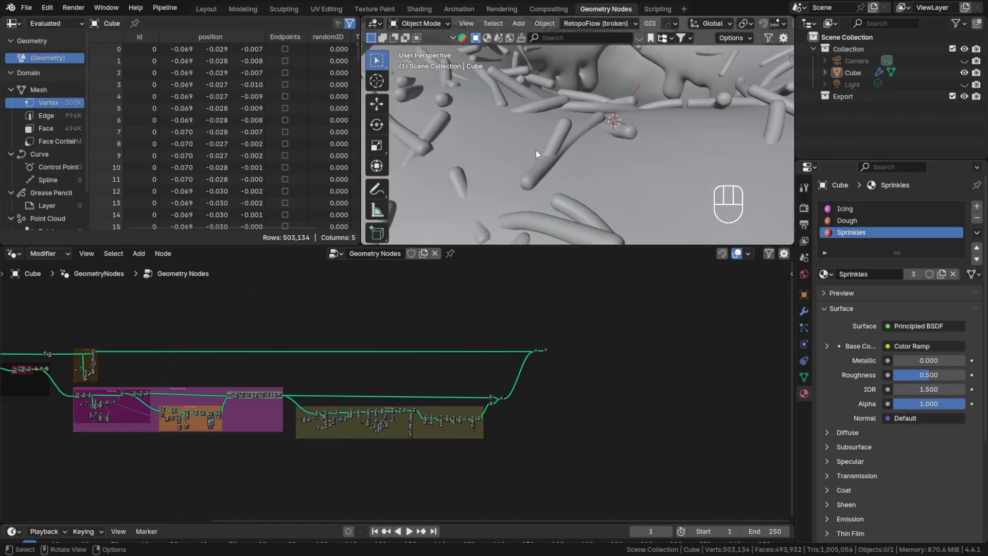
scroll(536, 149, "down", 3)
middle_click_drag(535, 150, 491, 157)
scroll(600, 214, "up", 3)
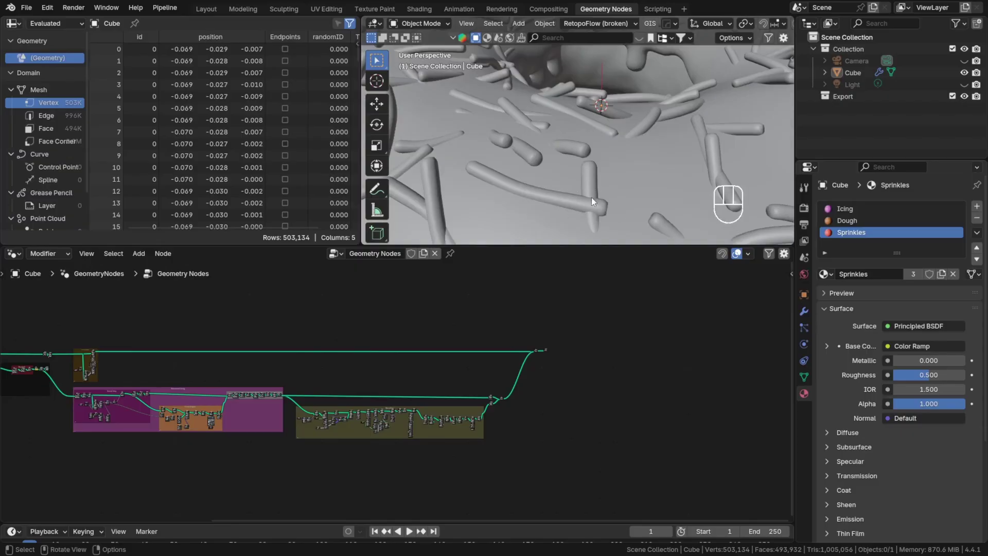
scroll(592, 200, "down", 4)
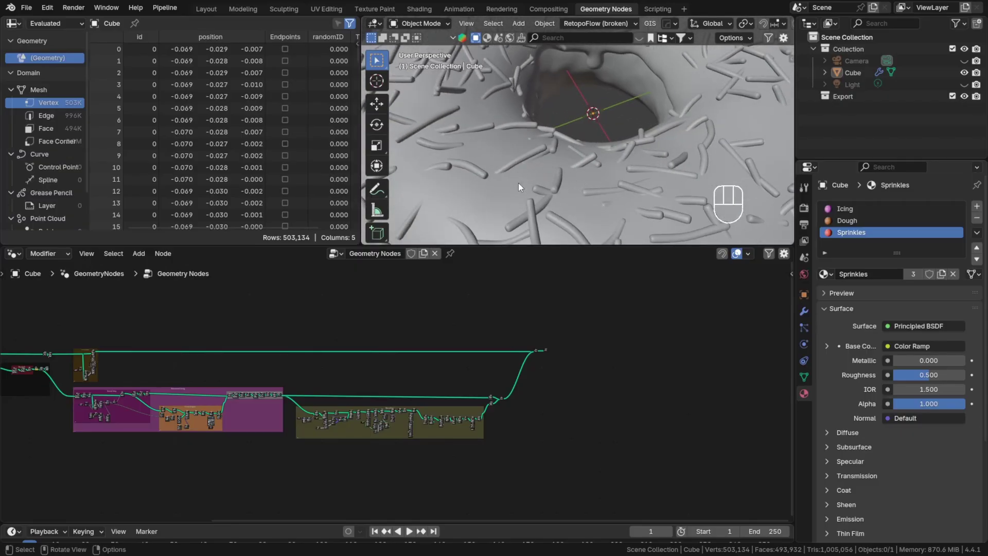
- Maximize the 3D viewport to inspect the sprinkles across the whole donut, and restore the layout
key("ctrl+space")
scroll(531, 220, "down", 3)
middle_click_drag(545, 249, 524, 223)
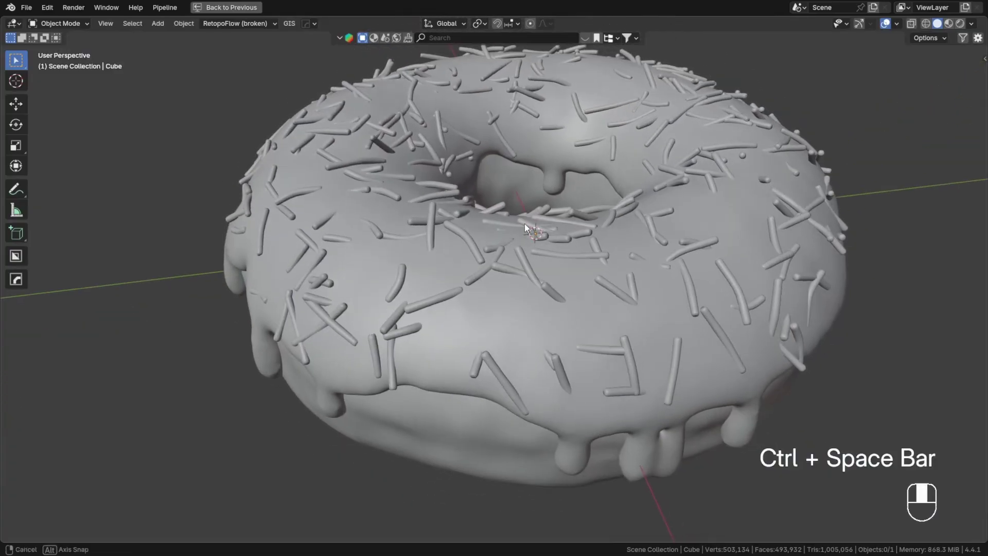
scroll(515, 252, "up", 3)
scroll(411, 361, "up", 3)
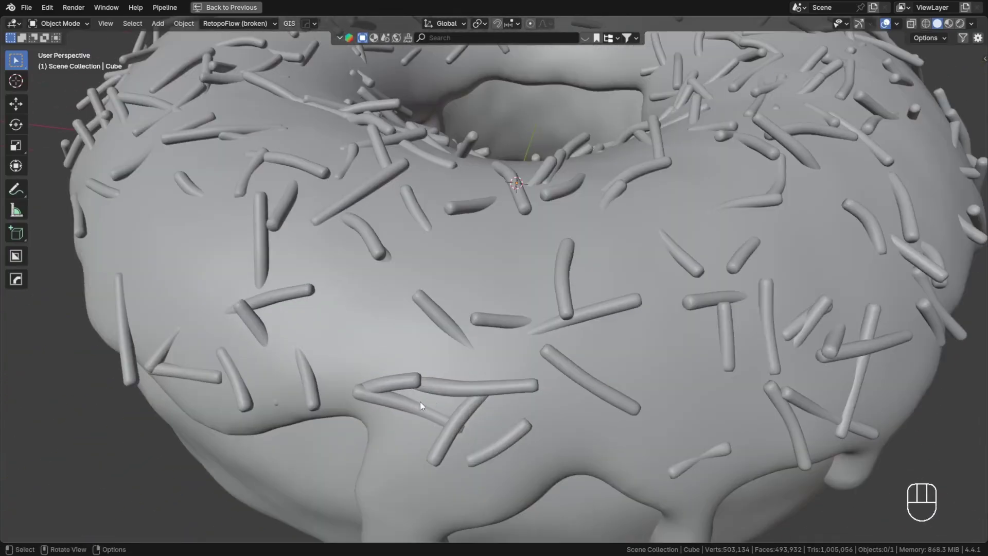
middle_click_drag(495, 349, 446, 366)
scroll(435, 364, "down", 6)
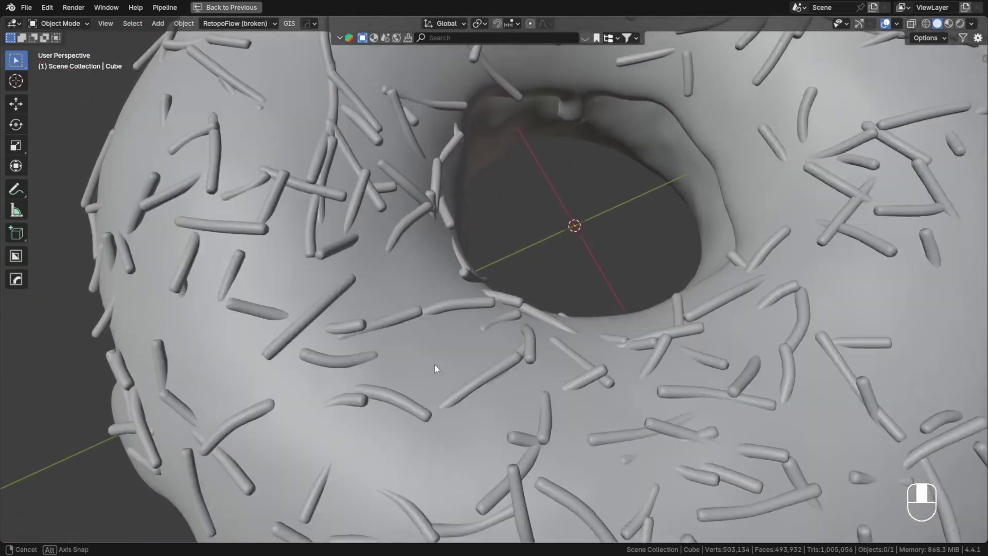
key("ctrl+space")
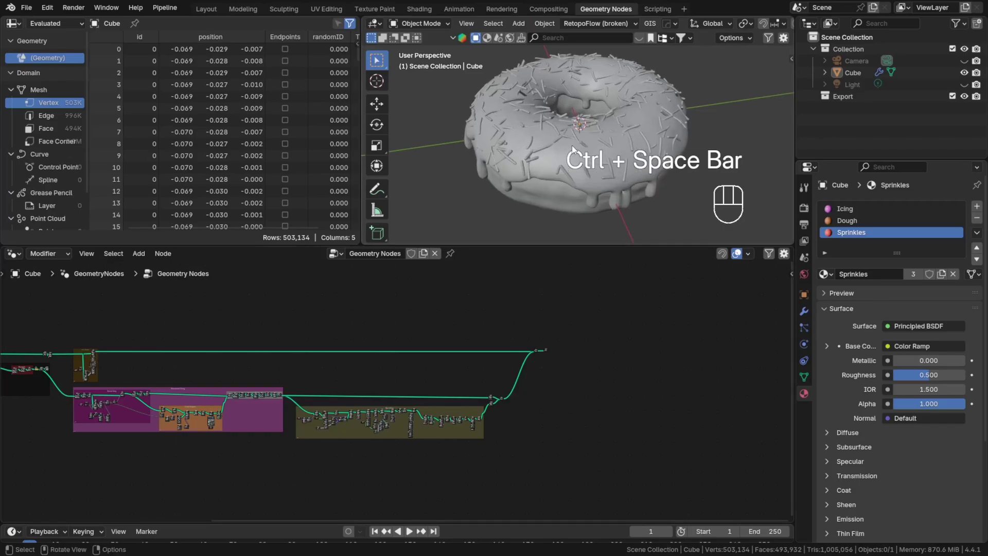
mouse_move(572, 145)
middle_mouse_down("shift")
mouse_move(588, 134)
mouse_move(563, 144)
middle_mouse_up("shift")
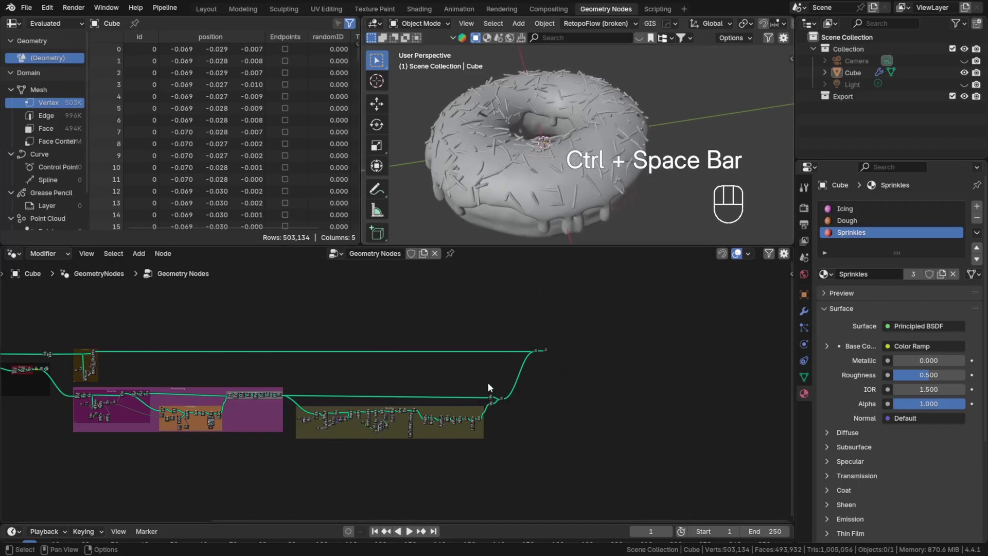
- Examine the node chain inside the Sprinkles frame and the crossing sprinkles it produces on the donut
scroll(489, 383, "up", 6)
scroll(391, 456, "up", 8)
scroll(279, 375, "up", 10)
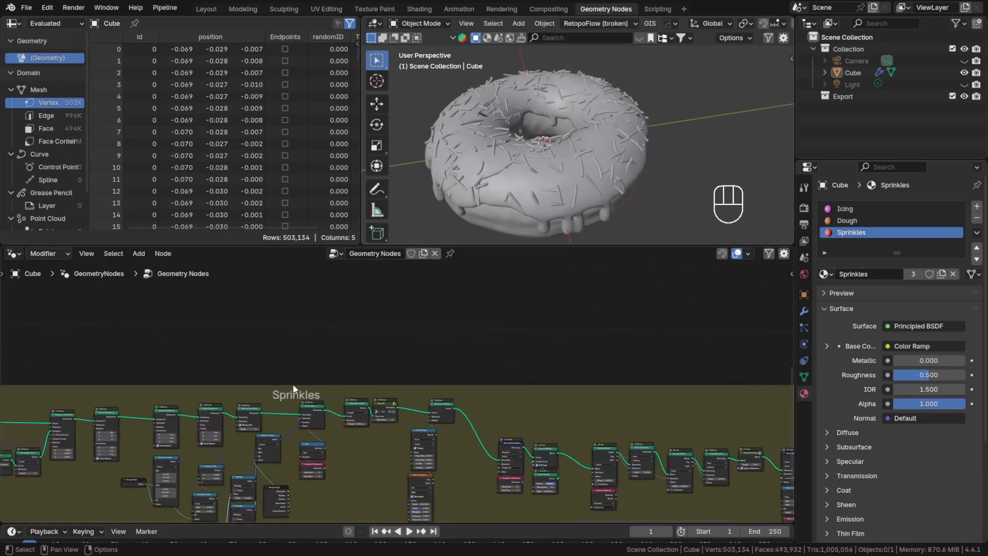
scroll(316, 389, "down", 1)
scroll(570, 159, "up", 3)
middle_click_drag(570, 160, 615, 148)
scroll(625, 147, "down", 2)
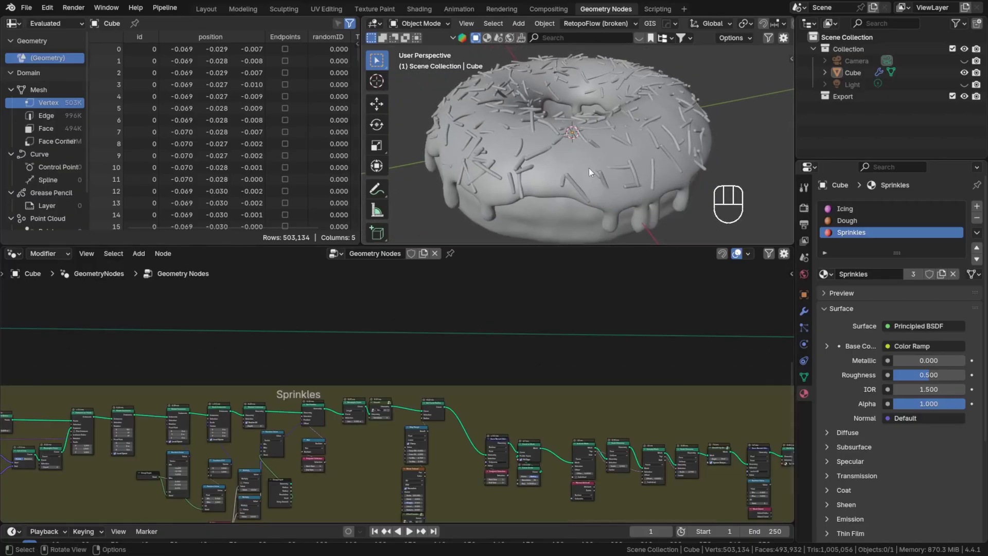
scroll(466, 176, "up", 3)
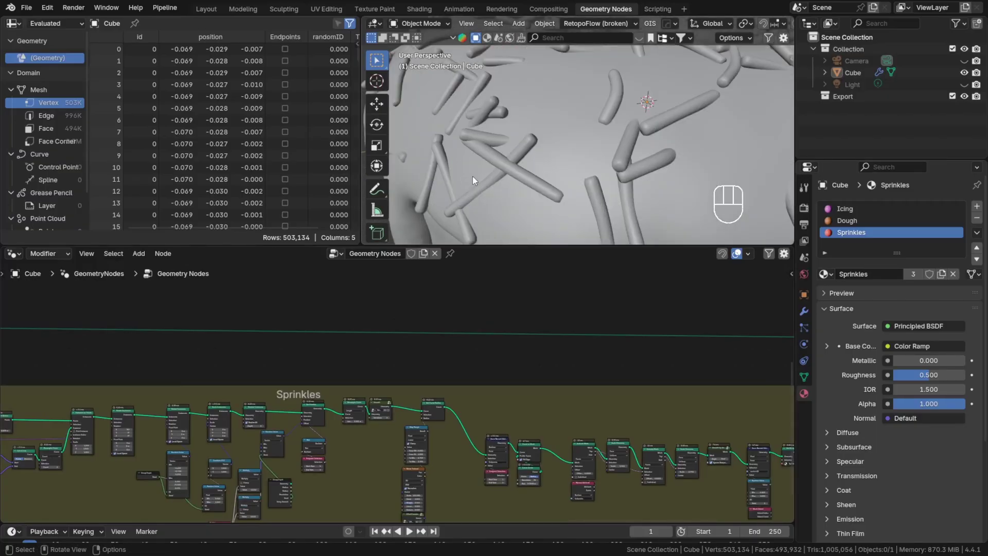
scroll(472, 176, "down", 5)
middle_click_drag(612, 149, 584, 152, "shift")
- Move the two Set Material nodes and their Join Geometry node farther away from the end of the Sprinkles frame
scroll(637, 377, "down", 6)
middle_click_drag(641, 381, 375, 383)
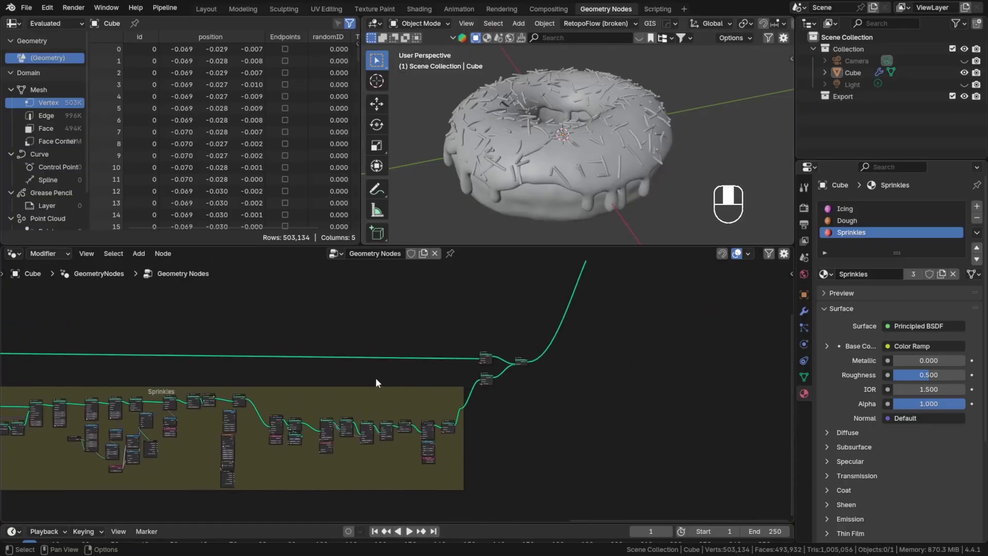
scroll(558, 347, "down", 5)
middle_click_drag(564, 337, 468, 360)
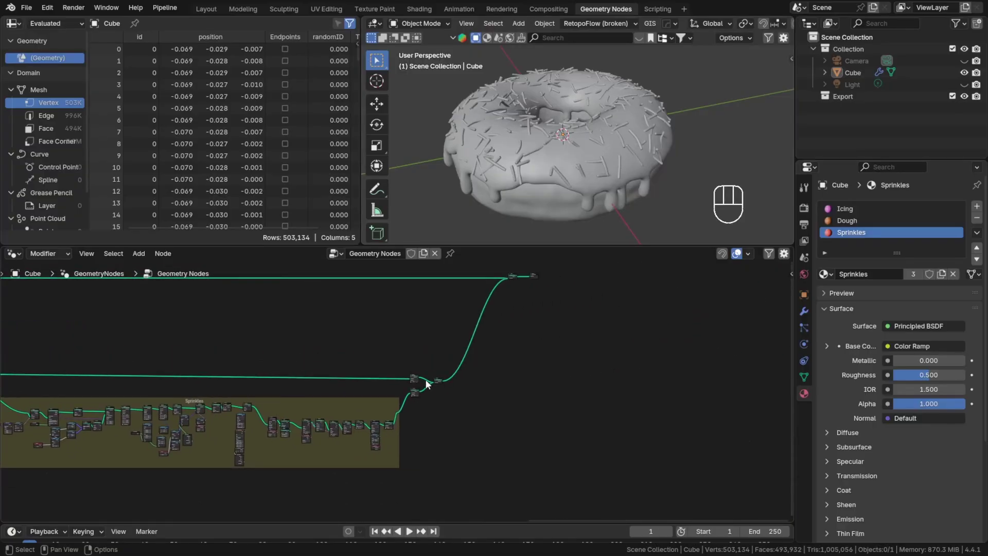
scroll(426, 384, "up", 8)
left_click_drag(599, 387, 389, 281)
scroll(532, 341, "down", 3)
key("g")
left_click(573, 355)
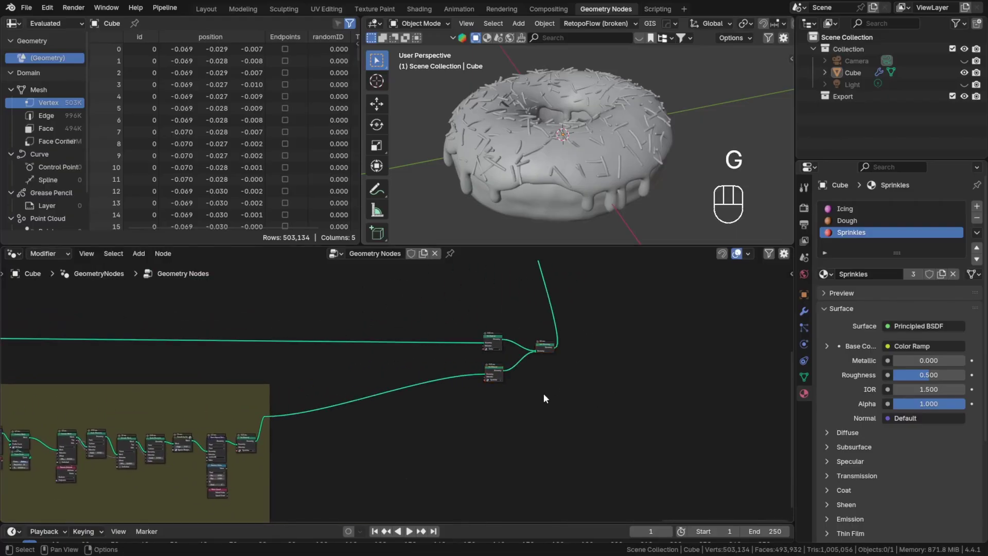
- Shift the last two nodes at the end of the node tree farther along to keep the output spaced out
scroll(545, 399, "down", 4)
middle_click_drag(566, 344, 501, 408)
scroll(501, 408, "down", 2)
left_click_drag(509, 377, 463, 320)
key("g")
left_click(550, 307)
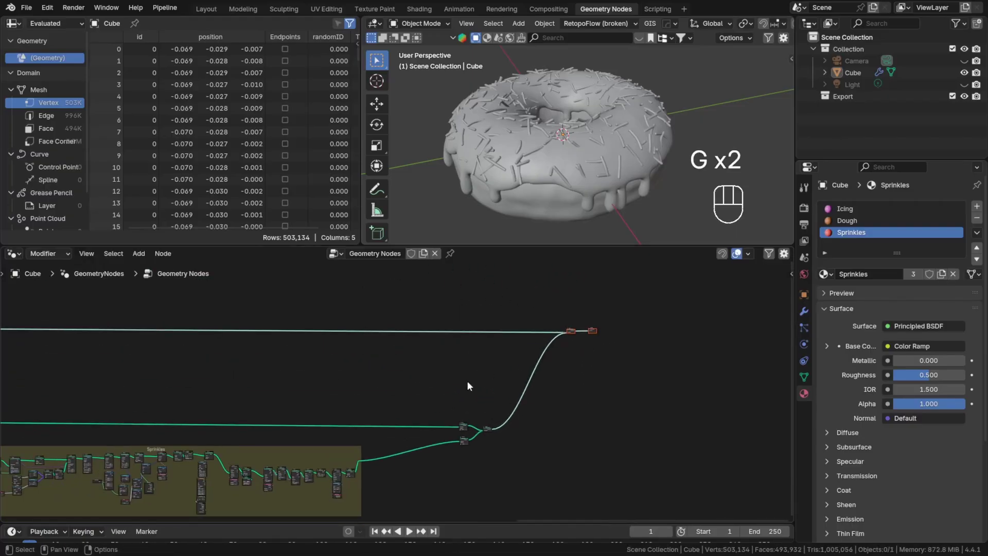
- Branch a new Reroute off the Sprinkles frame's output and place it in the empty space beside the frame
scroll(468, 386, "up", 6)
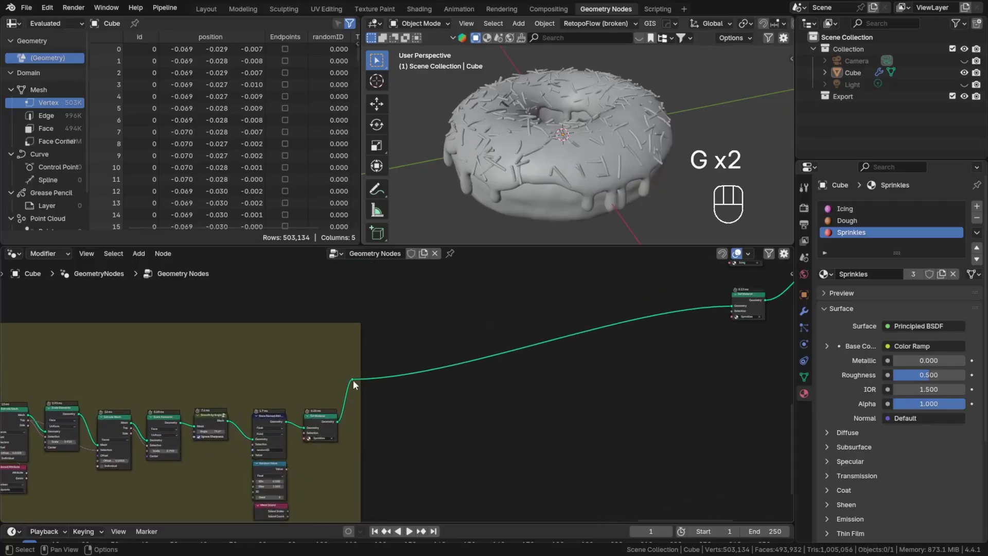
left_click_drag(351, 378, 474, 448)
type("rer")
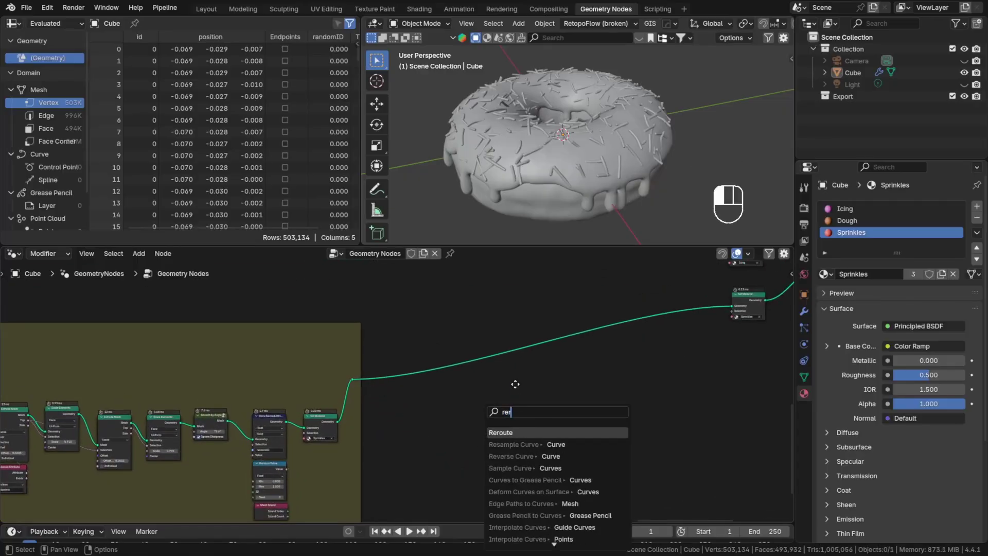
key("Return")
left_click(511, 441)
- Preview only the sprinkles by connecting the new reroute straight to the output
middle_click_drag(521, 440, 305, 465)
scroll(512, 413, "down", 5)
scroll(487, 460, "up", 1)
scroll(487, 459, "up", 4)
scroll(306, 464, "down", 6)
scroll(301, 467, "up", 4)
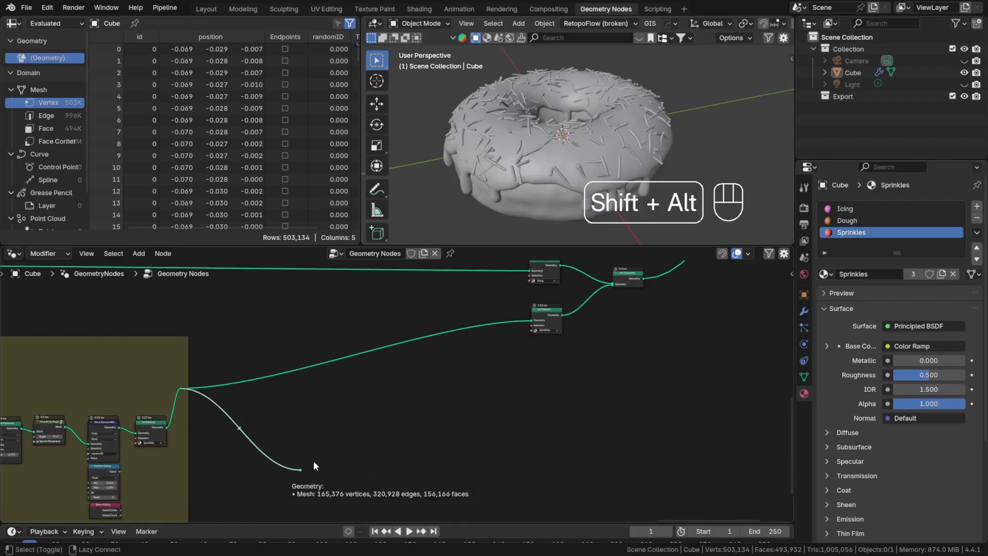
left_click(317, 460, "alt+shift")
scroll(317, 462, "down", 6)
scroll(329, 465, "up", 5)
- Add a Bake node after the reroute, routed to the output, and bake the sprinkles geometry
left_click_drag(294, 465, 317, 465)
type("bak")
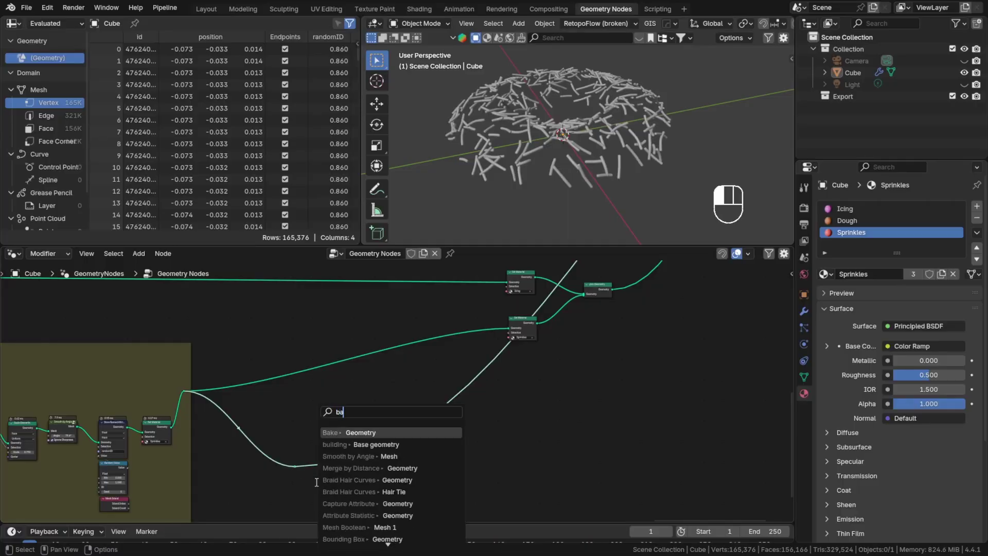
left_click(381, 435)
scroll(342, 489, "up", 2)
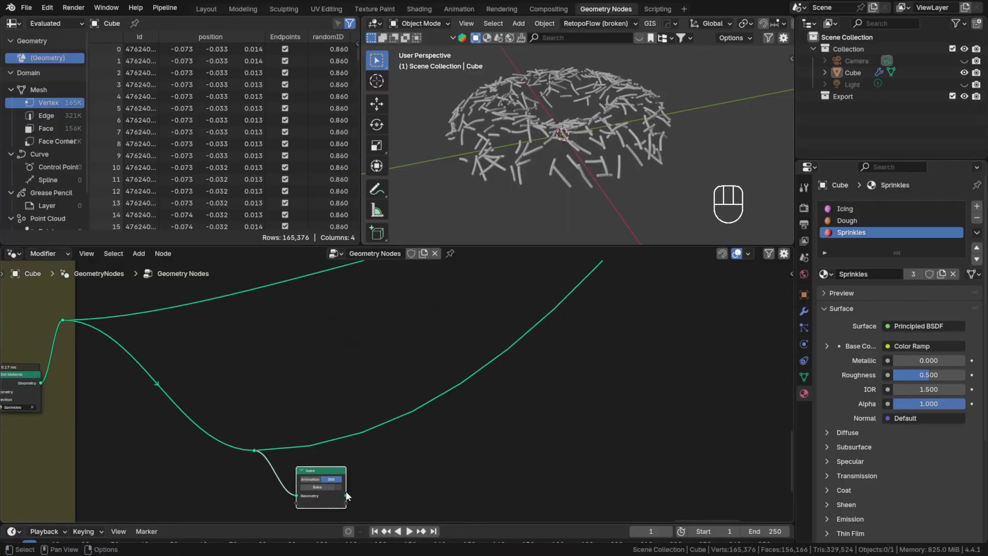
left_click(333, 502, "alt+shift")
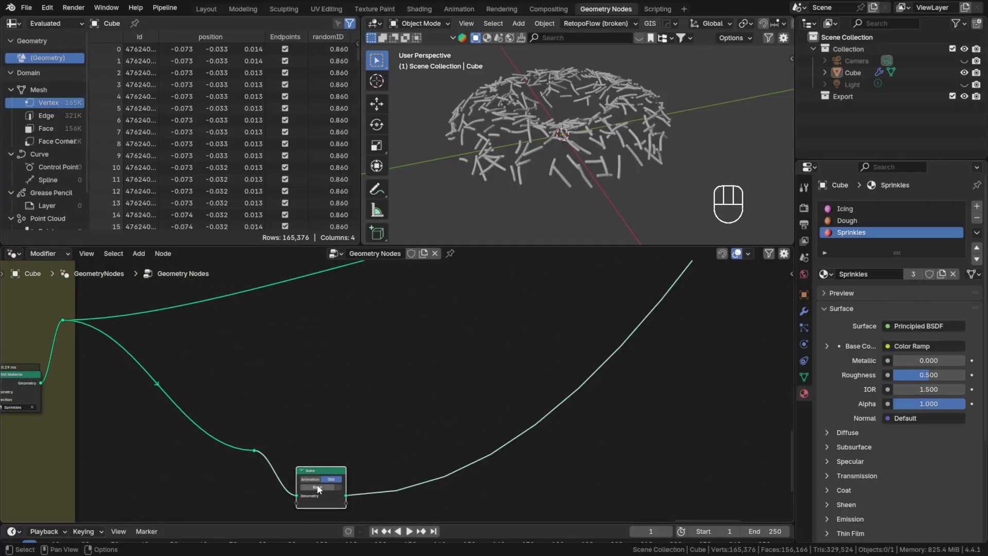
left_click(317, 487)
- Add a Repeat zone beyond the Bake node and widen it by moving its output node farther away
middle_click_drag(377, 483, 180, 410)
scroll(180, 410, "up", 1)
key("shift+a")
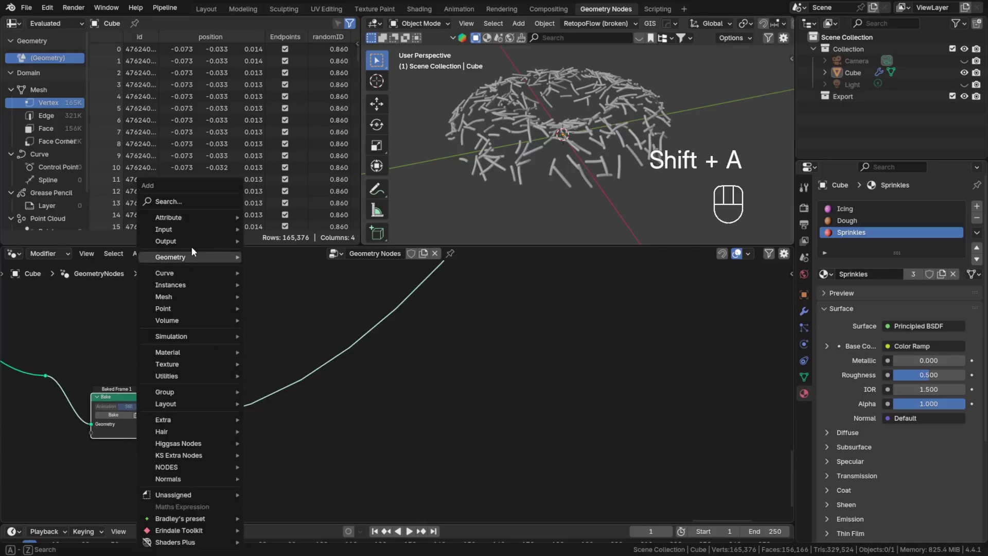
left_click(186, 201)
type("rep")
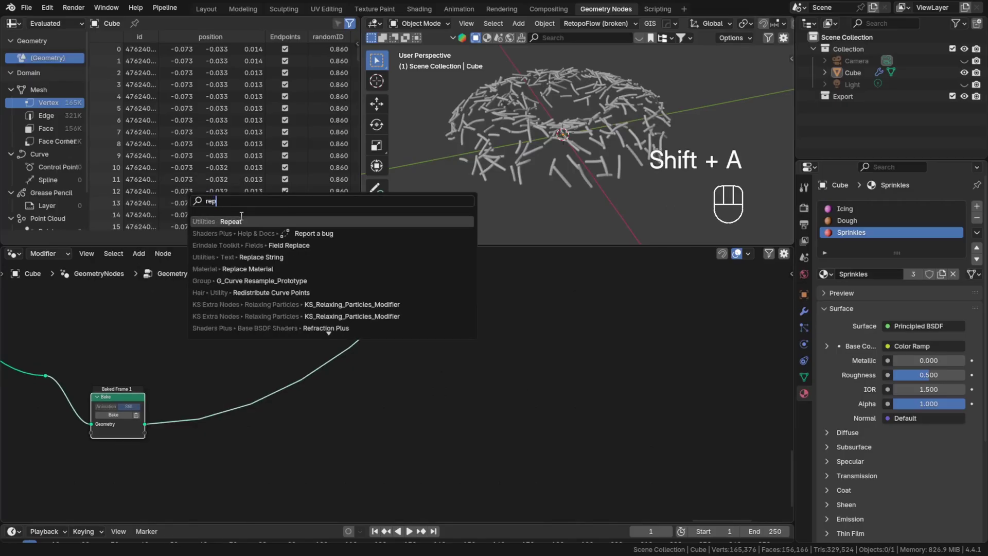
left_click(242, 218)
left_click(350, 405)
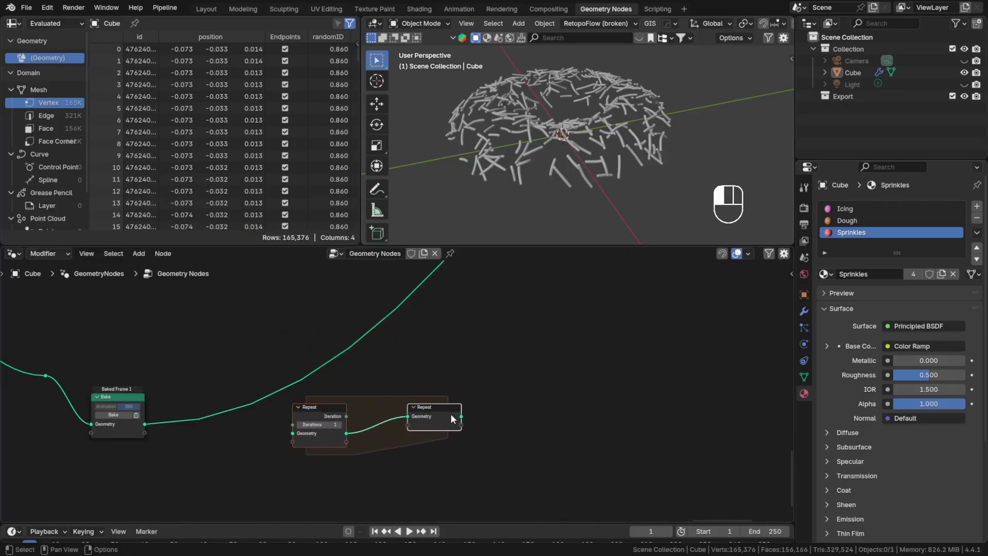
left_click_drag(450, 410, 550, 419)
middle_click_drag(530, 389, 481, 387)
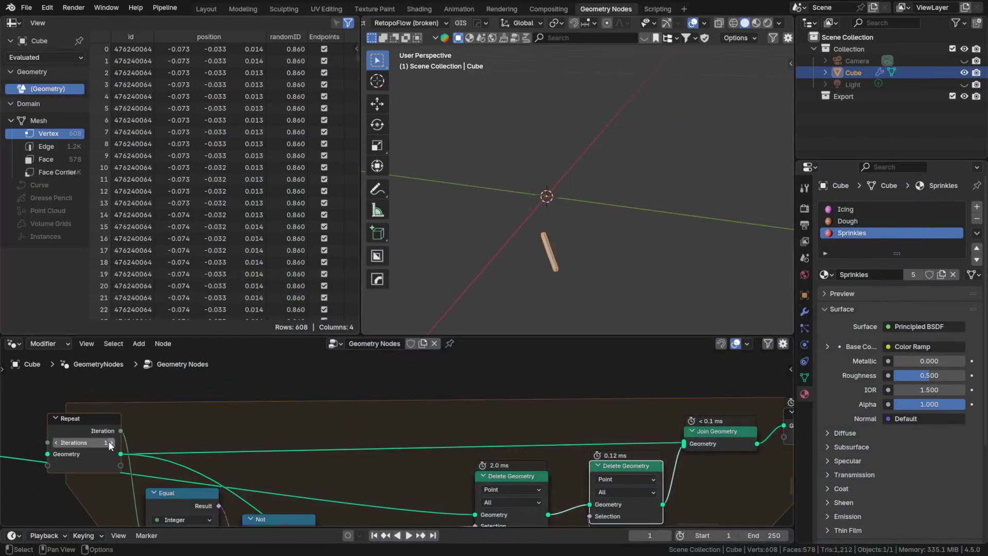
- Step the Repeat zone's iterations up to 4 in the finished sprinkle setup
left_click(110, 442)
left_click(110, 442)
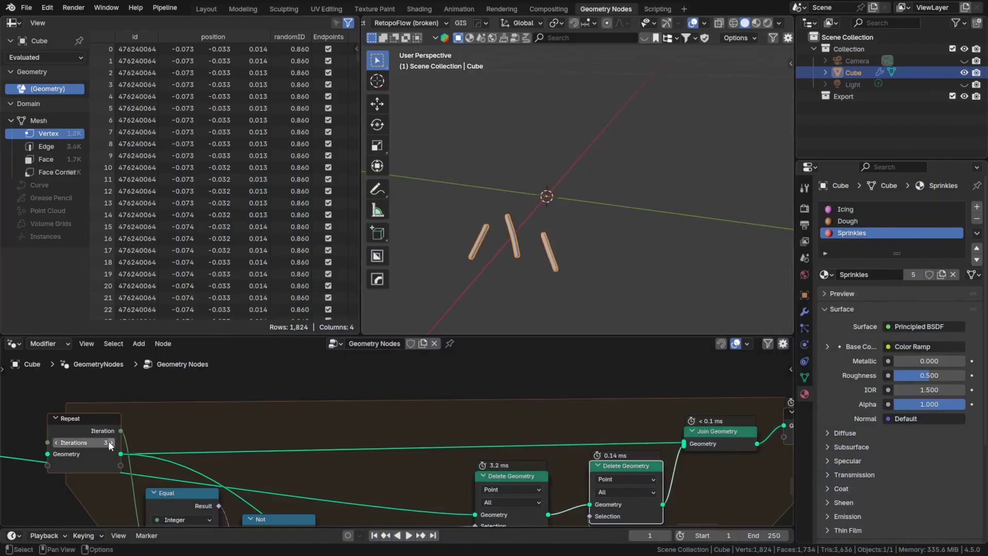
left_click(109, 443)
left_click(57, 442)
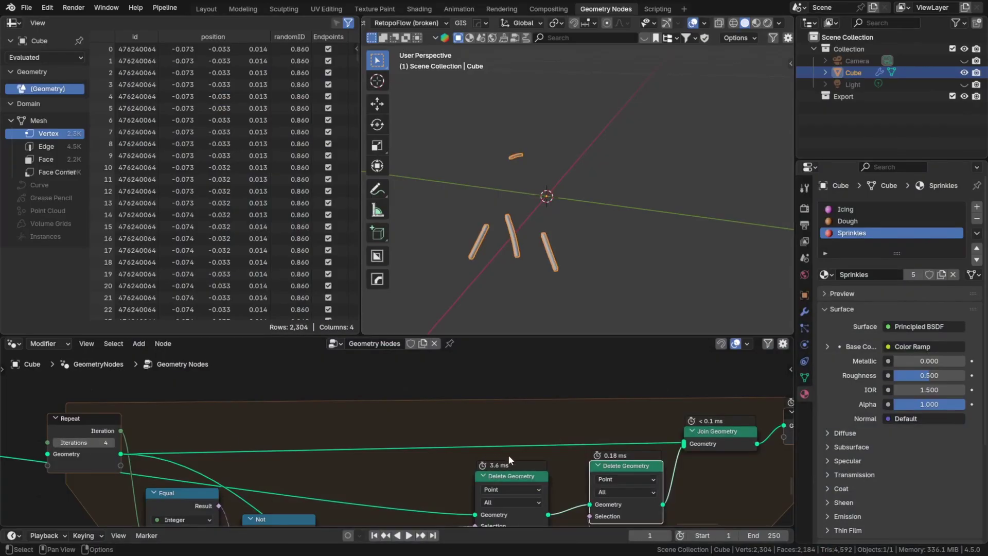
- Set the iterations to 5 and compare the sprinkles with the second Delete Geometry node muted and unmuted
key("m")
left_click(110, 442)
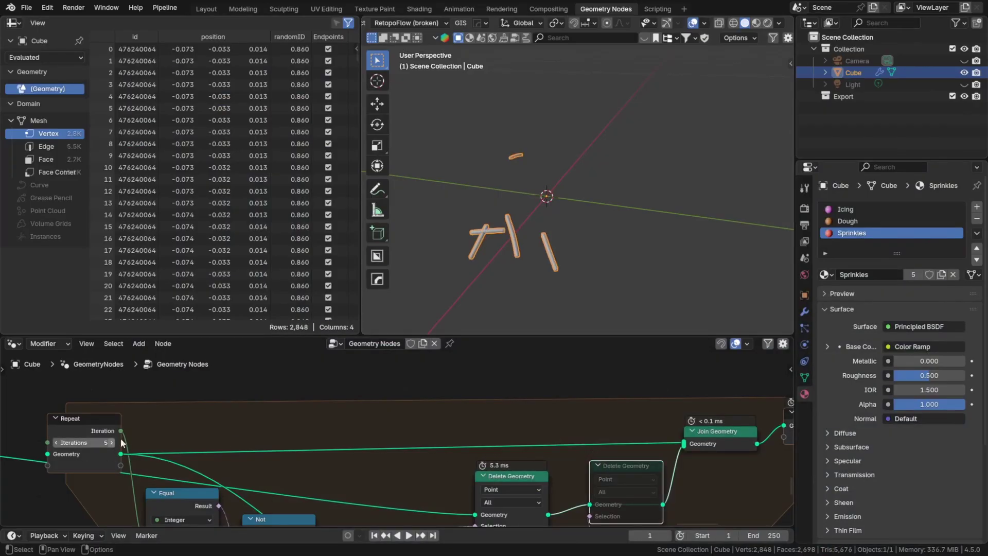
scroll(455, 257, "up", 4)
key("m")
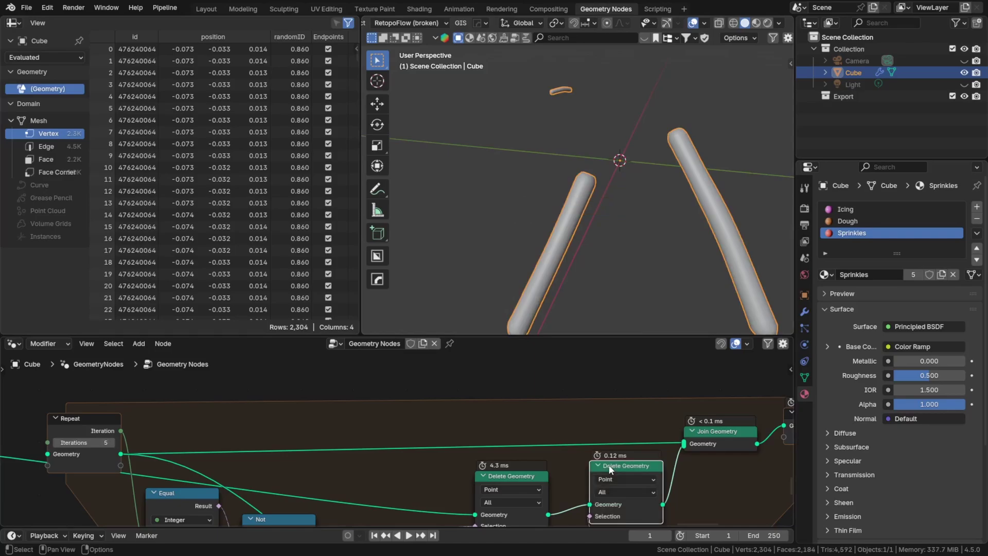
- Raise the Repeat zone's iterations to 9 and then well beyond, checking the accumulated sprinkles from another angle
scroll(607, 225, "down", 5)
left_click(112, 443)
left_click(113, 443)
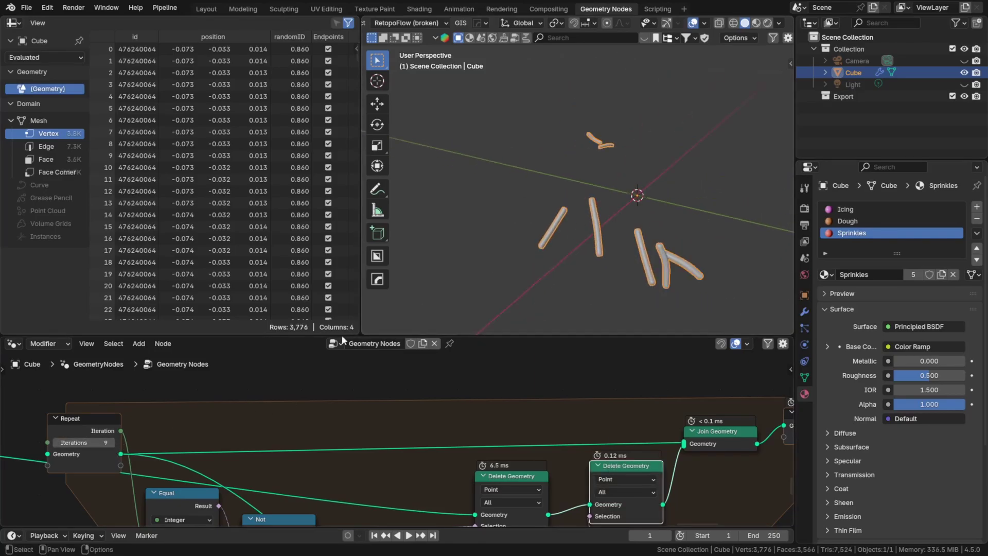
scroll(391, 314, "down", 3)
left_click_drag(98, 444, 175, 444)
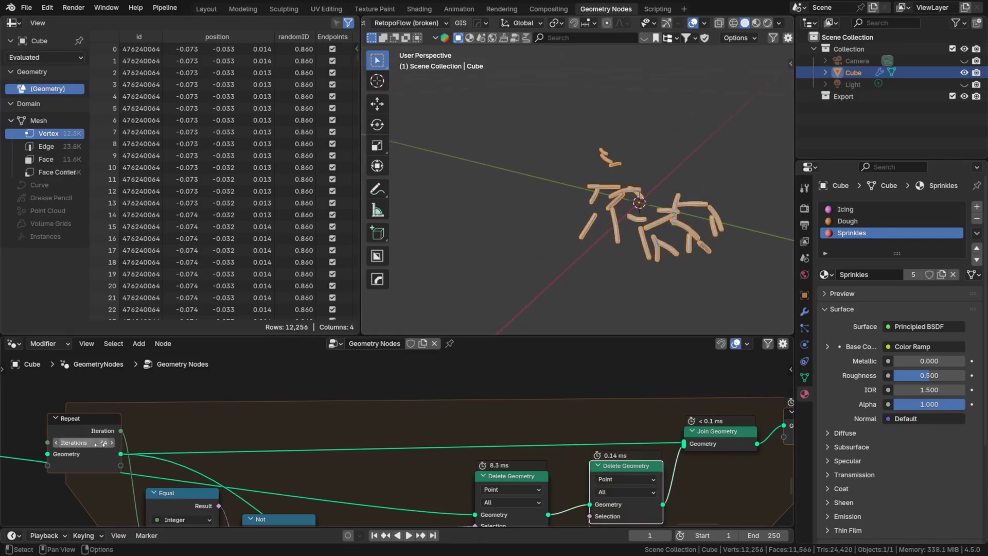
middle_click_drag(777, 172, 758, 183)
middle_click_drag(377, 442, 352, 420)
scroll(294, 426, "down", 2)
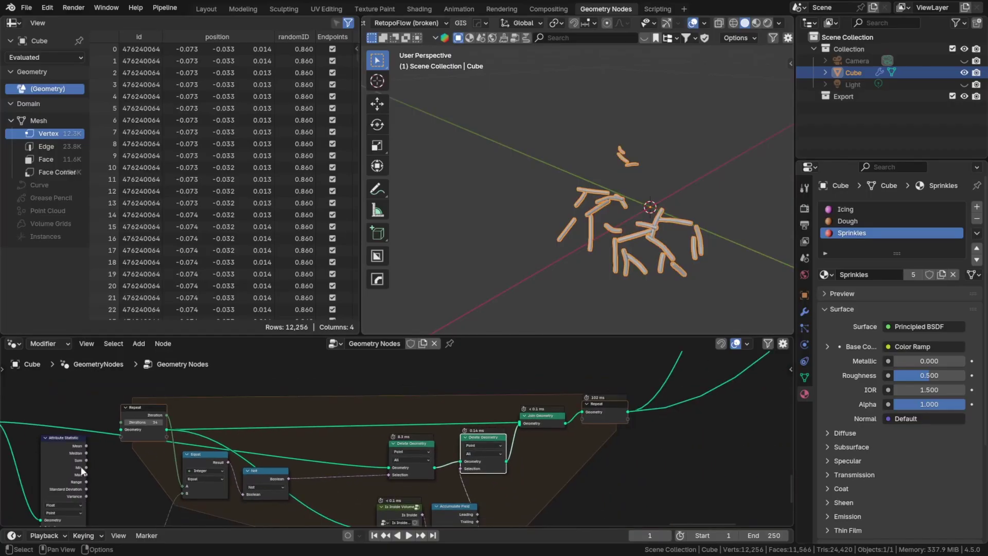
scroll(81, 465, "up", 1)
left_click_drag(88, 444, 98, 442)
middle_click_drag(675, 308, 625, 267)
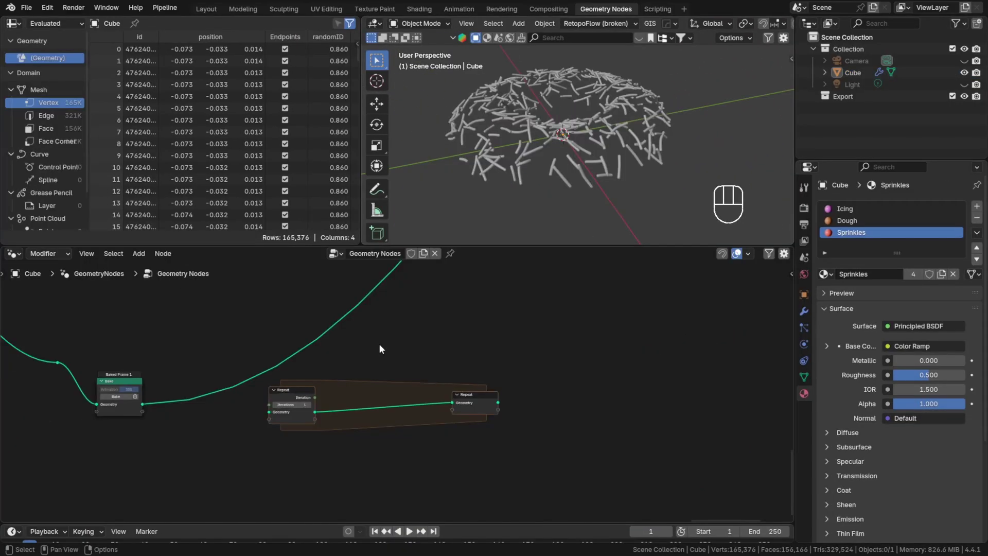
- Add a Mesh Island node below the Bake node
scroll(377, 334, "down", 1)
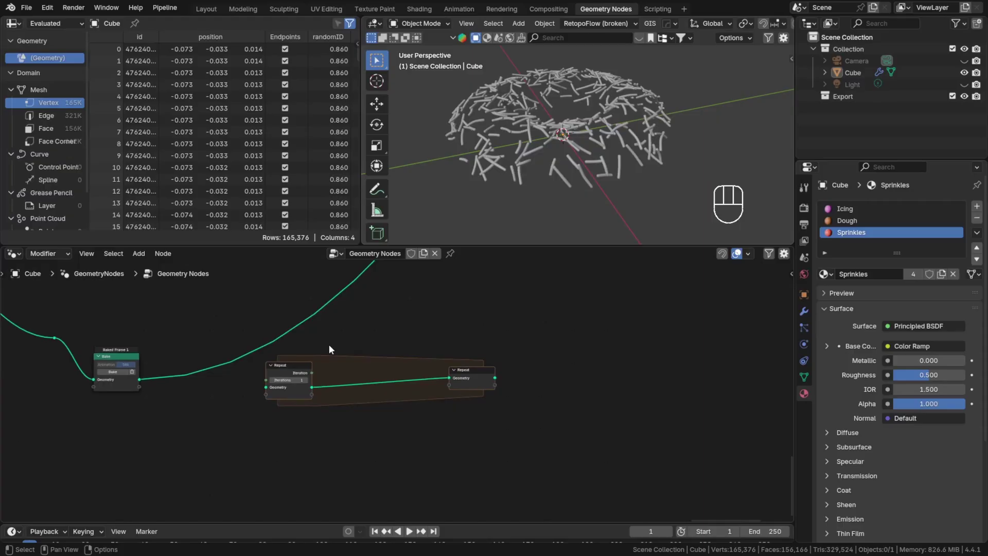
scroll(329, 344, "up", 2)
scroll(122, 394, "up", 2)
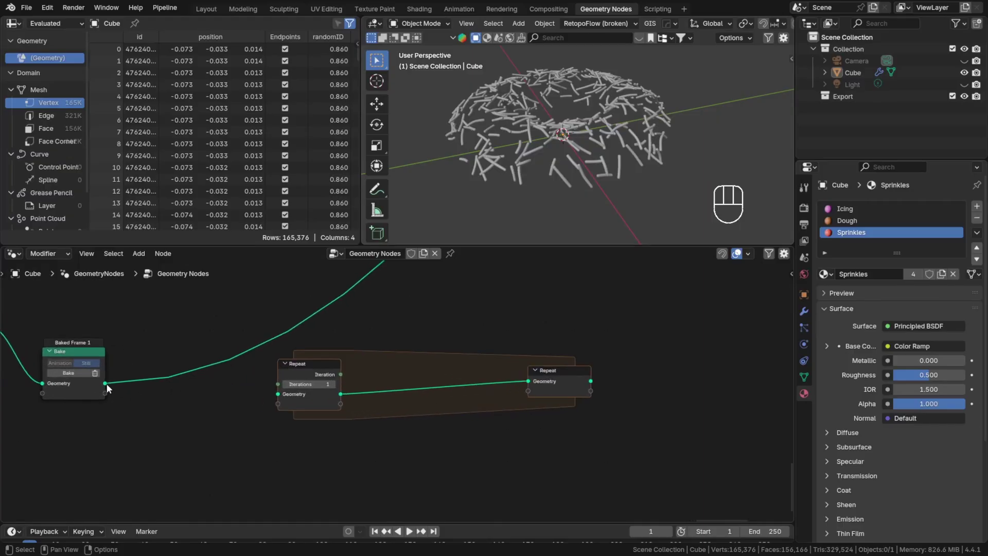
mouse_move(105, 386)
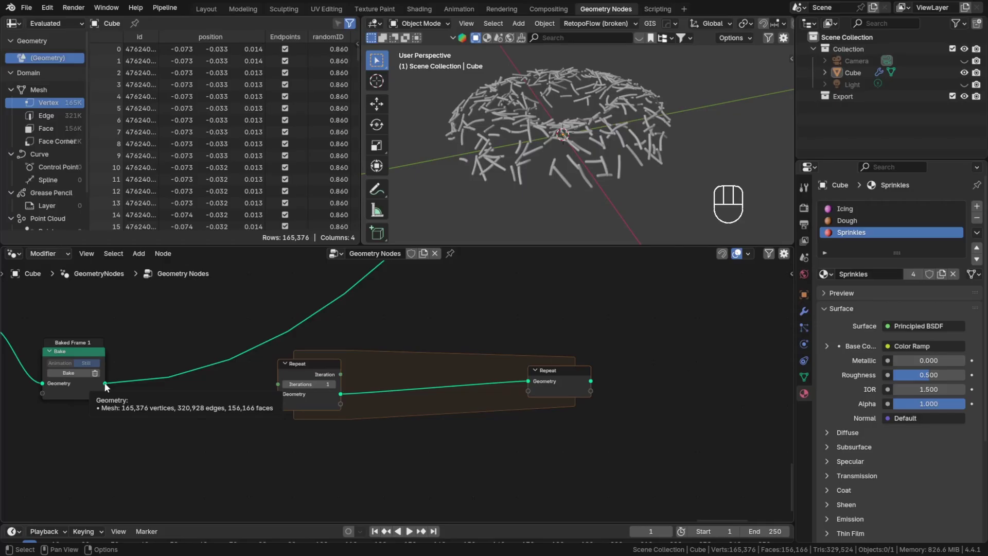
scroll(133, 368, "down", 2, "shift")
key("shift+a")
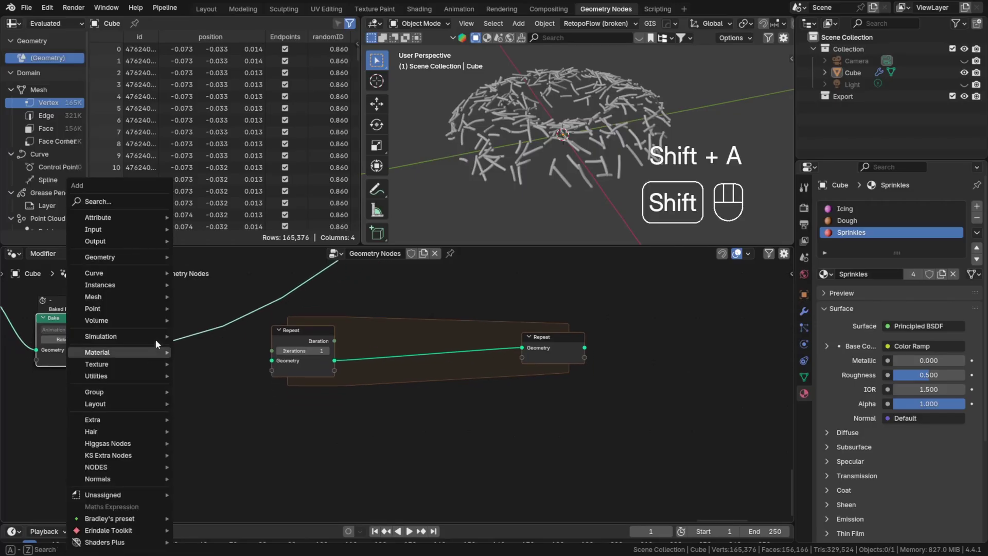
left_click(135, 200)
type("esh i")
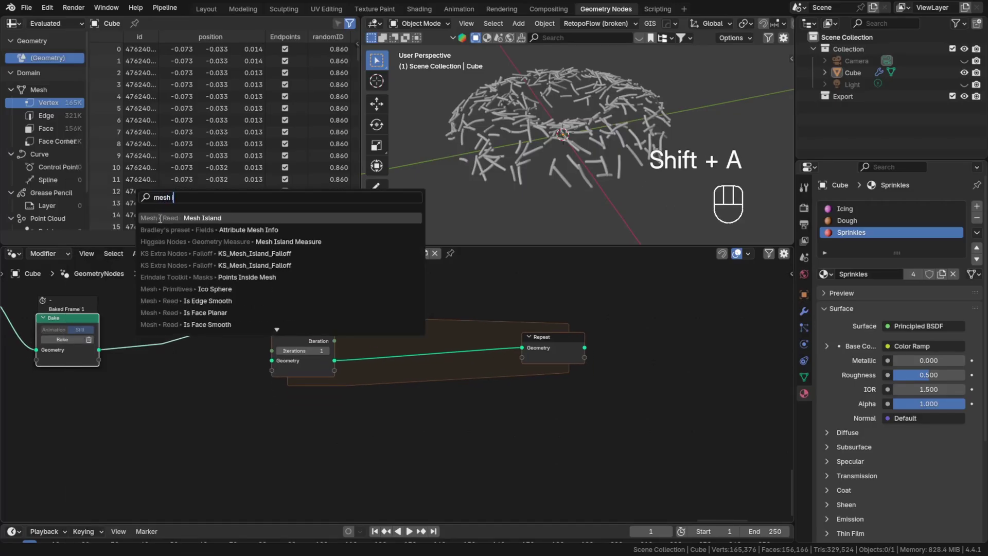
key("Return")
left_click(100, 398)
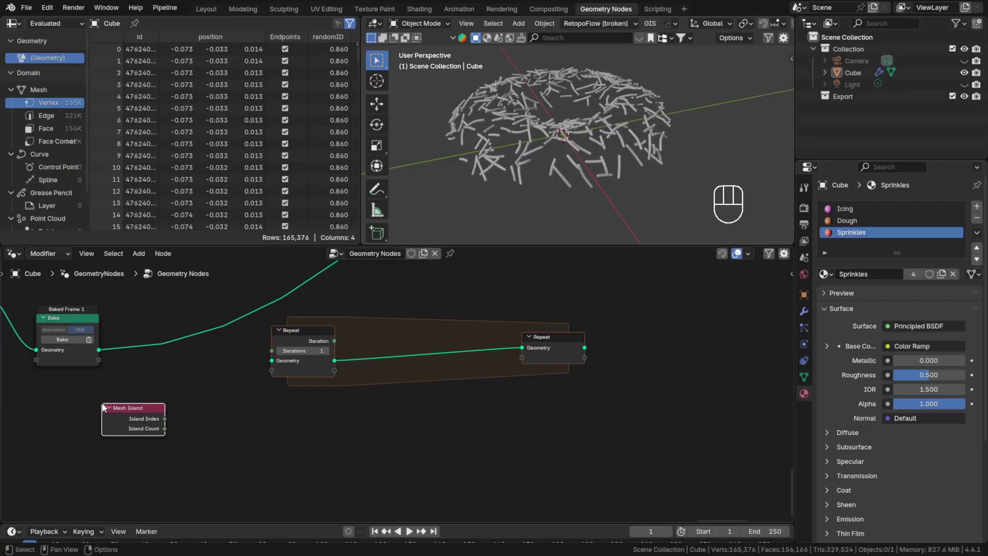
- Try feeding Mesh Island's Island Index directly into the Repeat zone's Iterations input, and cut that link
scroll(156, 431, "up", 3)
scroll(190, 387, "down", 2)
middle_click_drag(209, 367, 211, 394)
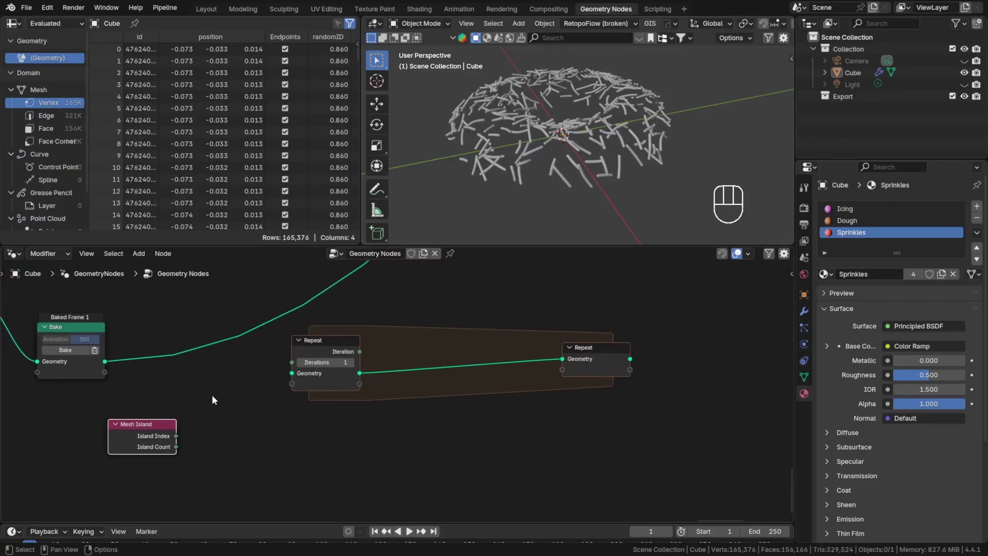
scroll(212, 394, "up", 2)
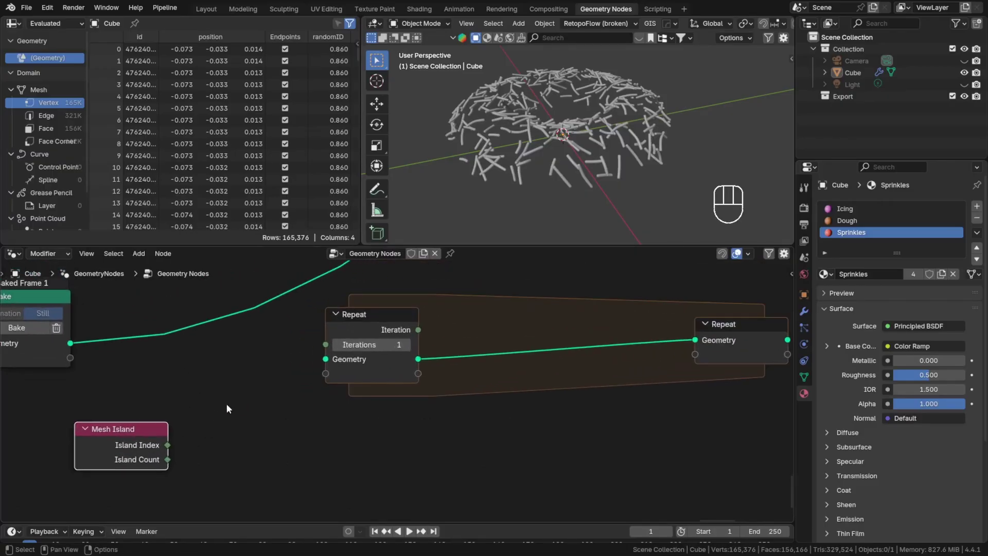
left_click_drag(137, 441, 352, 329)
scroll(226, 383, "up", 2)
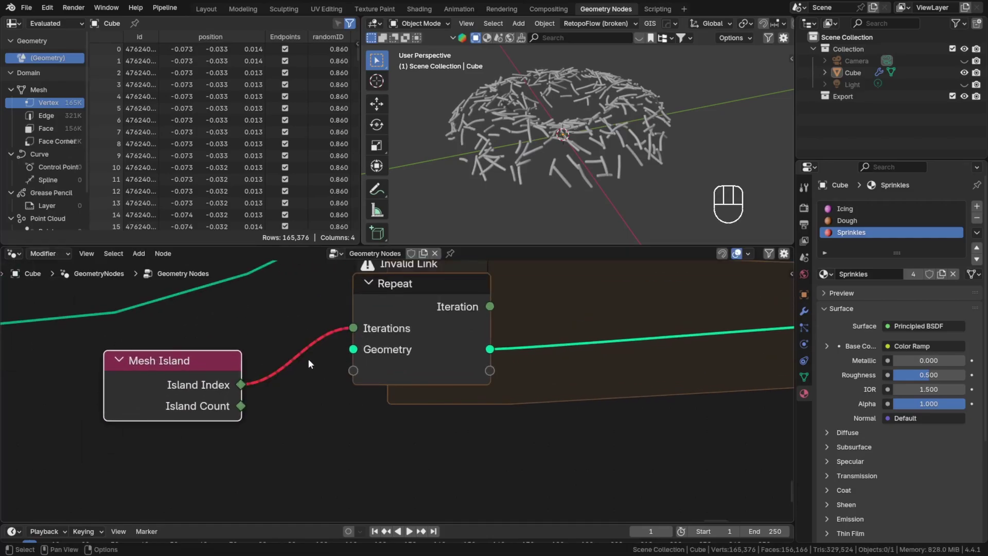
right_click_drag(317, 360, 298, 319, "ctrl")
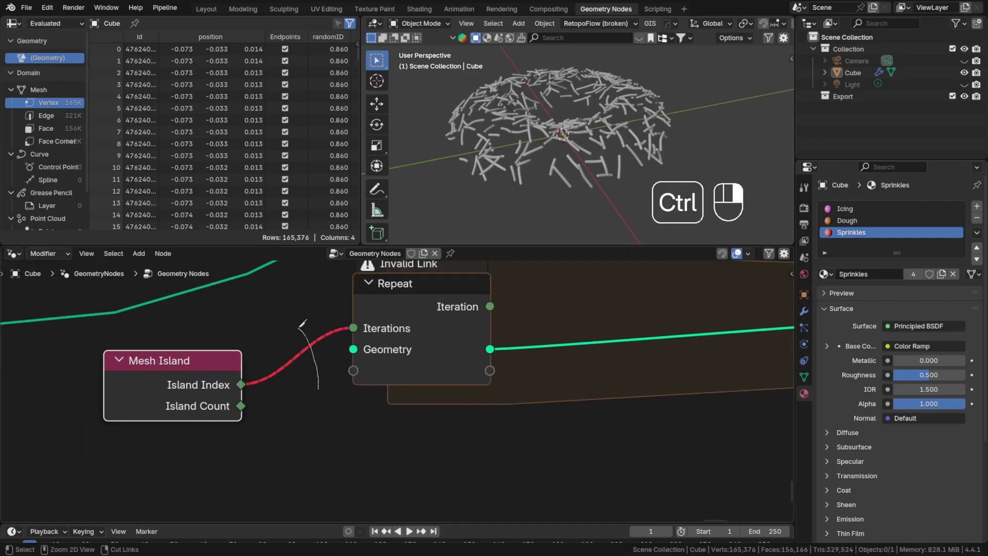
- Add an Attribute Statistic node with Mesh Island's Island Index as its Attribute, and line up the Mesh Island node with that input
scroll(277, 385, "down", 4)
middle_click_drag(299, 377, 271, 400)
left_click_drag(208, 406, 92, 456)
middle_click_drag(305, 448, 304, 401)
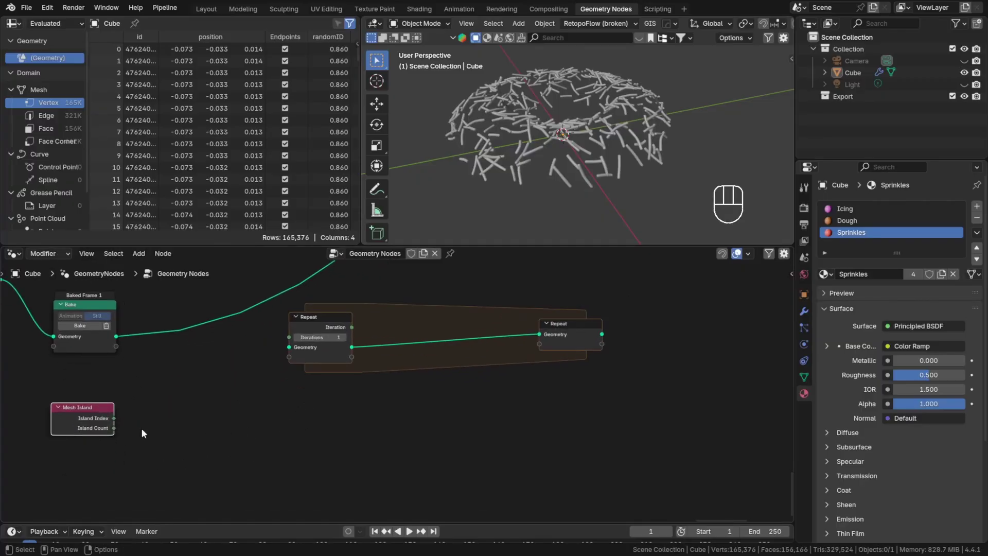
left_click_drag(112, 418, 149, 426)
type("stat")
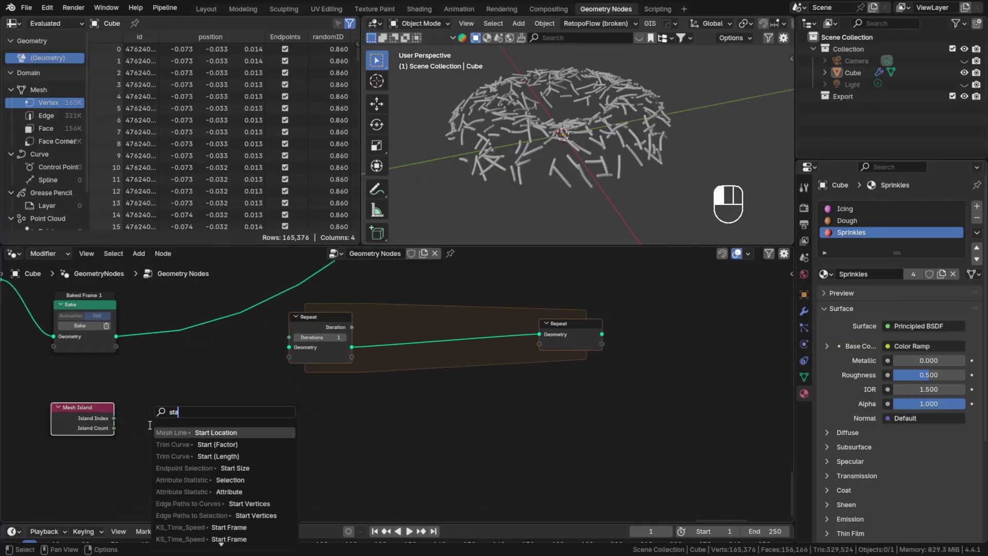
left_click(180, 444)
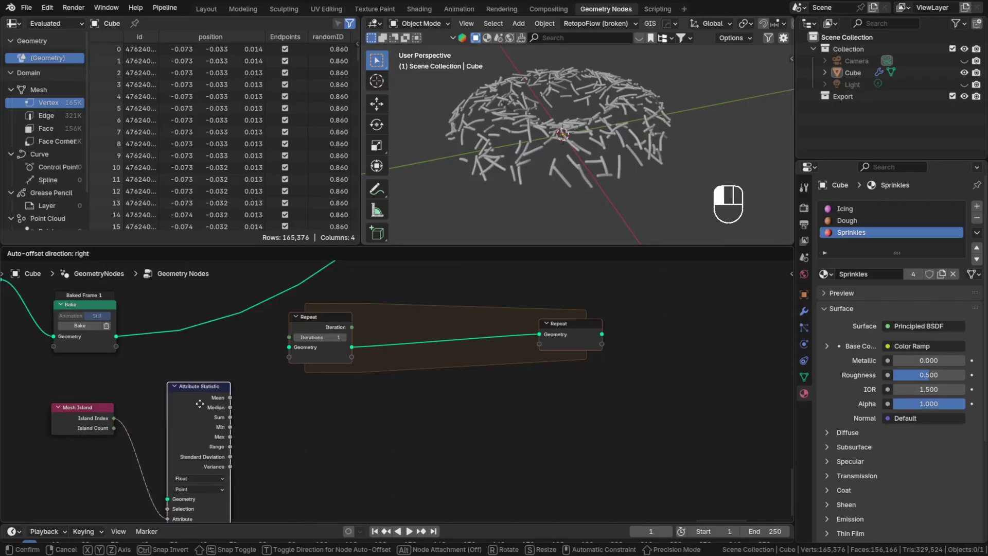
left_click(209, 377)
left_click_drag(96, 420, 104, 491)
scroll(197, 490, "up", 2)
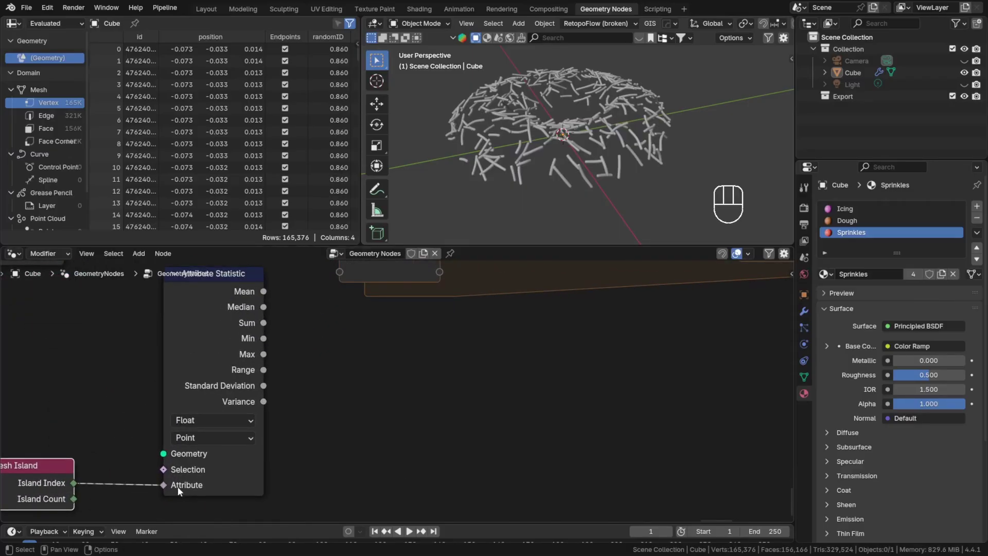
scroll(177, 486, "down", 2)
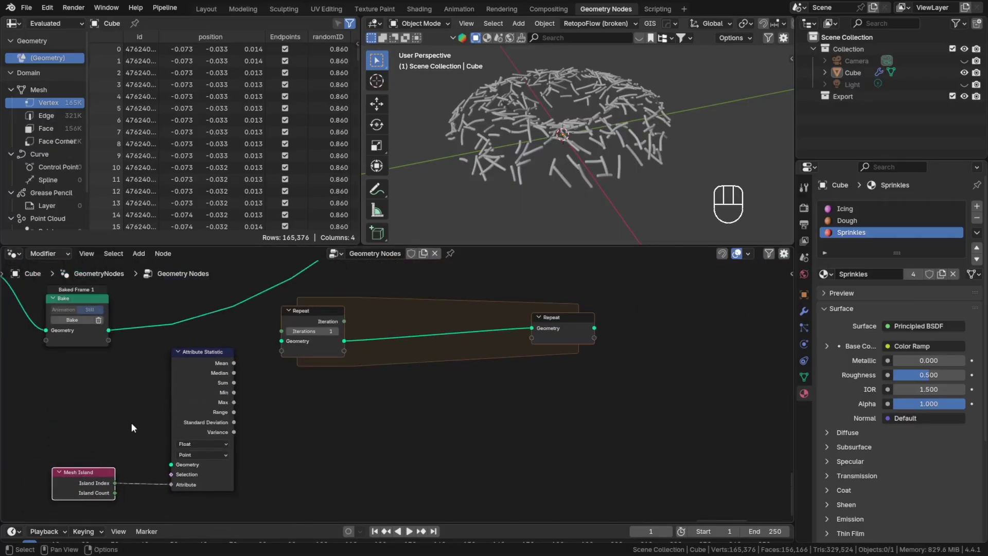
- Replace the Attribute Statistic's Attribute input with Mesh Island's Island Count and straighten the Mesh Island node's placement
left_click(106, 326)
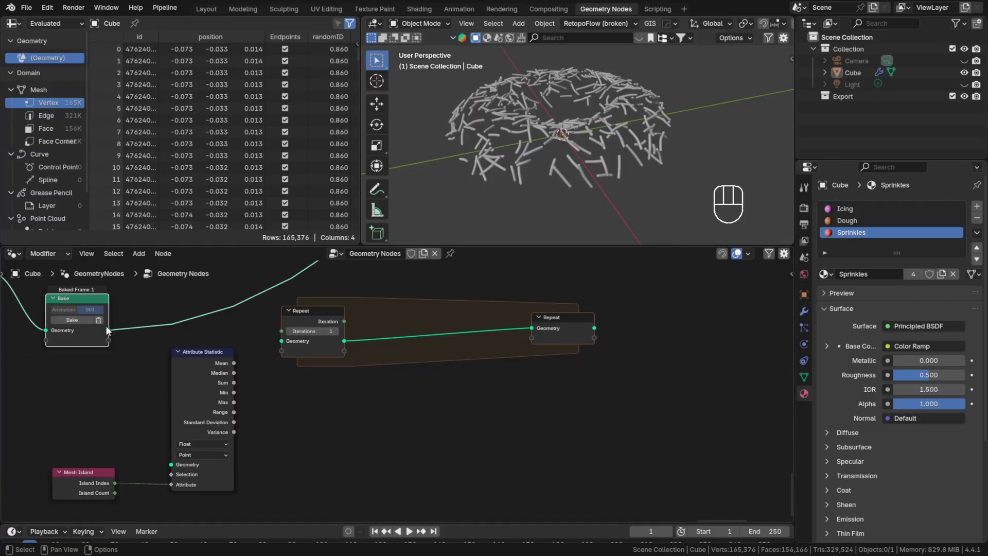
left_click_drag(114, 492, 164, 484)
scroll(123, 494, "up", 1)
scroll(268, 364, "up", 1)
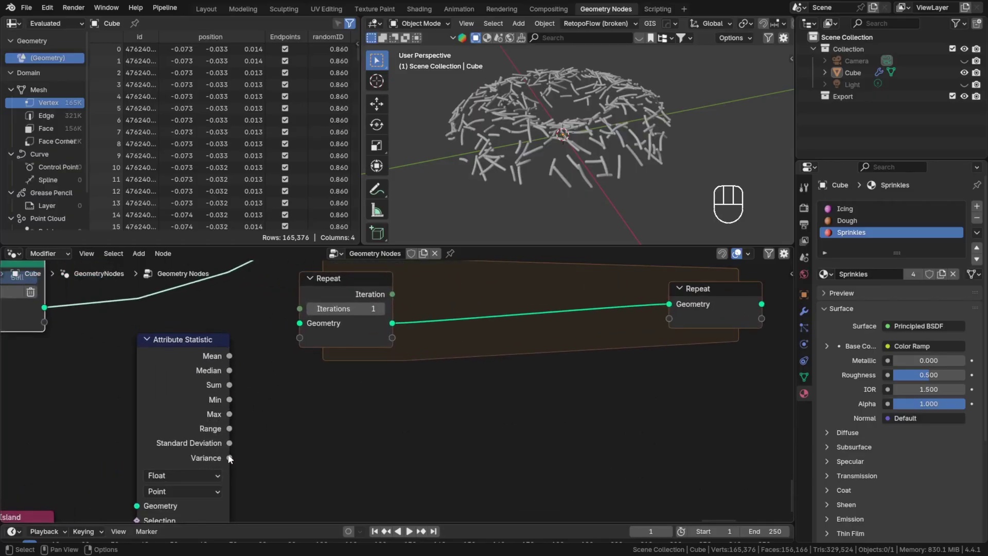
scroll(216, 437, "down", 2)
middle_click_drag(161, 422, 187, 397)
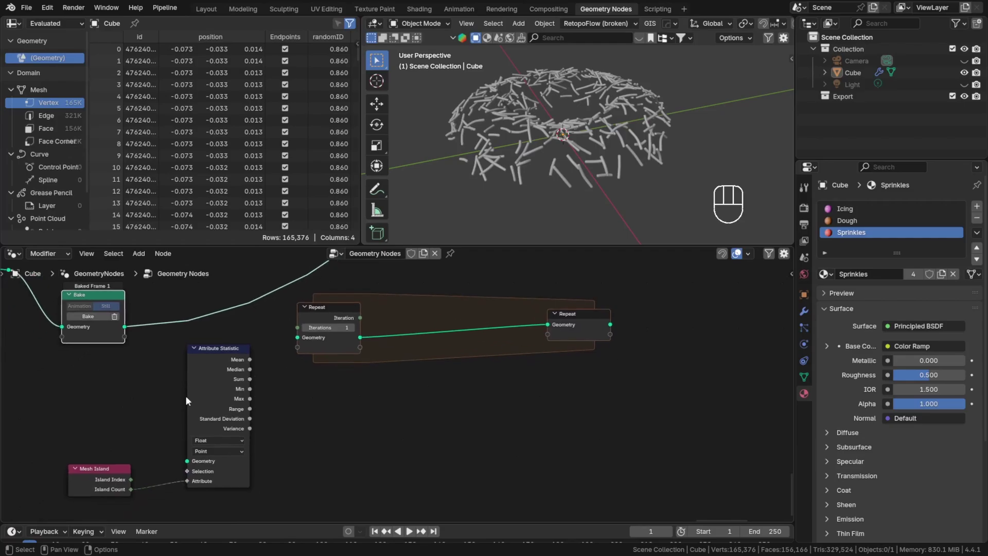
left_click_drag(107, 465, 112, 454)
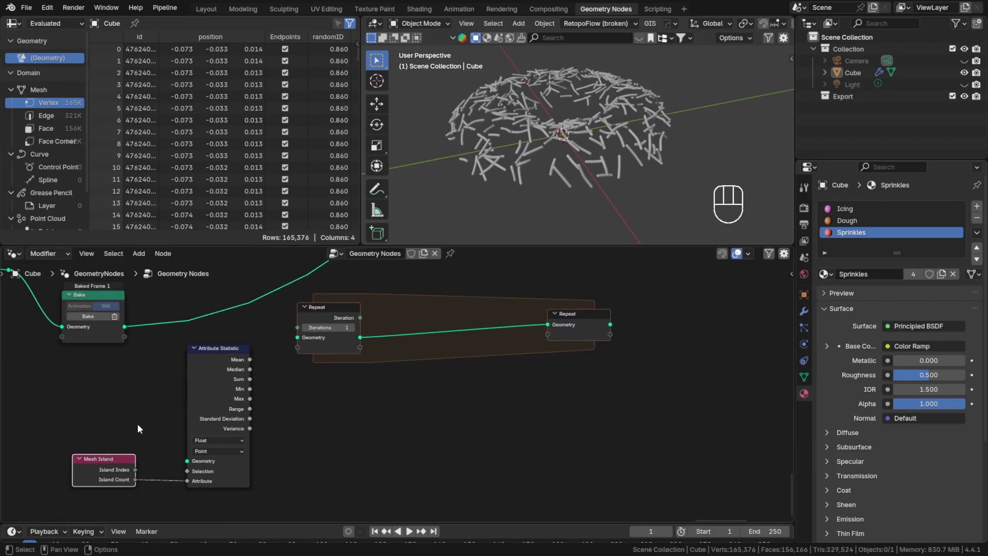
left_click(144, 418)
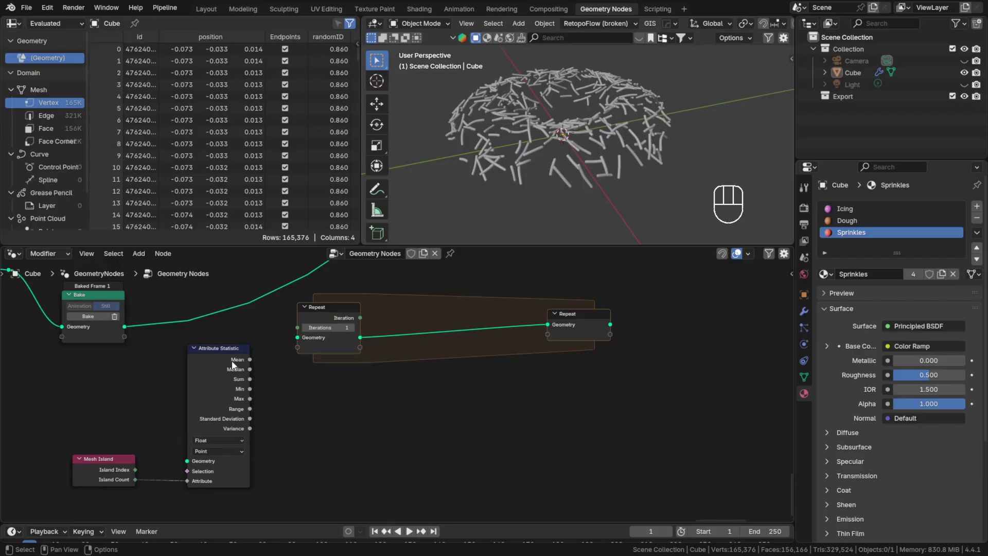
- Connect the Attribute Statistic's Max to the Repeat zone's Iterations, and the Bake node's geometry to the Attribute Statistic's Geometry
scroll(248, 390, "up", 1)
left_click_drag(251, 403, 307, 318)
left_click_drag(100, 318, 177, 474)
scroll(150, 471, "down", 2)
left_click_drag(95, 476, 95, 473)
left_click(249, 453)
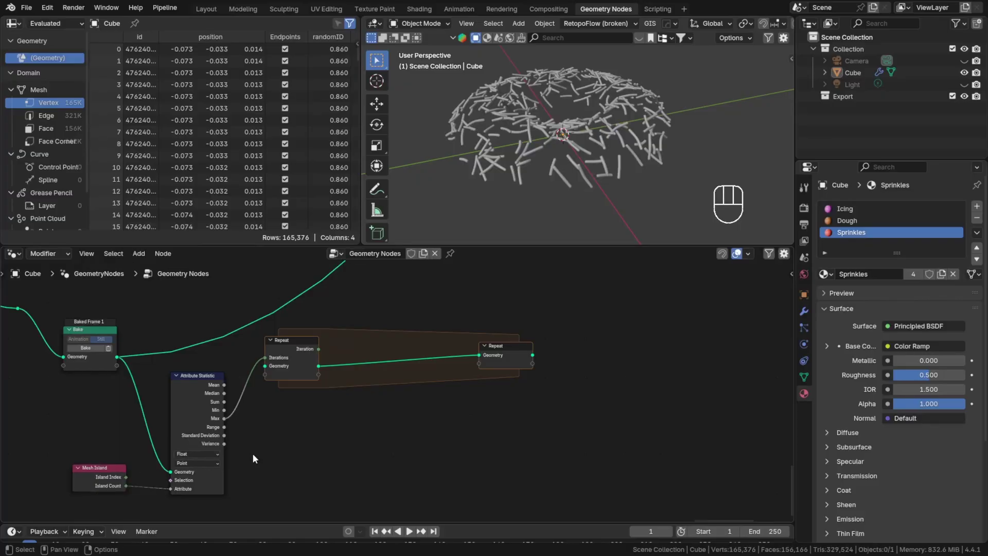
- Widen the Repeat zone slightly by moving its output node away from its input node
middle_click_drag(348, 415, 330, 415)
left_click_drag(493, 348, 532, 346)
middle_click_drag(338, 424, 324, 423)
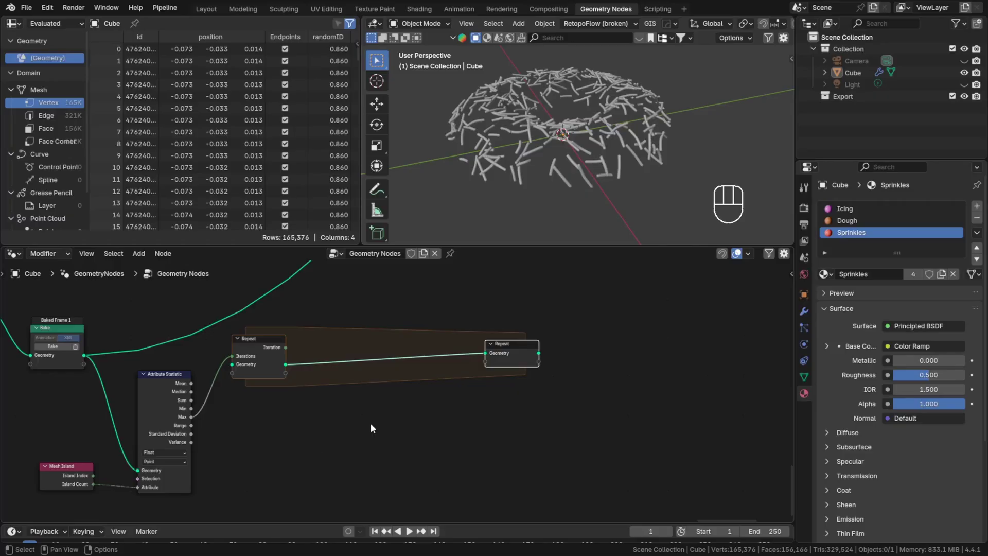
- Preview the Repeat zone's output with a Viewer node, and delete that Viewer node
scroll(463, 389, "down", 4)
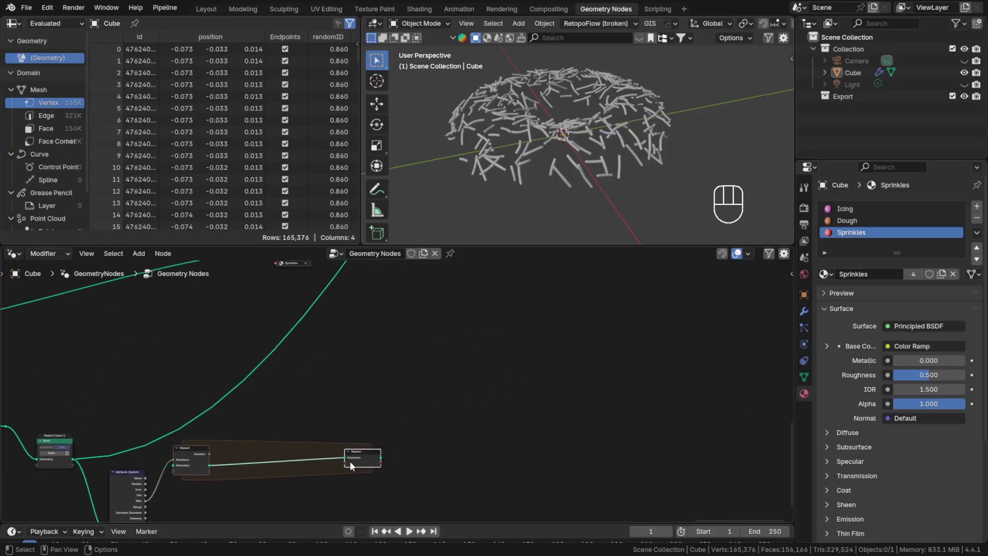
left_click_drag(367, 458, 384, 343)
middle_click_drag(361, 494, 354, 429)
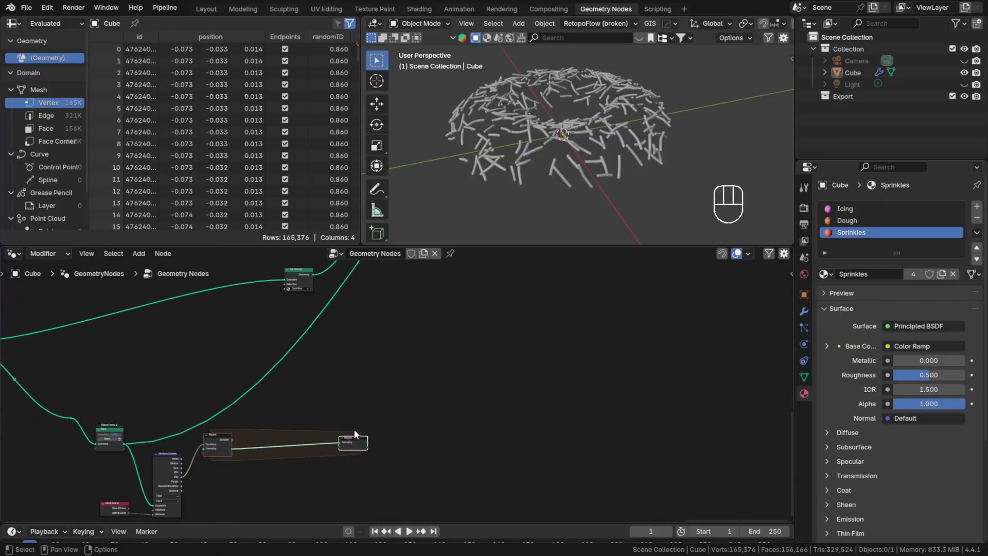
left_click(353, 443, "ctrl+shift")
scroll(378, 459, "up", 3)
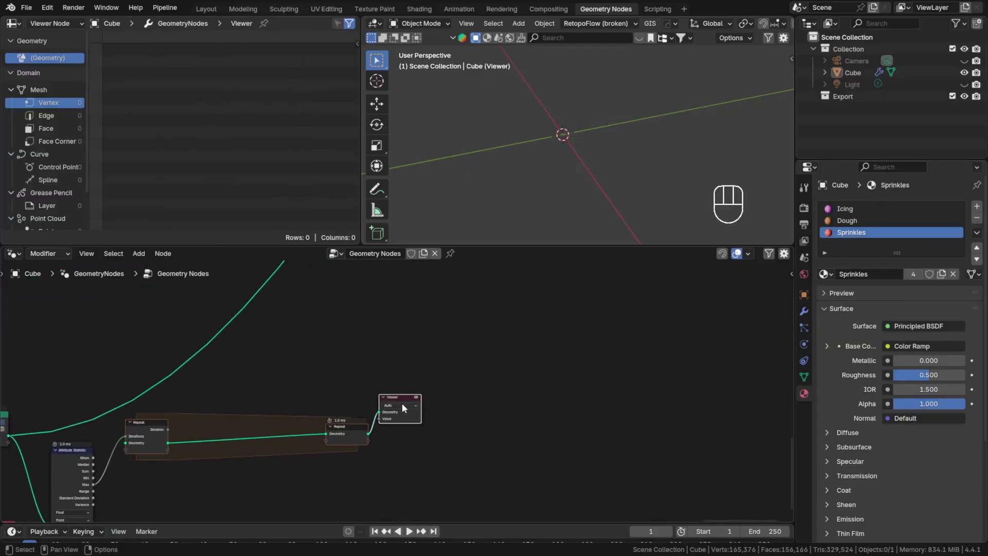
key("x")
- Connect the Repeat zone's output node to the node tree's final output in place of the Bake node, and save the file
left_click(362, 430, "alt+shift")
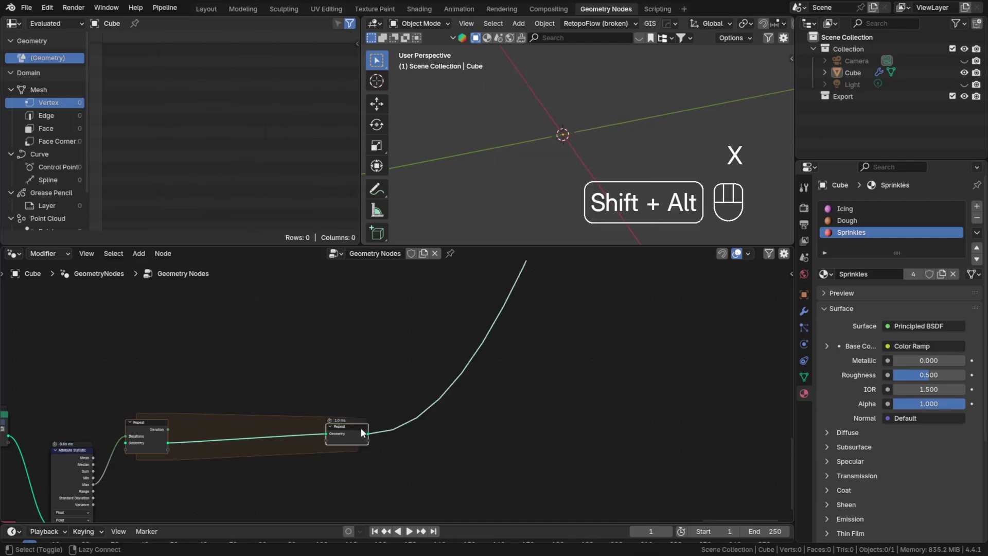
middle_click_drag(325, 465, 368, 429)
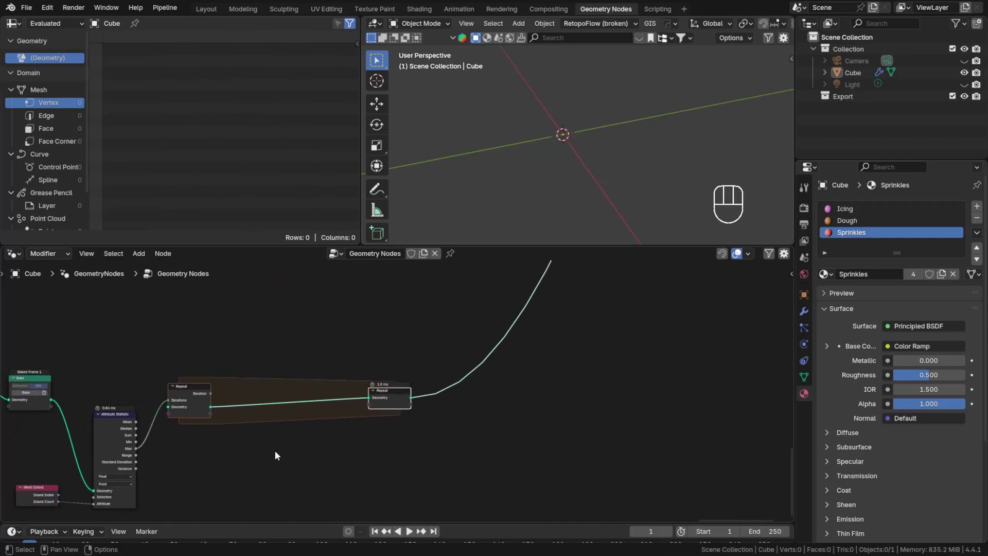
scroll(276, 455, "up", 1)
key("ctrl+s")
- Move the Repeat output node farther out to make more room inside the zone
middle_click_drag(129, 418, 355, 401)
scroll(355, 401, "down", 1)
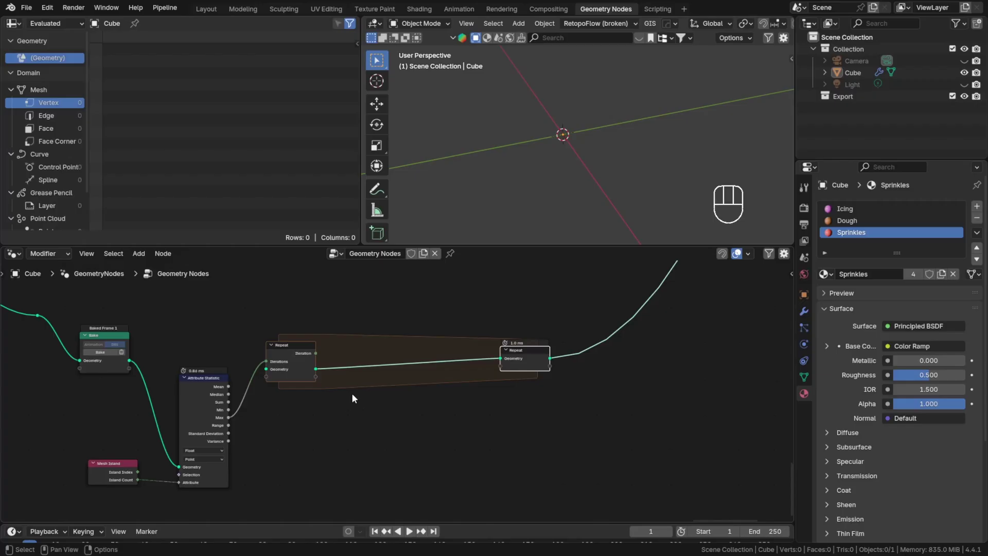
scroll(351, 392, "down", 2)
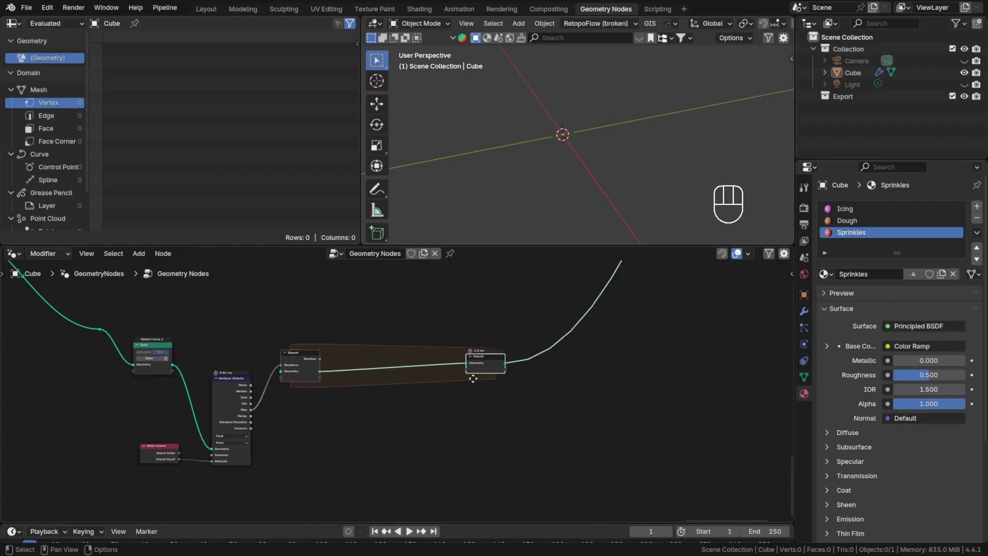
left_click_drag(468, 368, 558, 374)
left_click(502, 414)
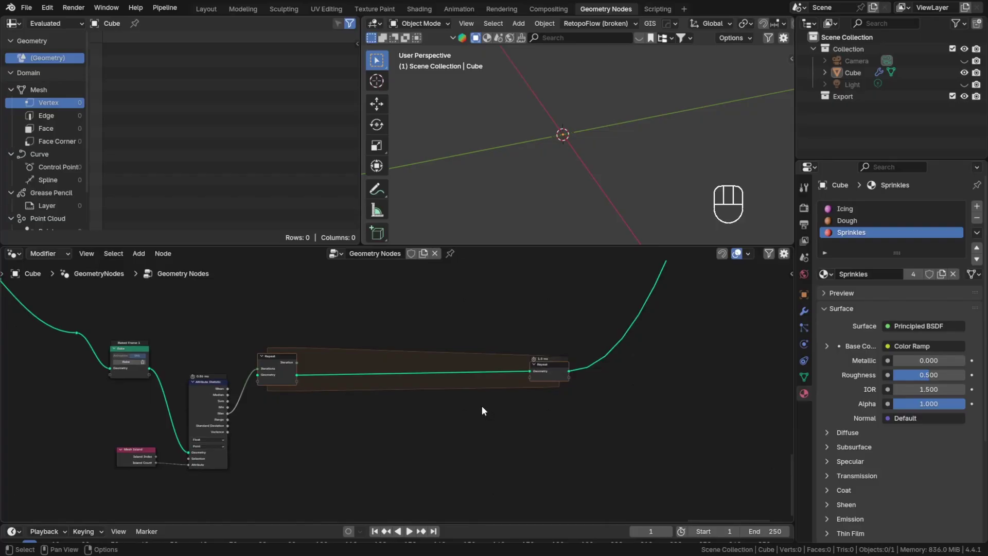
- Add a Delete Geometry node below the Repeat zone and feed the Bake node's geometry into its Geometry input
scroll(391, 401, "up", 1)
key("shift+a")
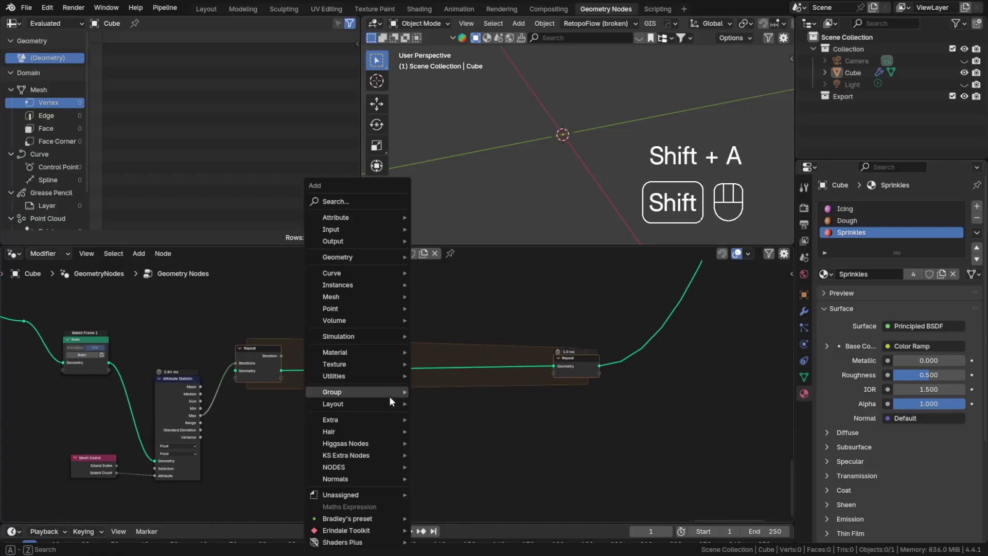
left_click(378, 201)
type("del")
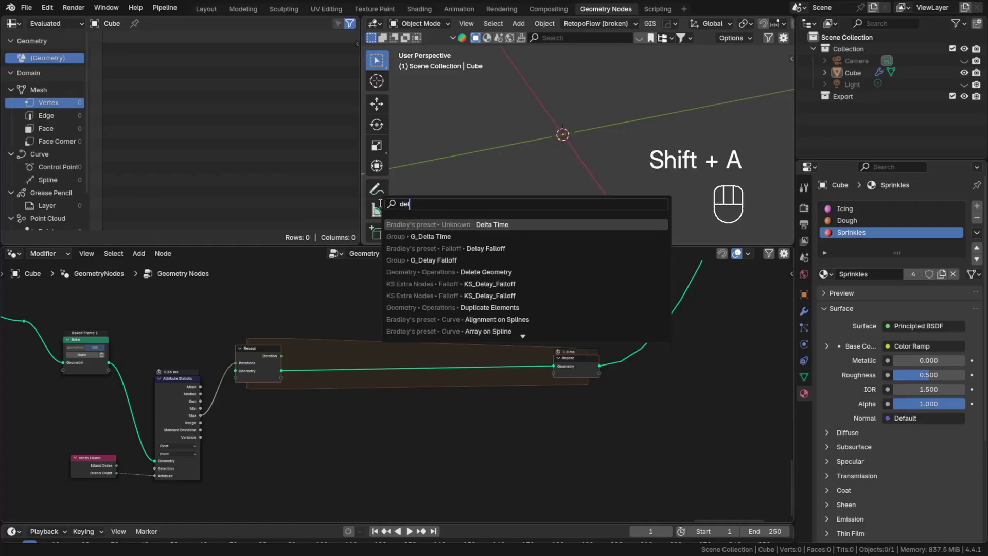
type("ete g")
key("Return")
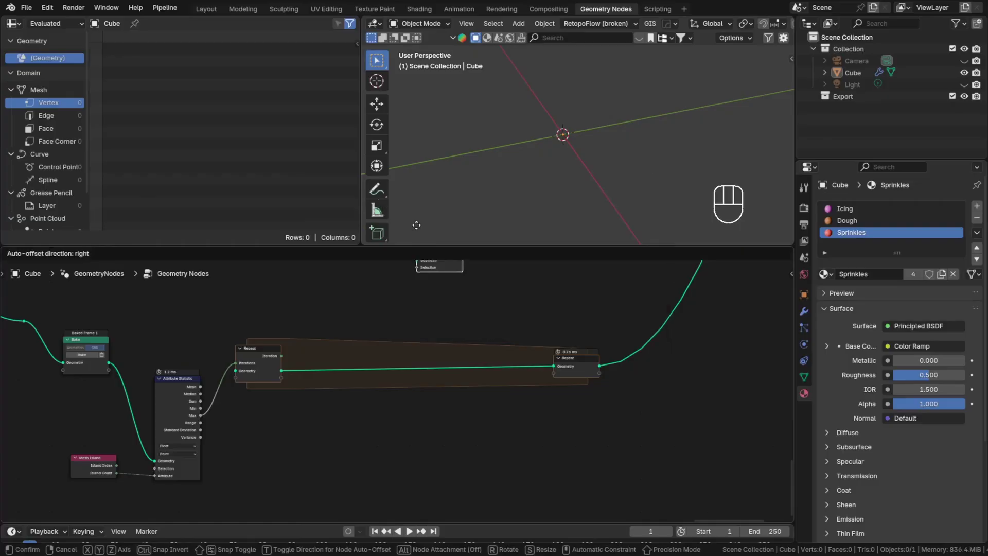
left_click(334, 416)
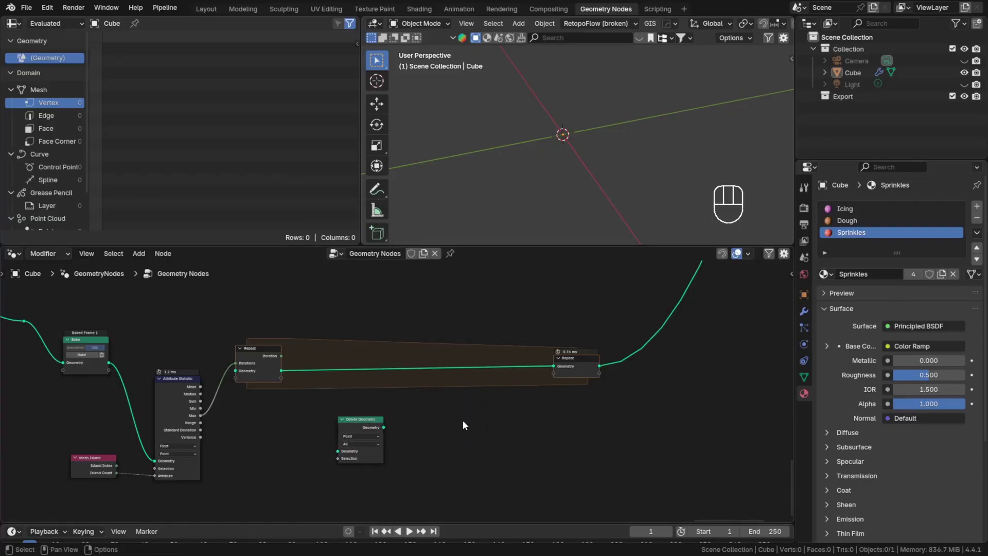
left_click_drag(108, 363, 338, 451)
scroll(339, 477, "up", 3)
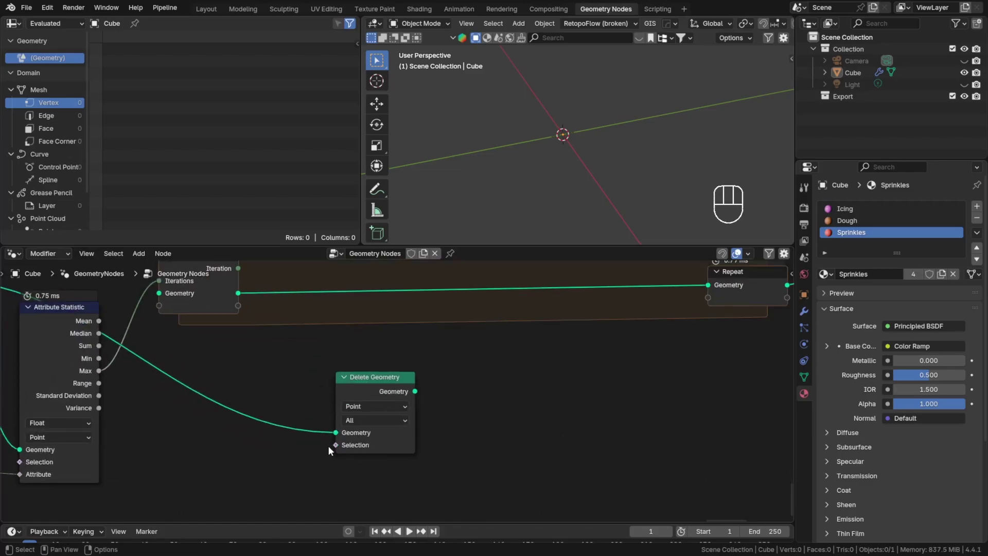
- Move the Mesh Island node down, clear of the Attribute Statistic node's lower edge
scroll(328, 446, "down", 3)
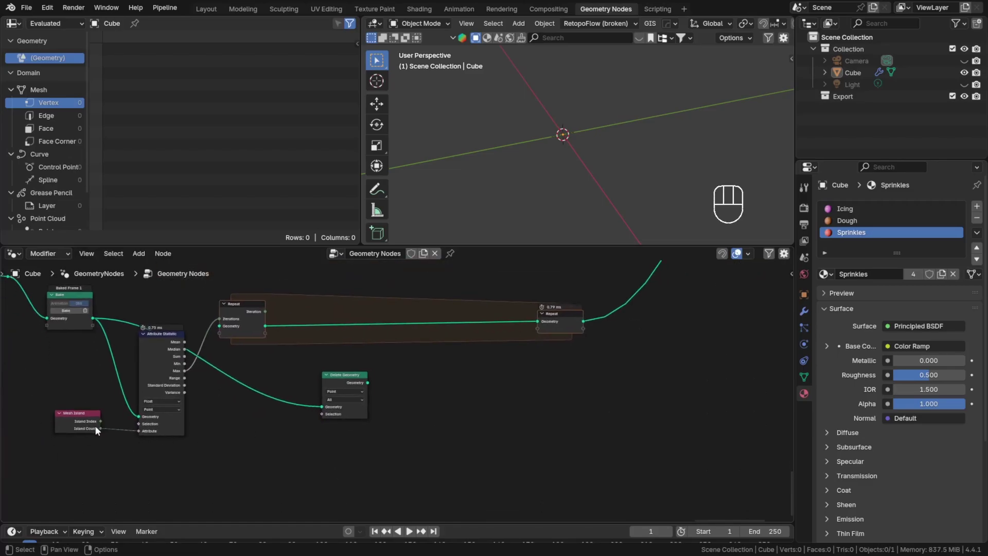
left_click(95, 427)
scroll(111, 447, "up", 2)
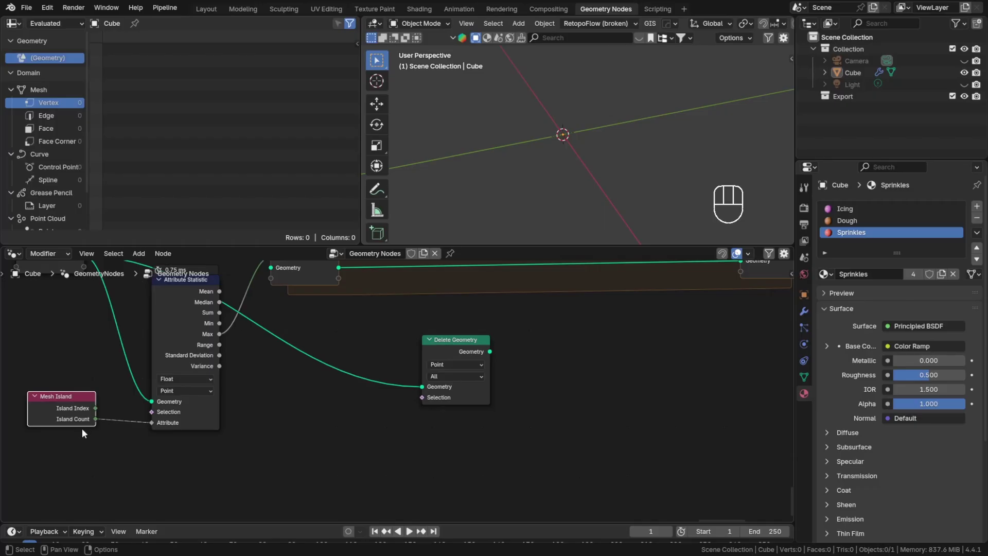
scroll(70, 426, "up", 2)
middle_click_drag(70, 425, 246, 424)
scroll(246, 424, "up", 2)
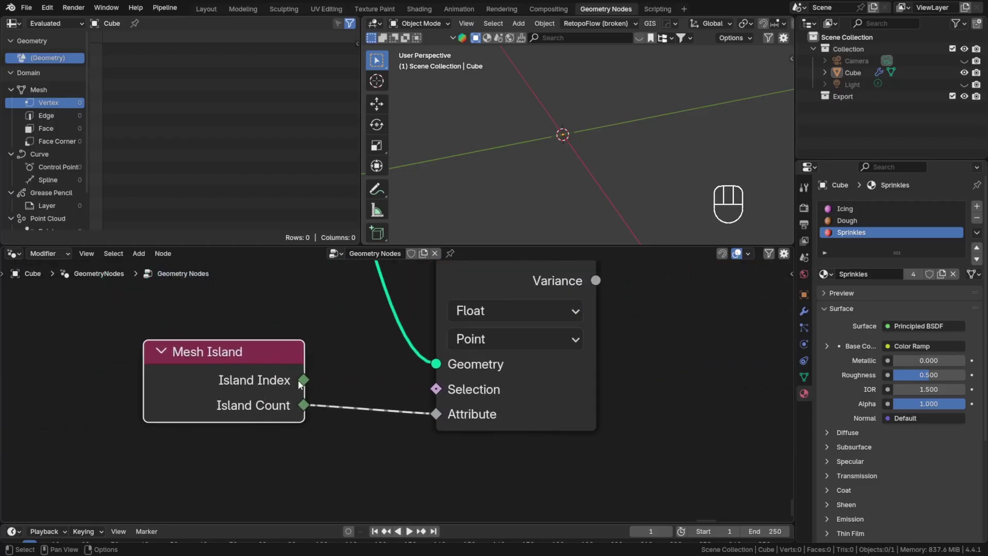
left_click_drag(252, 373, 225, 465)
middle_click_drag(356, 461, 234, 444)
- Add a reroute fed by the Mesh Island node's Island Index and place it beyond and below the Attribute Statistic node
left_click_drag(170, 440, 425, 442)
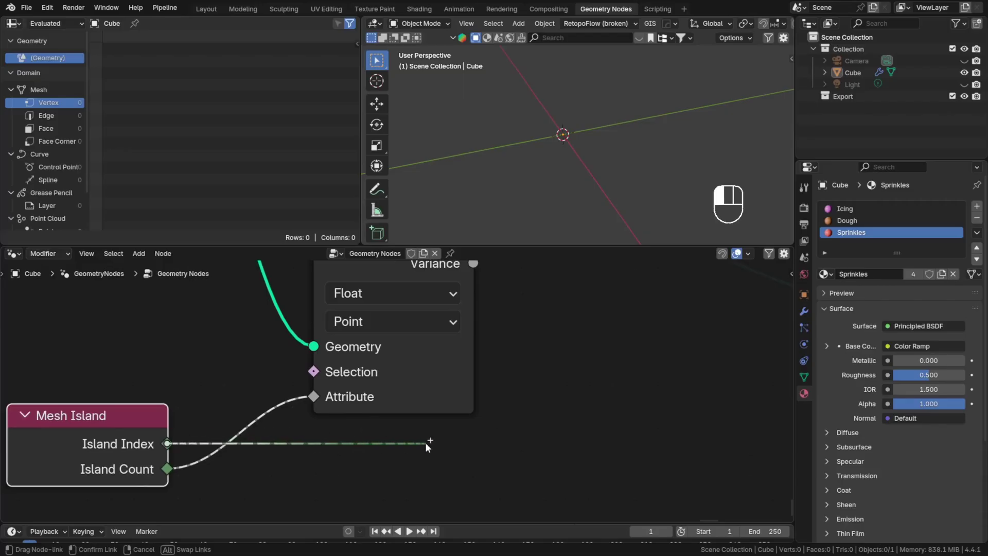
type("rer")
left_click(449, 433)
scroll(449, 436, "down", 4)
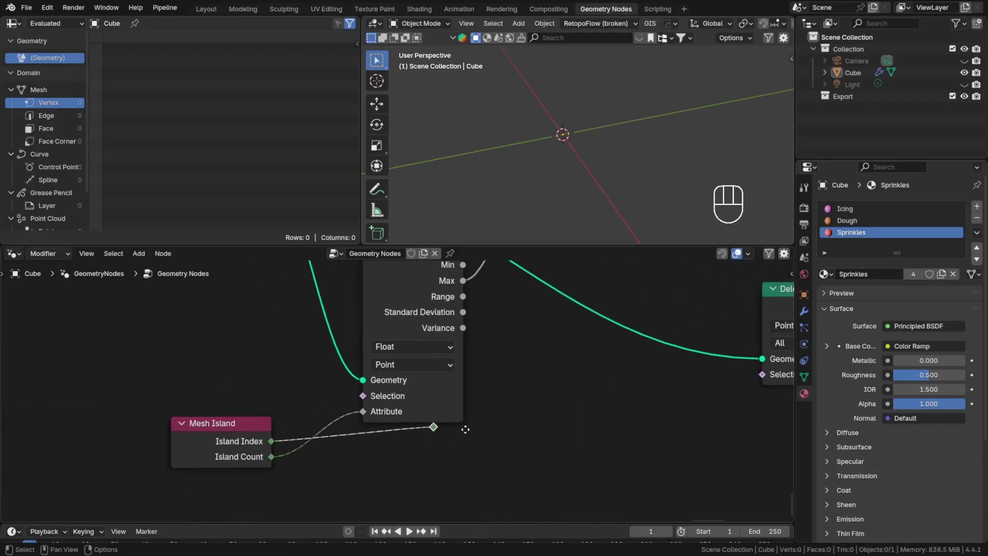
key("g")
left_click(453, 449)
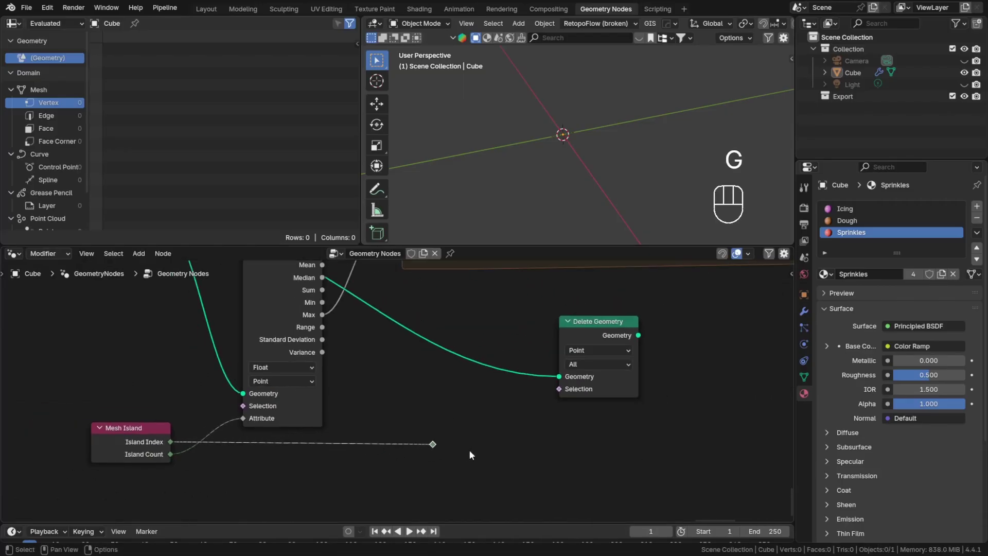
left_click(505, 453)
- Add an integer Equal node that compares the Repeat zone's Iteration with the rerouted Island Index
middle_click_drag(507, 446, 370, 457)
scroll(370, 454, "down", 1)
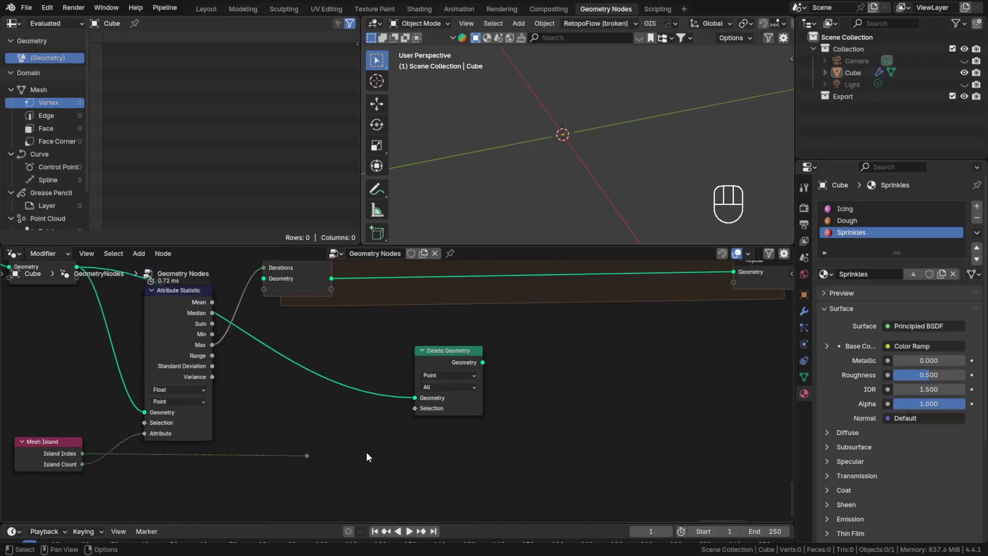
scroll(366, 452, "up", 1)
middle_click_drag(359, 448, 334, 446)
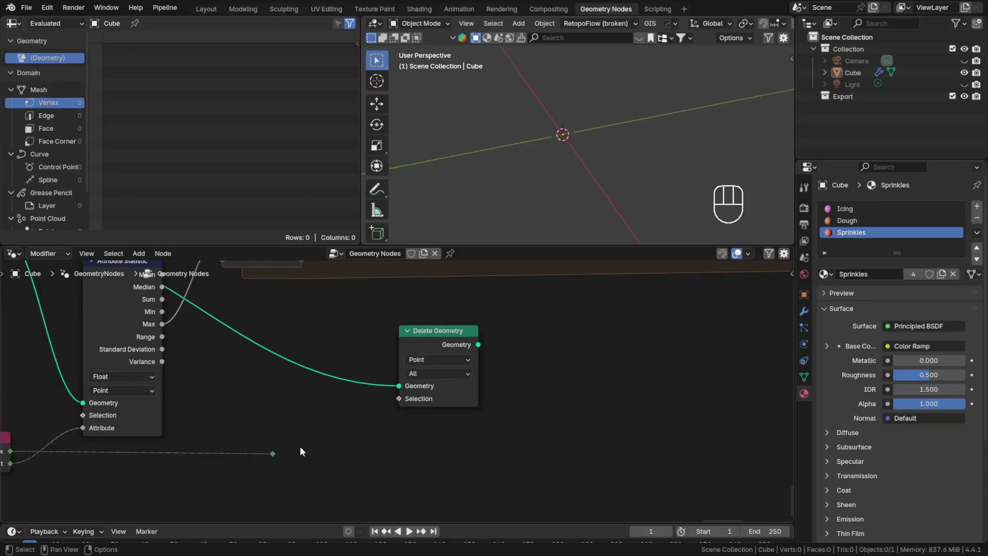
scroll(301, 450, "down", 2)
middle_click_drag(320, 305, 283, 388)
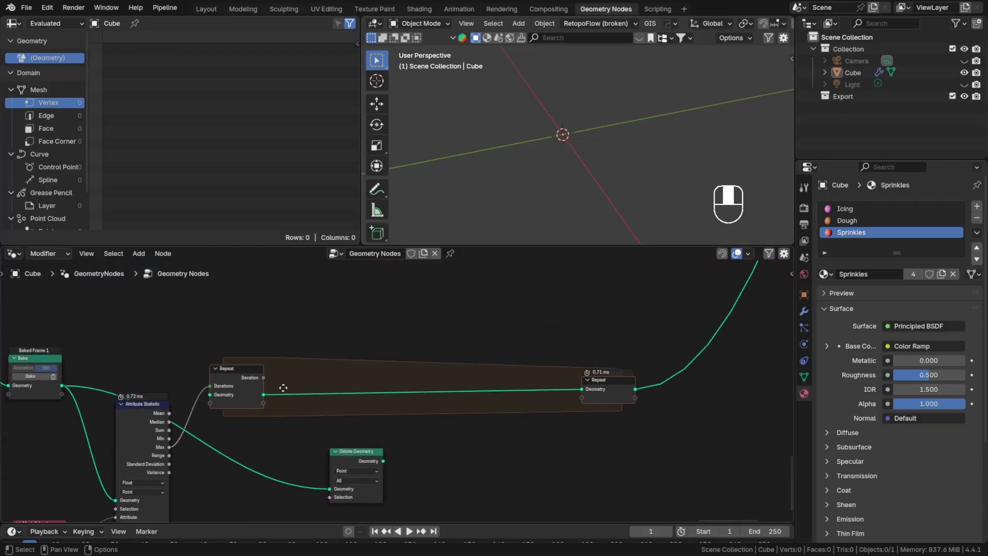
scroll(278, 381, "up", 5)
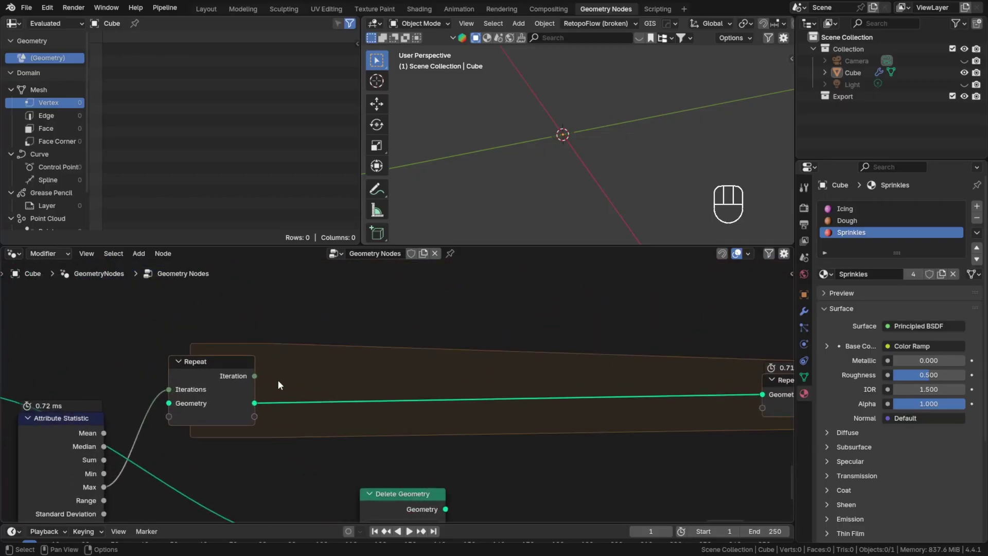
scroll(278, 380, "down", 5)
middle_click_drag(283, 421, 260, 350)
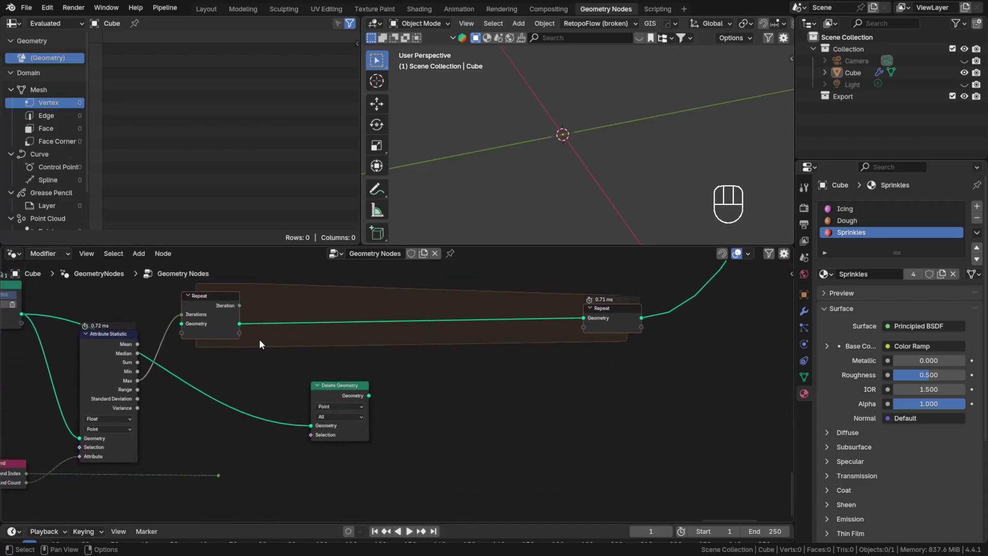
left_click_drag(239, 305, 257, 376)
type("equ")
key("Return")
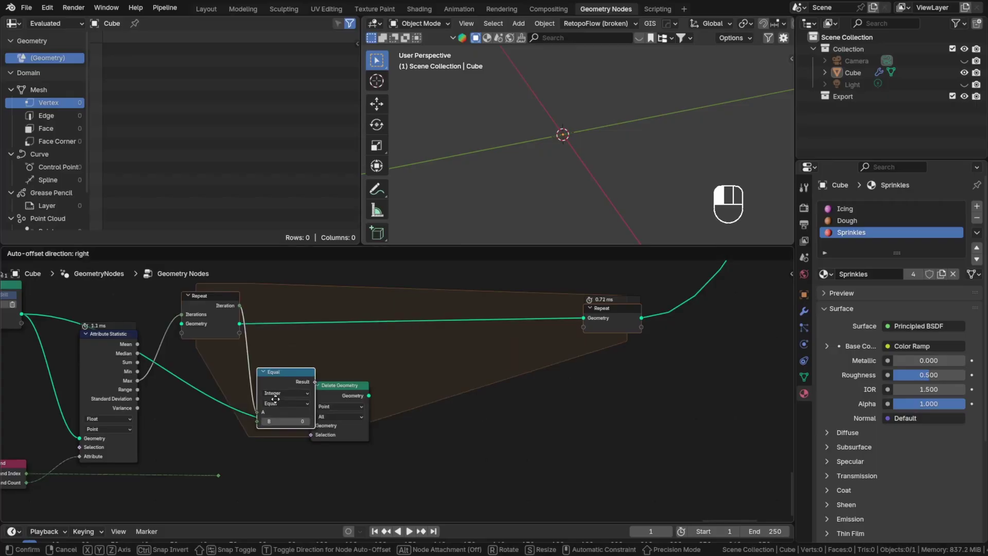
left_click(273, 389)
left_click_drag(218, 475, 260, 406)
- Feed the Equal result into the Delete Geometry node's Selection and move Delete Geometry farther away to leave a gap
left_click_drag(349, 394, 400, 393)
left_click_drag(317, 364, 363, 434)
scroll(438, 460, "up", 1)
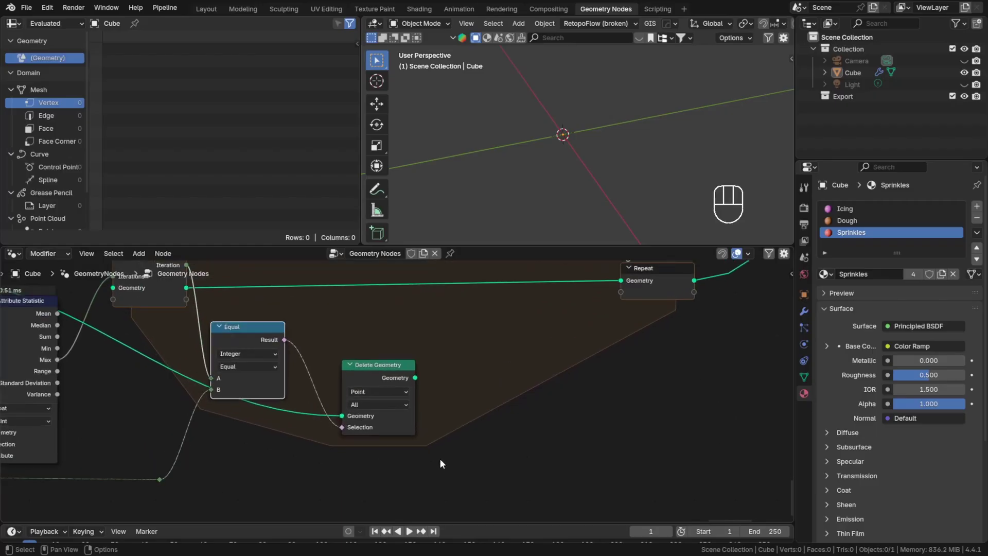
left_click_drag(393, 377, 422, 378)
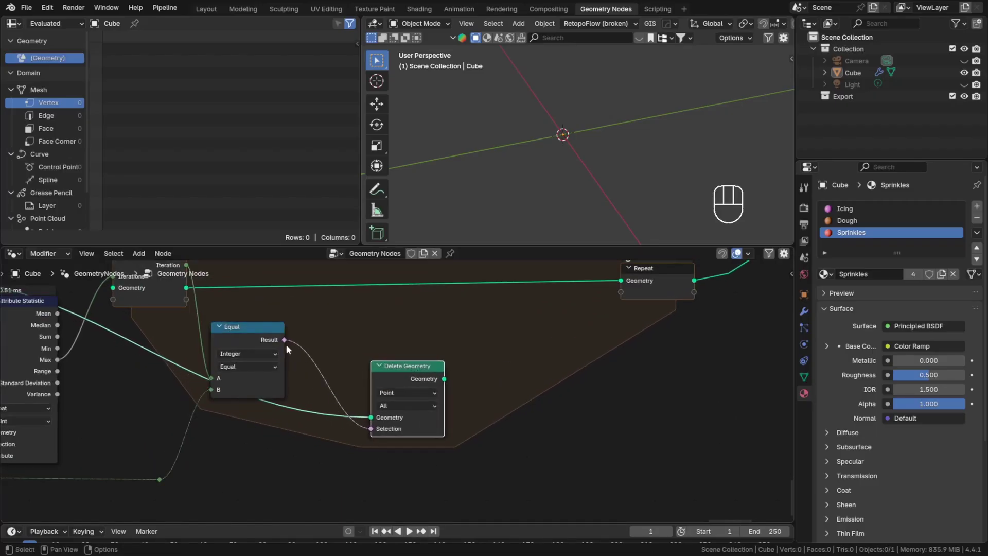
- Insert a Boolean Not node between Equal and Delete Geometry, and connect Delete Geometry's output to the Repeat output node's Geometry
left_click_drag(285, 340, 345, 364)
type("n")
left_click(327, 384)
left_click(322, 373)
scroll(354, 445, "down", 1)
left_click_drag(448, 392, 565, 313)
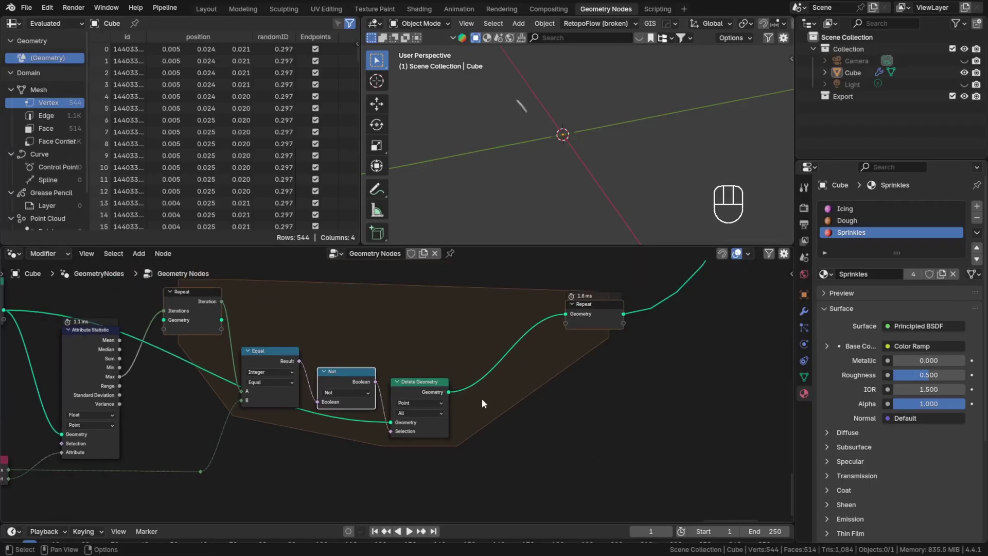
- Examine the isolated sprinkle in the viewport and the nodes that set the iteration count and the island comparison
left_click(523, 110)
middle_click_drag(523, 110, 500, 155)
scroll(210, 374, "up", 1)
middle_click_drag(212, 374, 389, 406)
scroll(380, 400, "up", 1)
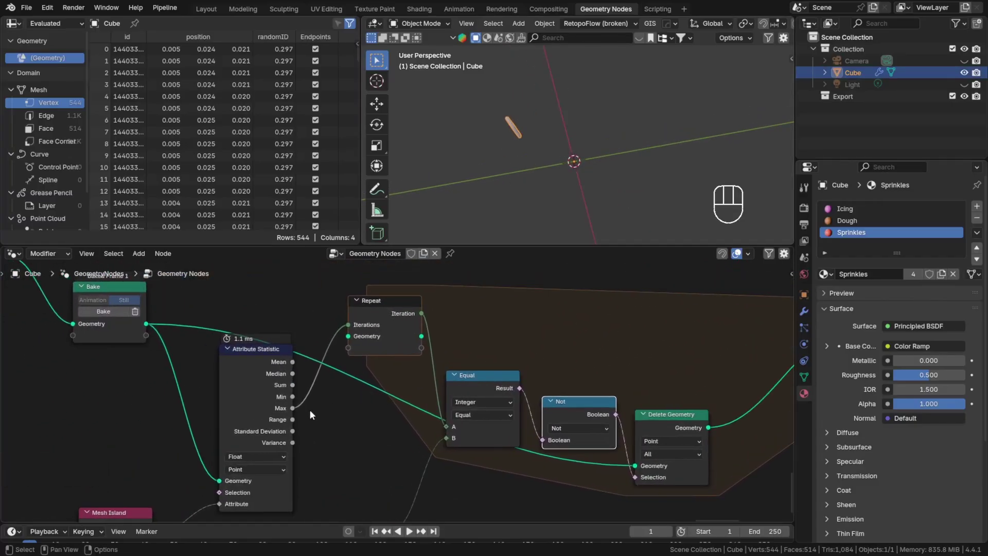
scroll(291, 408, "down", 1)
mouse_move(292, 408)
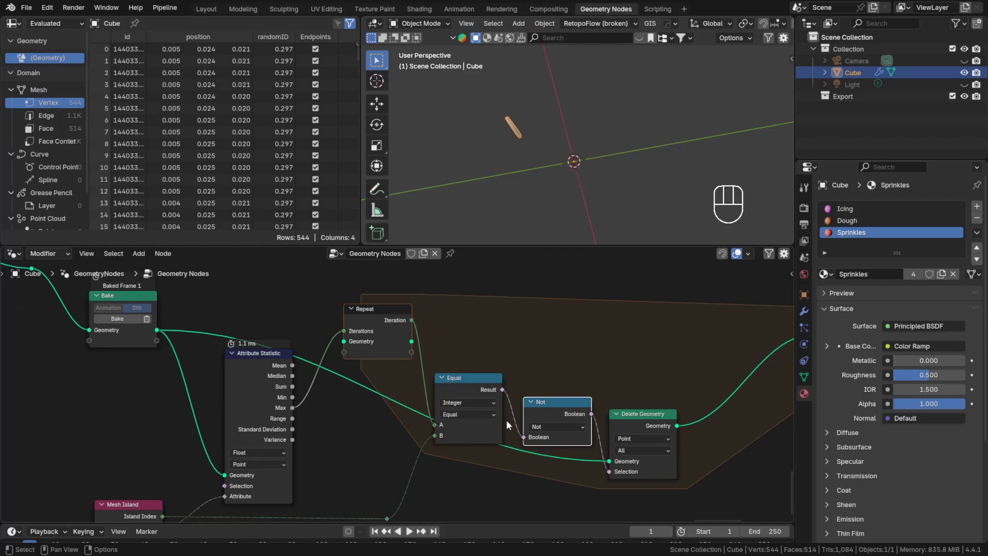
middle_click_drag(508, 419, 310, 367)
middle_click_drag(508, 362, 350, 423)
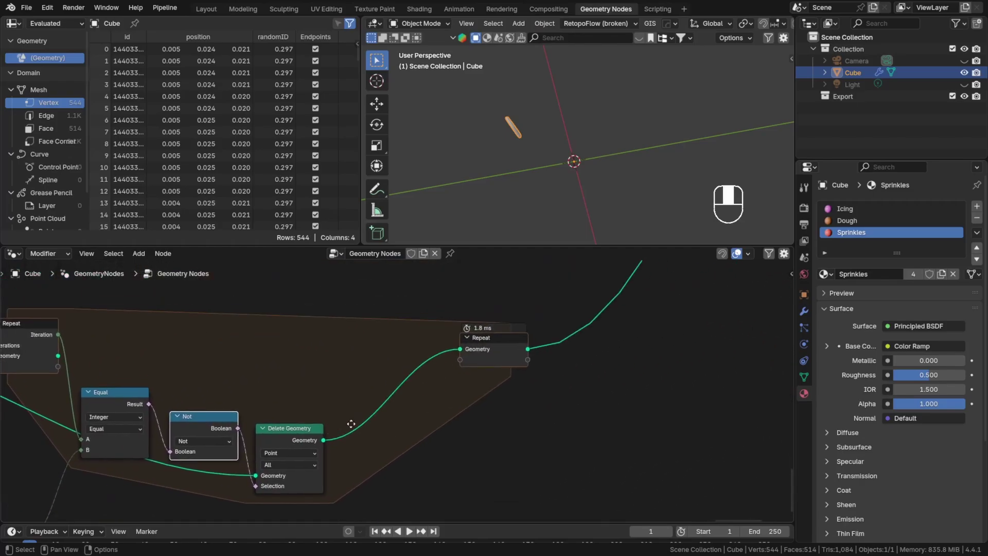
- Move the Repeat output node outward and insert a Join Geometry node before it, combining Delete Geometry's result with the zone's incoming geometry
scroll(350, 423, "down", 2)
left_click_drag(455, 380, 495, 374)
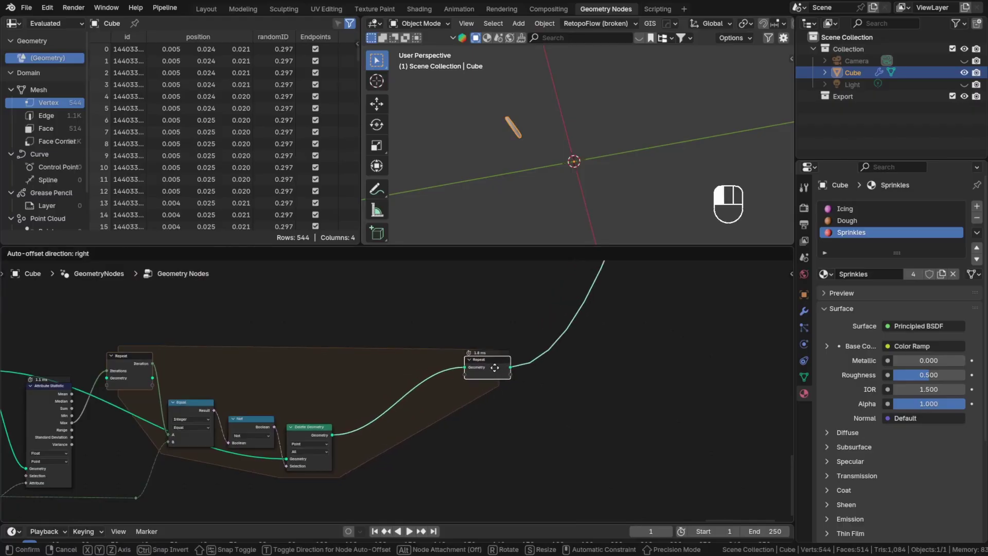
scroll(401, 417, "up", 1)
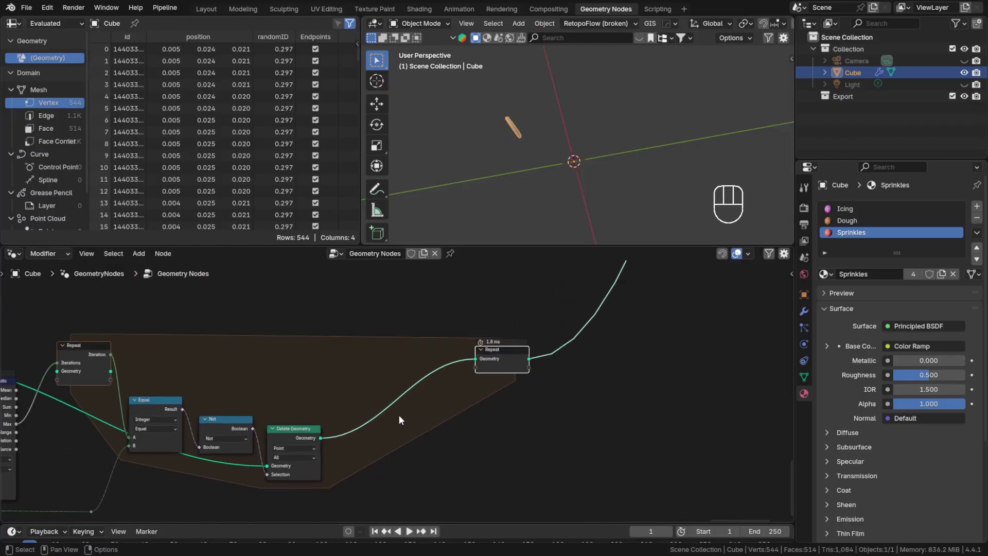
key("shift+a")
left_click(340, 202)
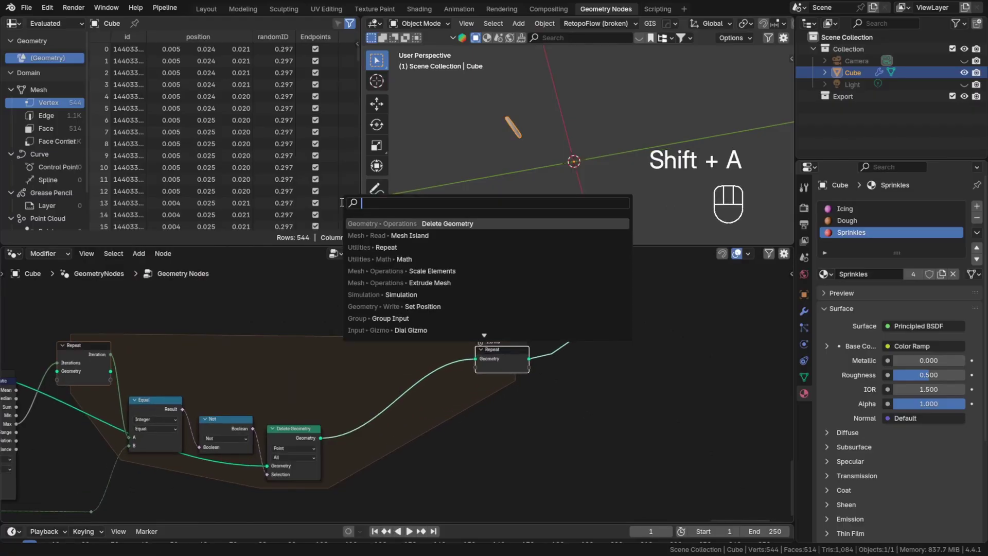
type("jo")
key("Return")
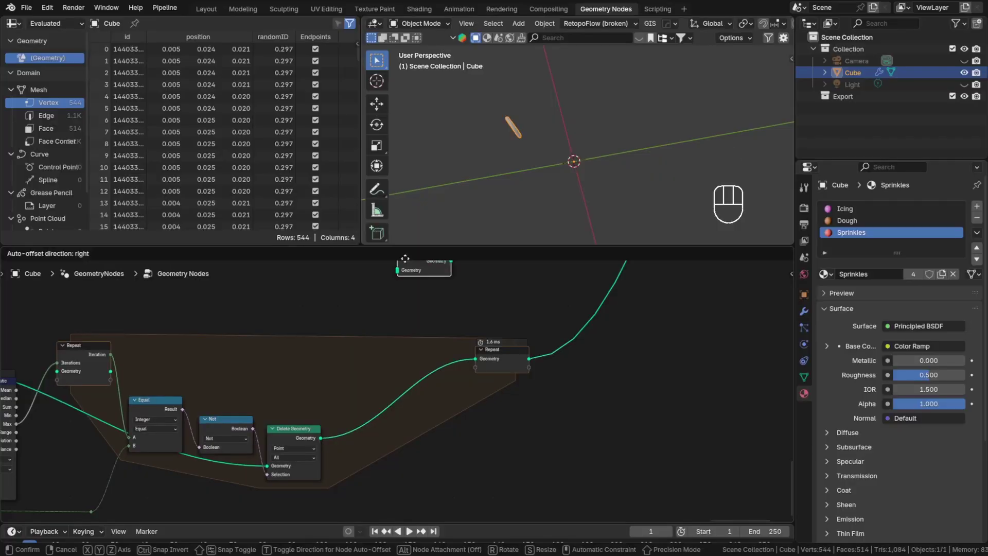
left_click(396, 369)
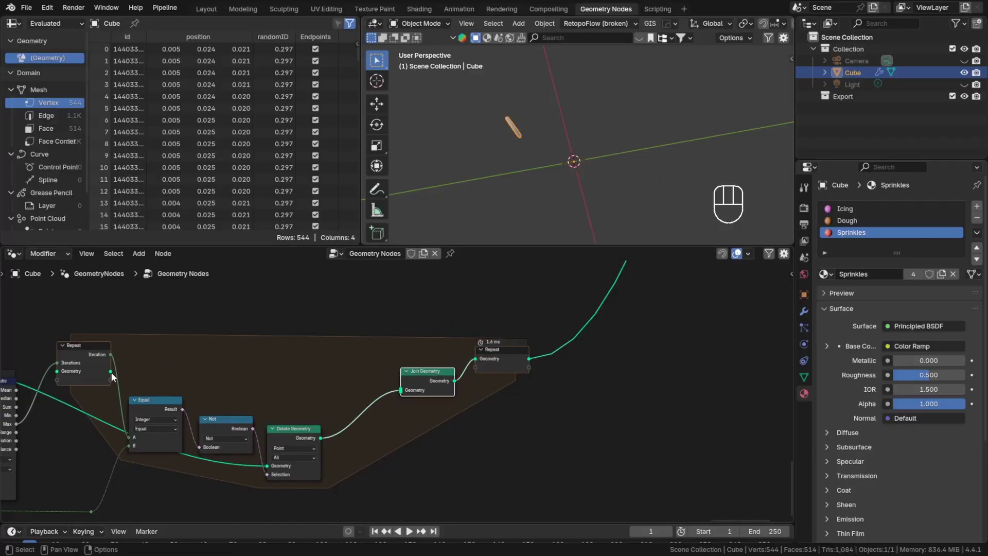
left_click_drag(111, 372, 364, 442)
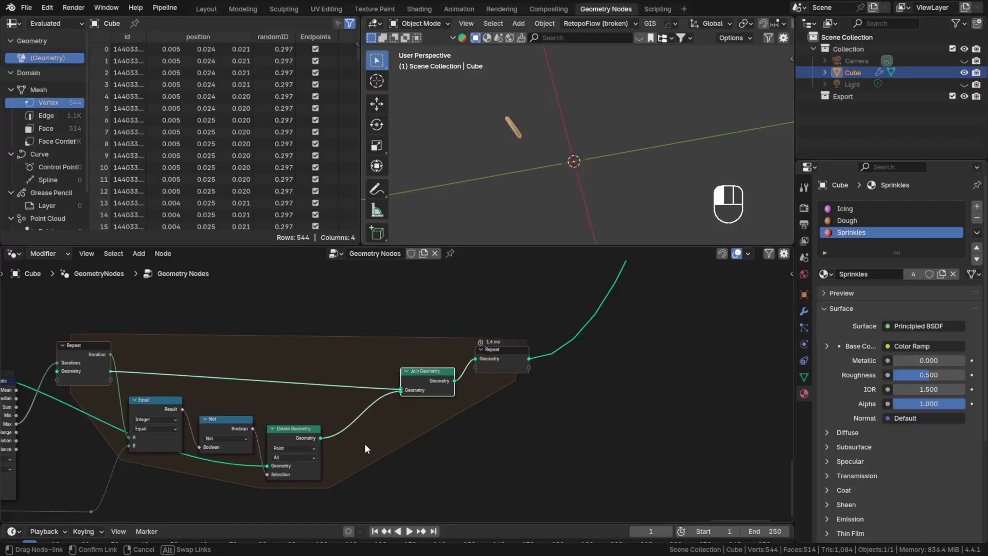
- Inspect the joined sprinkles from a lower angle, and shift the Join Geometry node slightly up inside the Repeat zone
scroll(361, 440, "down", 3)
scroll(578, 178, "down", 4)
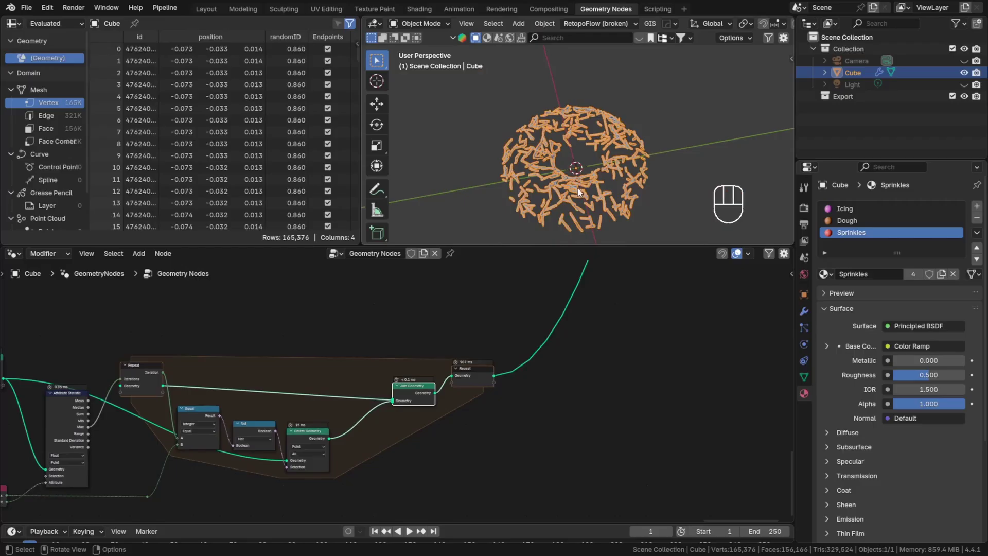
middle_click_drag(579, 189, 599, 171)
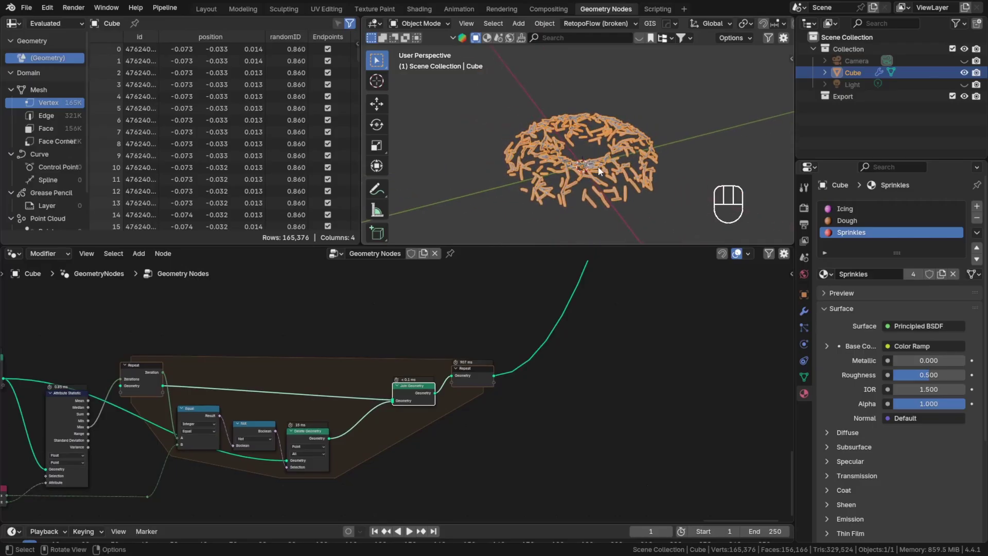
scroll(599, 170, "up", 2)
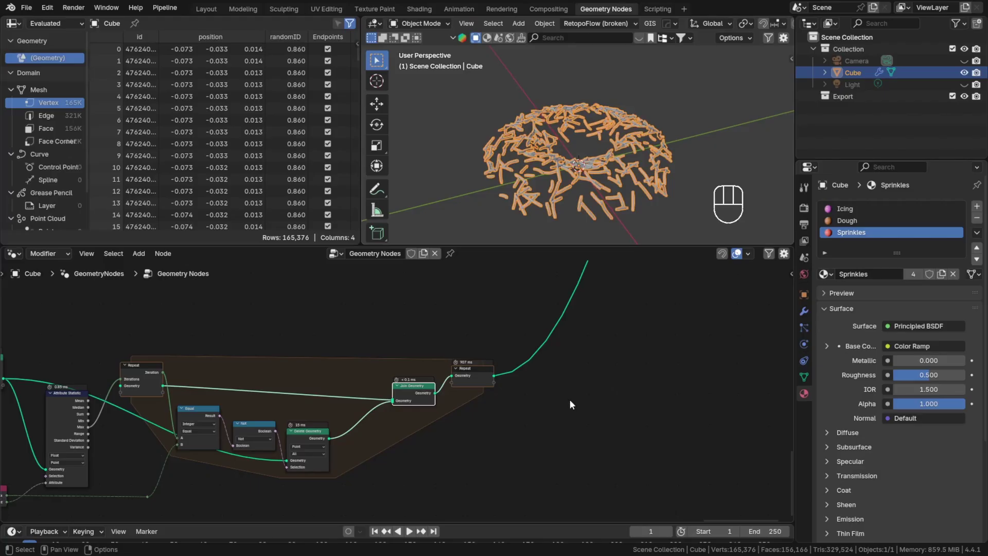
middle_click_drag(569, 399, 591, 388)
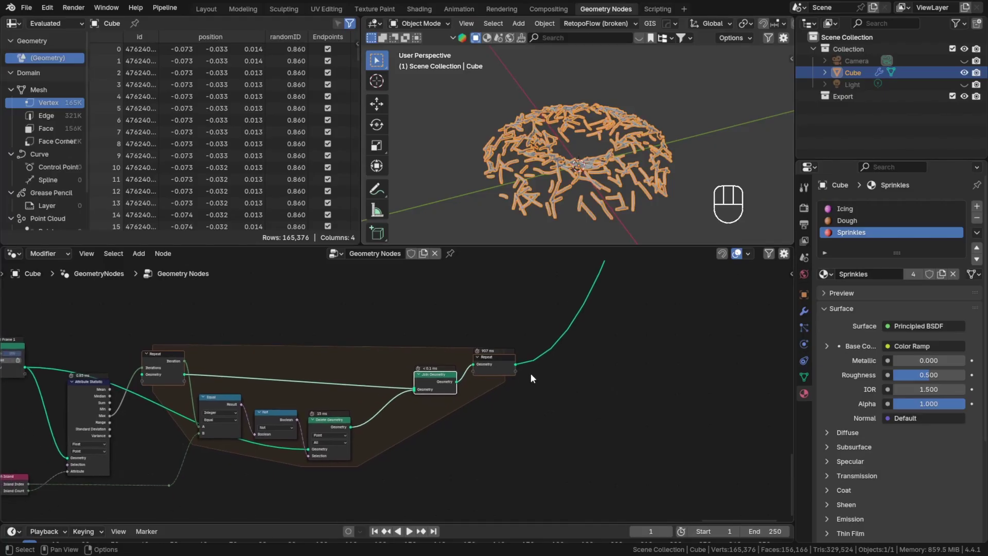
scroll(368, 430, "up", 3)
middle_click_drag(369, 430, 424, 407)
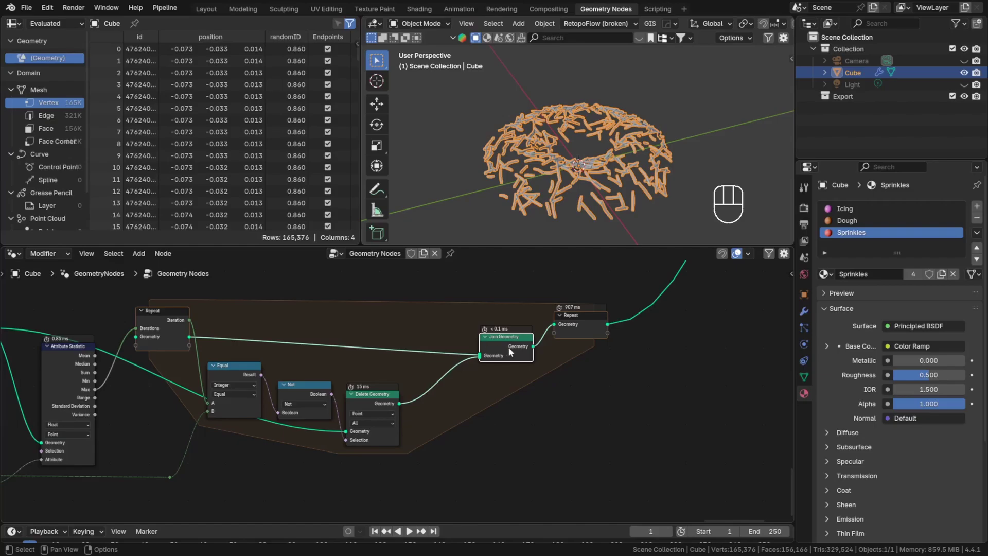
left_click_drag(507, 345, 509, 337)
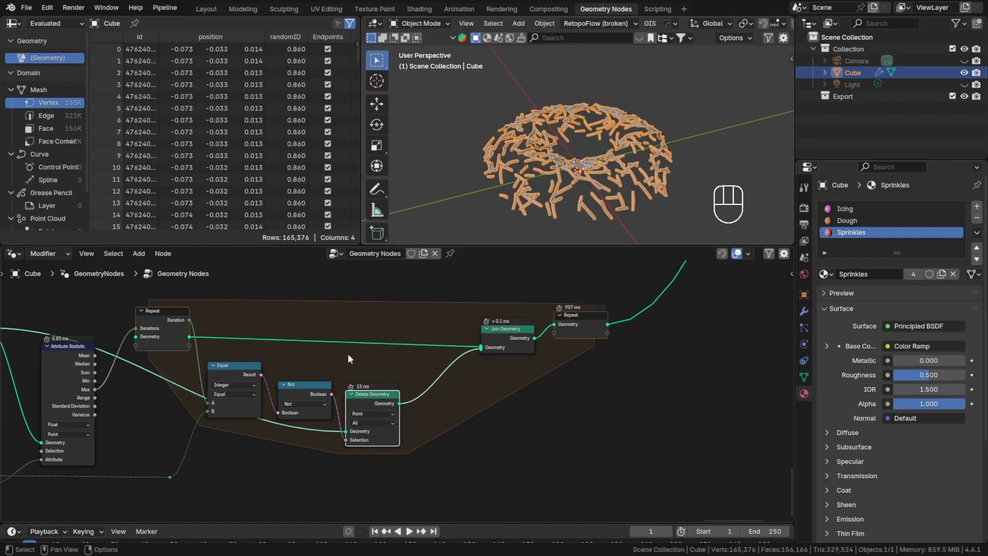
- Disconnect the Repeat zone's Iterations input and raise its value one at a time to 16 to test how sprinkles are added
left_click_drag(140, 330, 125, 319)
scroll(182, 329, "up", 2)
left_click(180, 326)
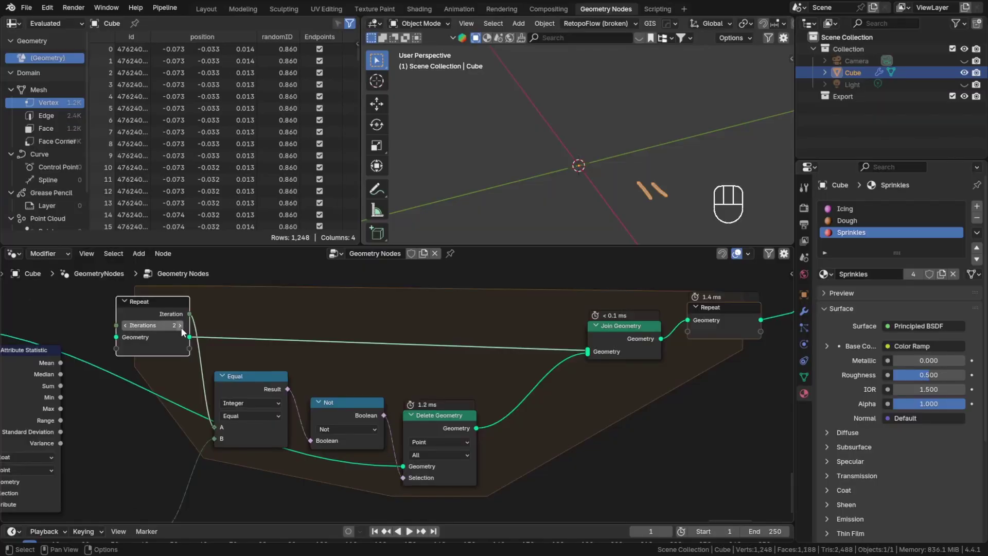
left_click(181, 326)
left_click(181, 326)
left_click(181, 326)
left_click(181, 326)
left_click(180, 326)
left_click(180, 326)
left_click(180, 326)
left_click(180, 326)
left_click(180, 326)
left_click(180, 326)
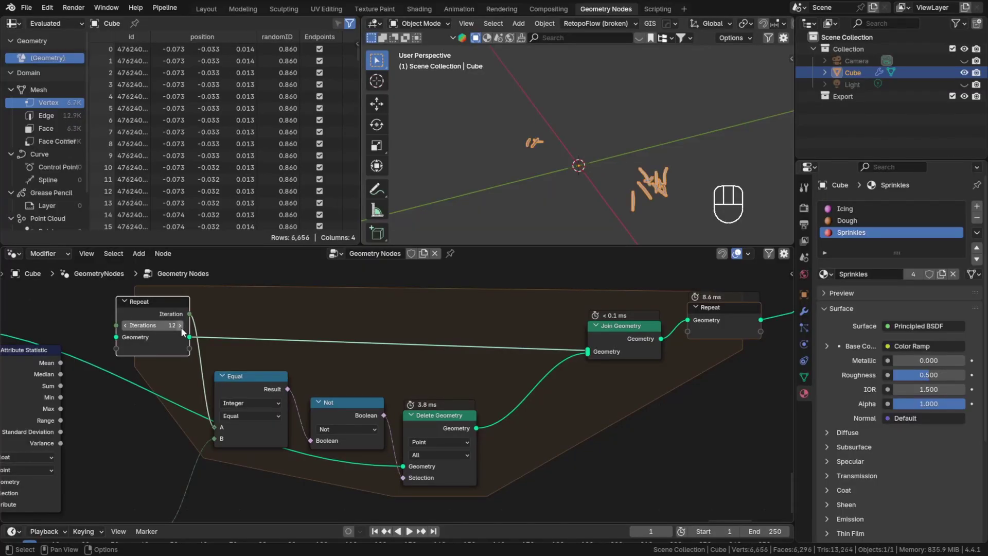
left_click(181, 326)
left_click(180, 326)
left_click(179, 325)
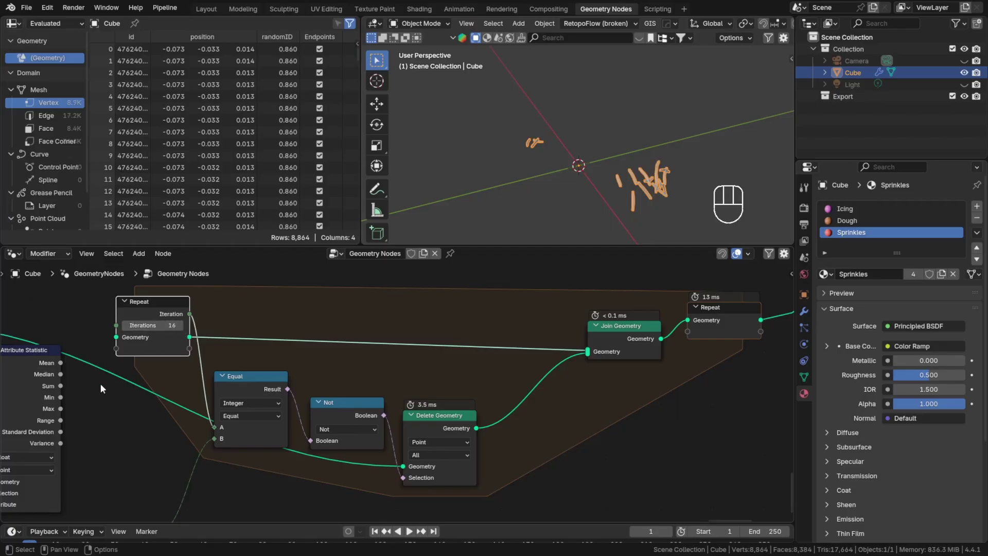
- Reconnect the Attribute Statistic node's Max output to the Repeat zone's Iterations input
left_click_drag(60, 408, 121, 333)
scroll(165, 421, "down", 2)
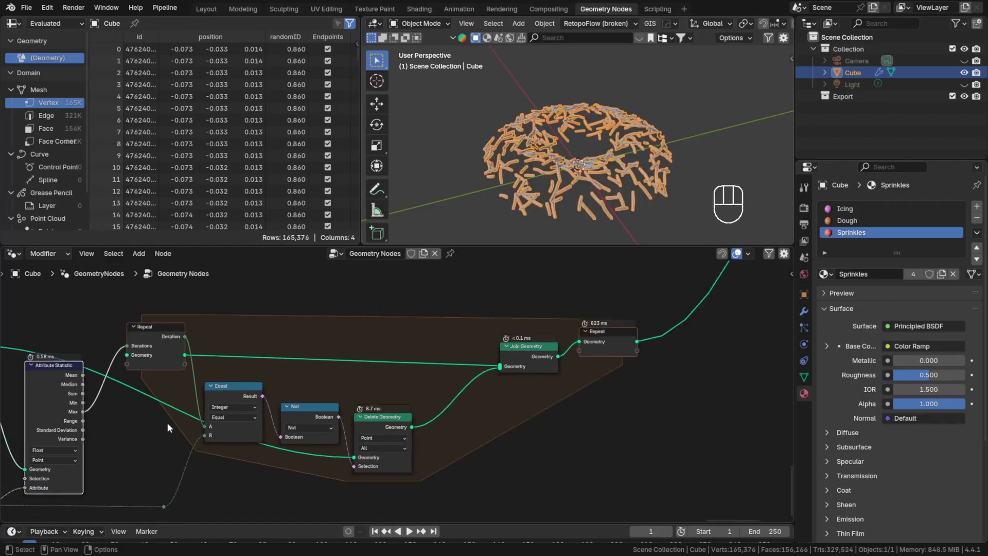
middle_click_drag(465, 424, 363, 419)
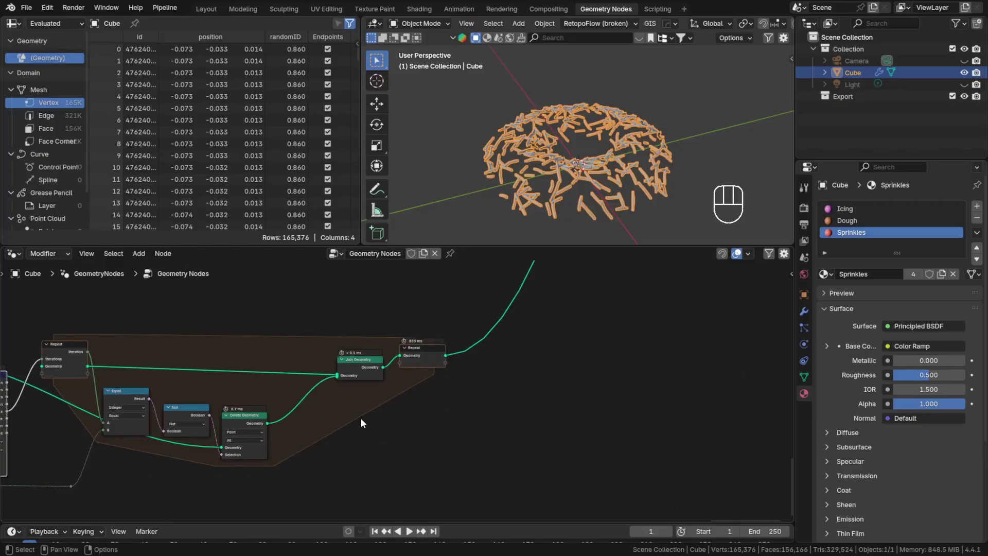
- Save the file and move the Join Geometry and Repeat output nodes further away from Delete Geometry to make room inside the zone
key("ctrl+s")
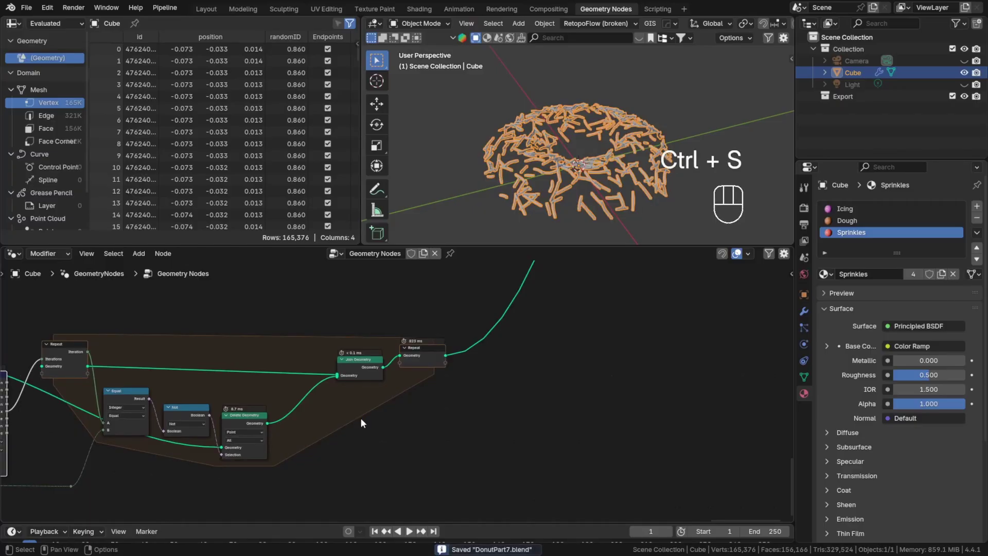
scroll(360, 418, "up", 2)
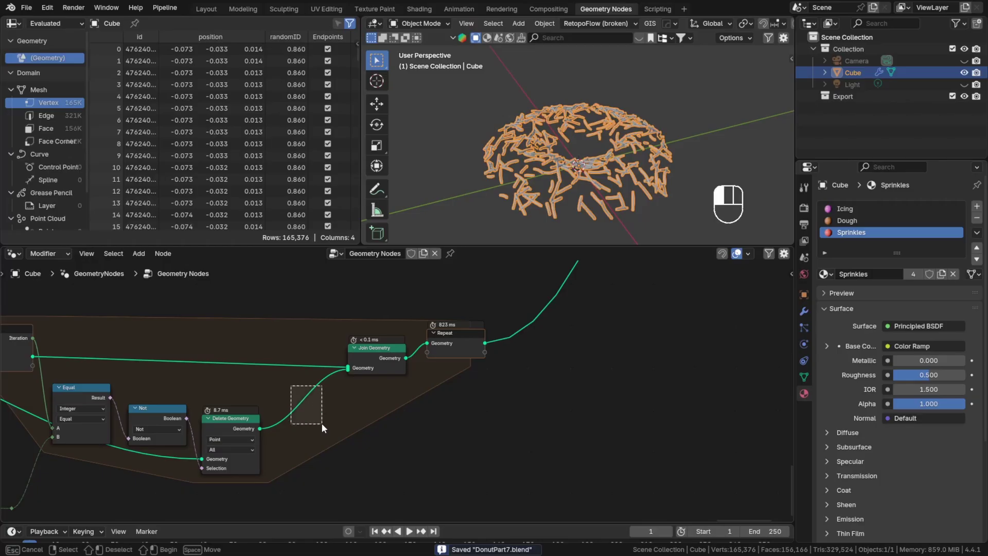
left_click_drag(115, 345, 152, 374)
scroll(265, 400, "down", 3)
left_click_drag(436, 400, 449, 362)
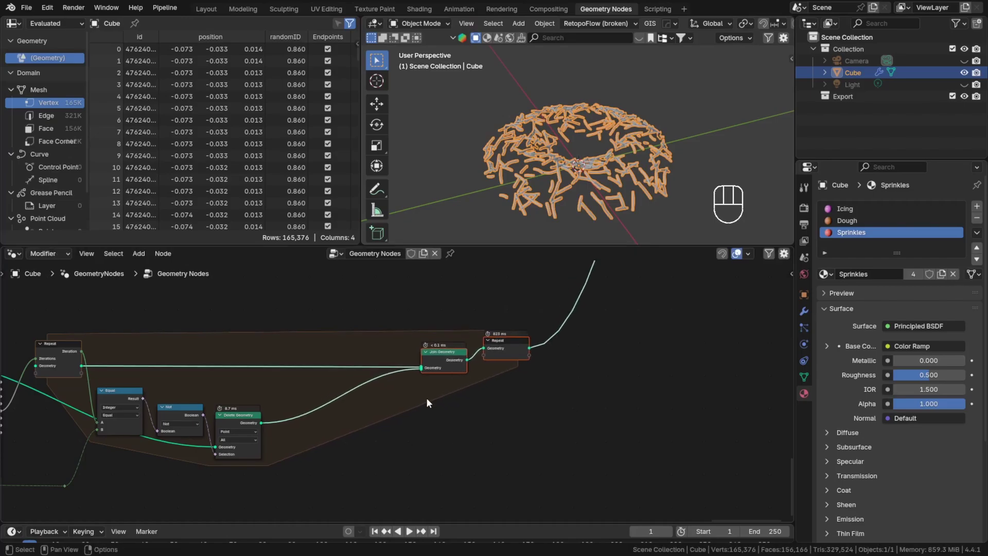
- Examine up close where neighbouring sprinkles intersect in the viewport and review the nodes of the Repeat zone
scroll(638, 159, "up", 10)
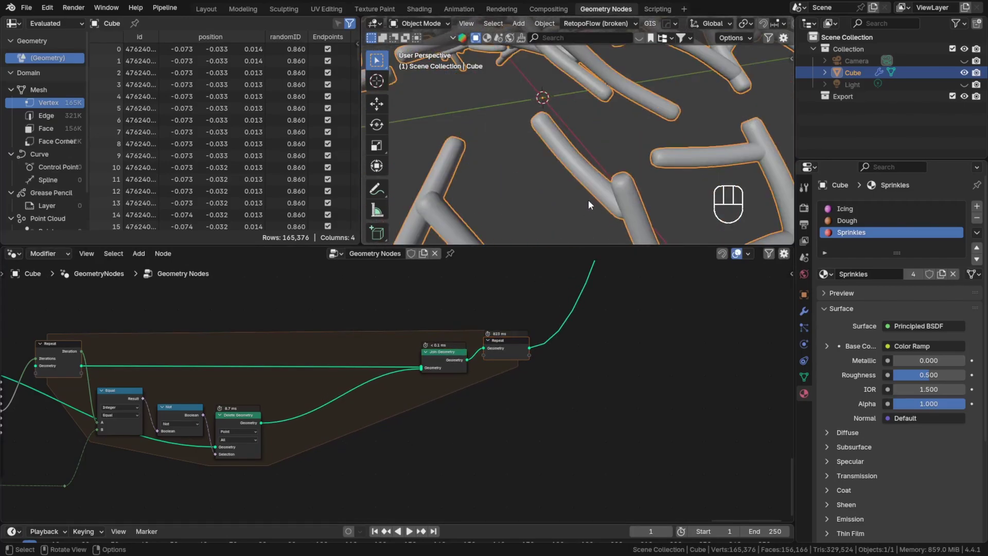
key("shift+b")
left_click_drag(612, 189, 636, 212)
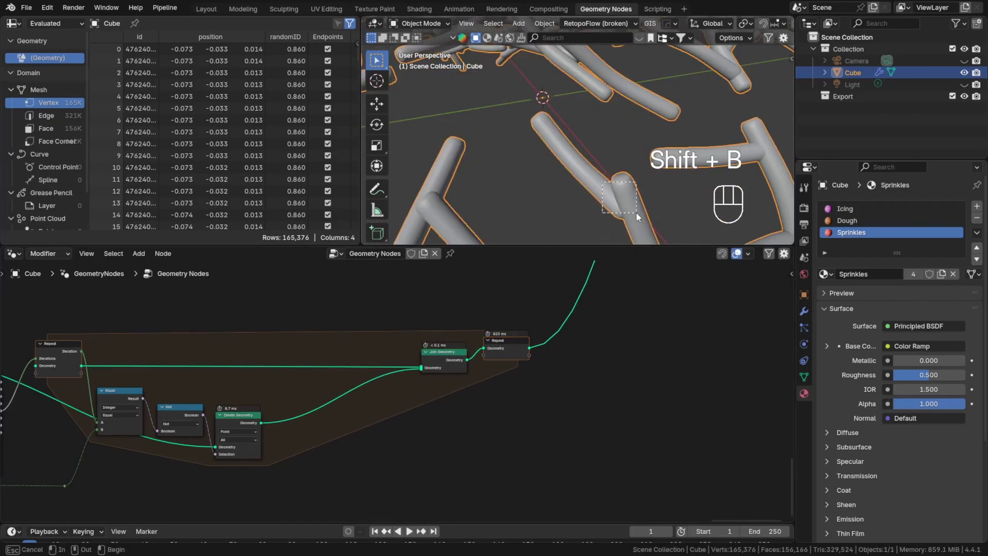
middle_click_drag(636, 212, 553, 242)
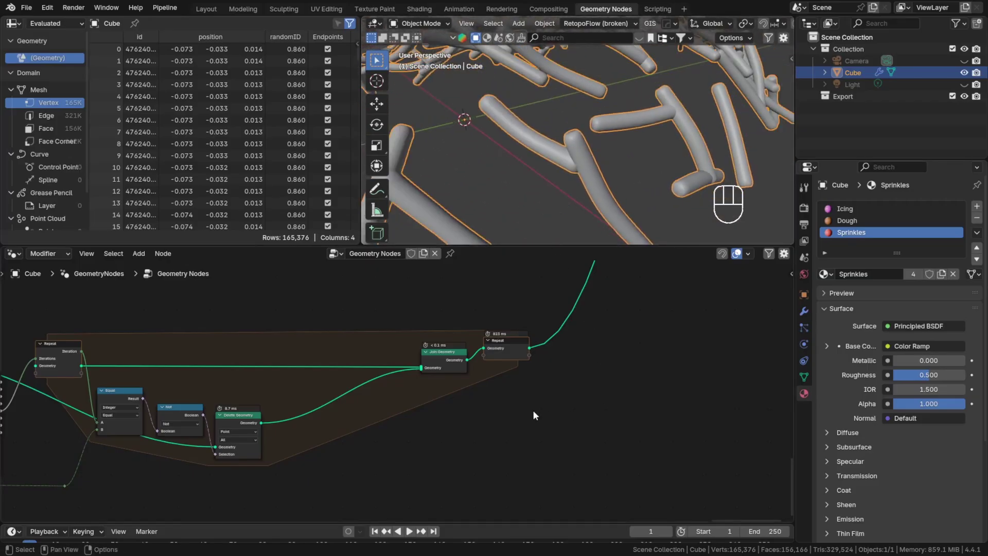
scroll(359, 418, "down", 1)
middle_click_drag(359, 417, 367, 397)
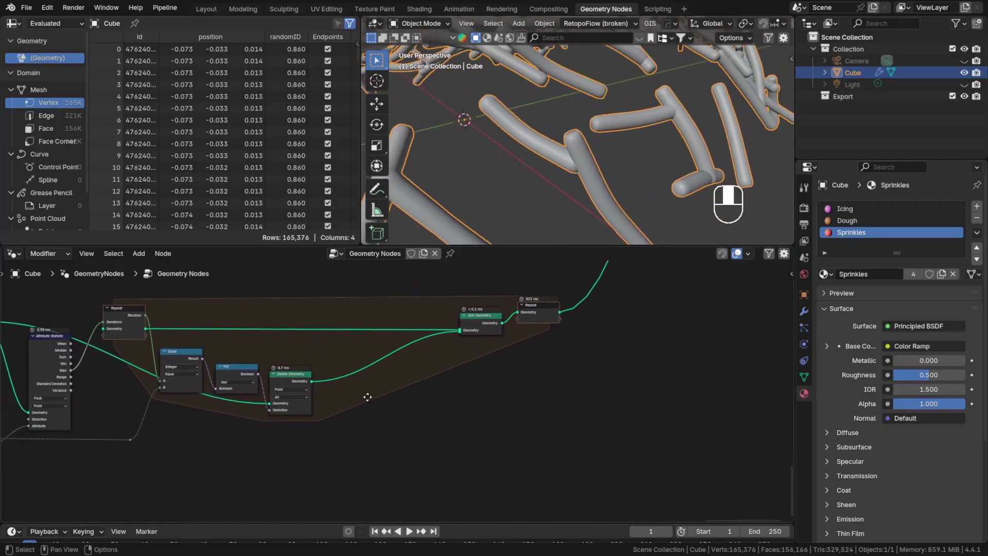
scroll(368, 392, "up", 1)
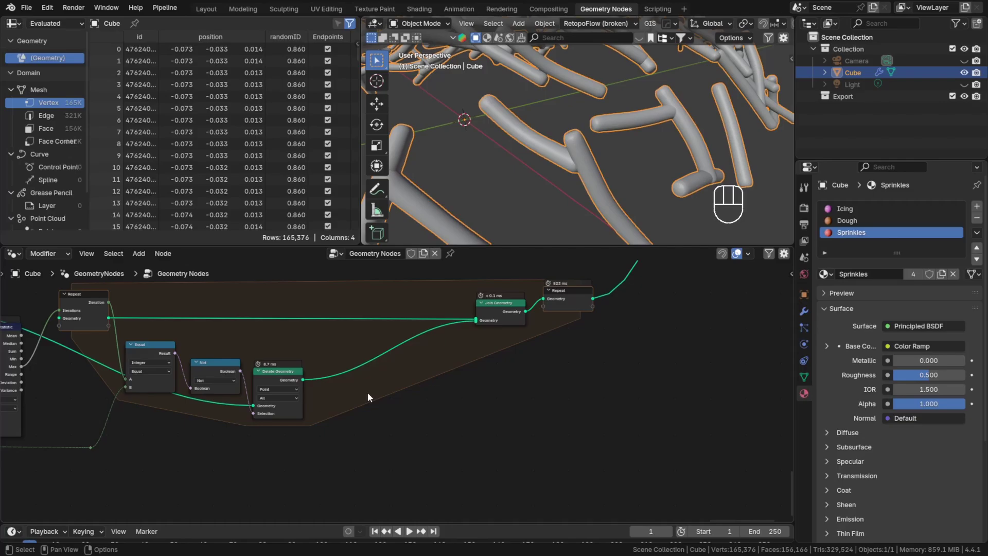
scroll(368, 393, "down", 2)
scroll(367, 393, "down", 2)
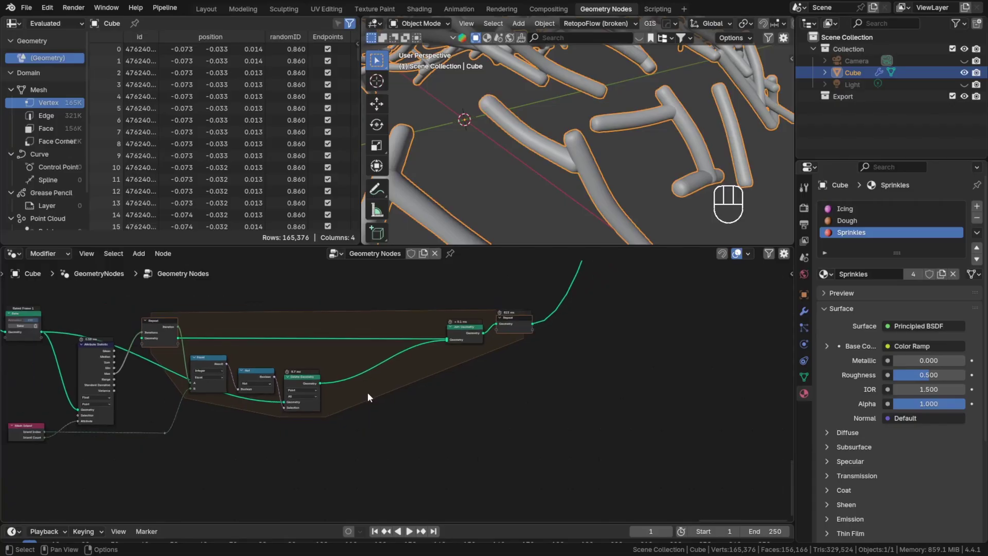
scroll(368, 393, "up", 4)
scroll(367, 392, "up", 1)
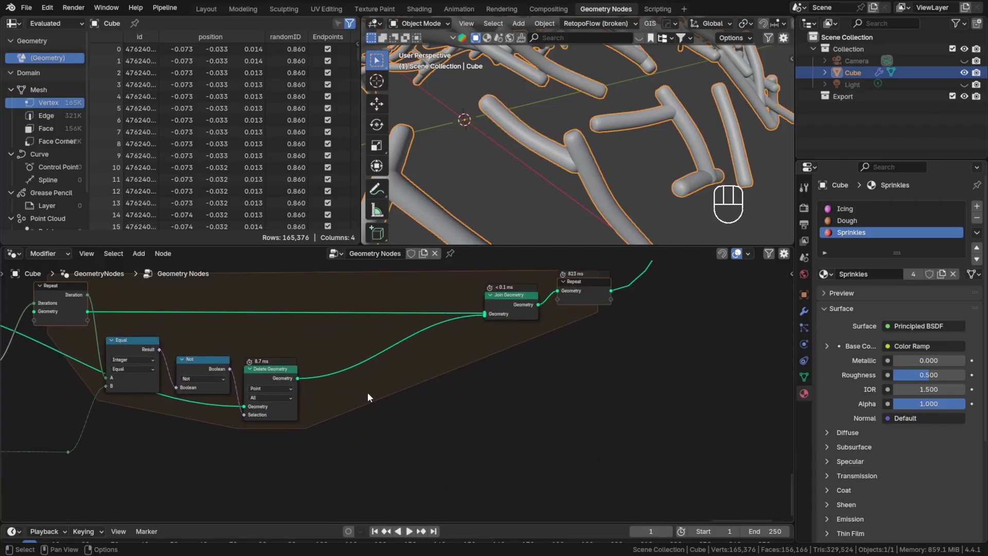
- Add a Raycast node and place it below the Repeat zone, between Delete Geometry and Join Geometry
key("shift+a")
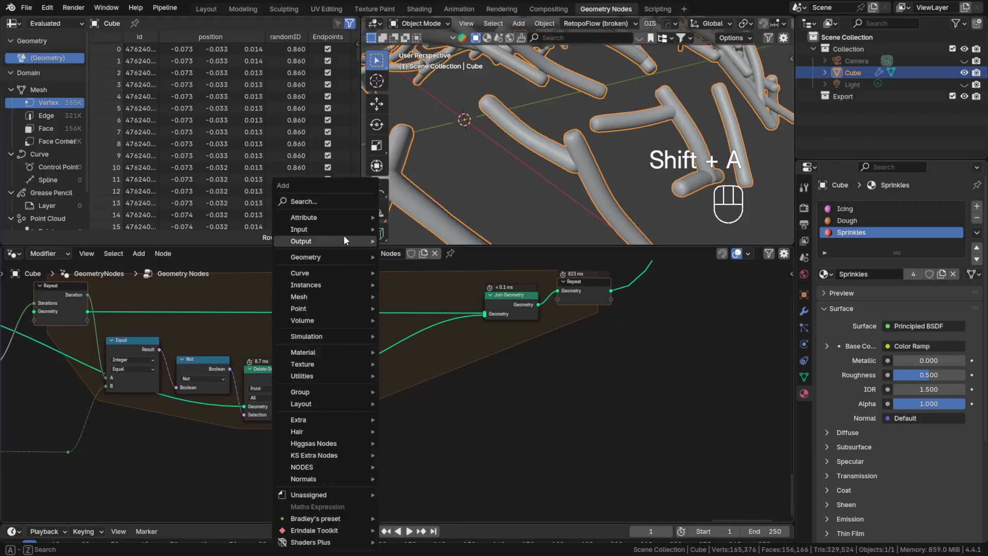
left_click(345, 206)
type("rayc")
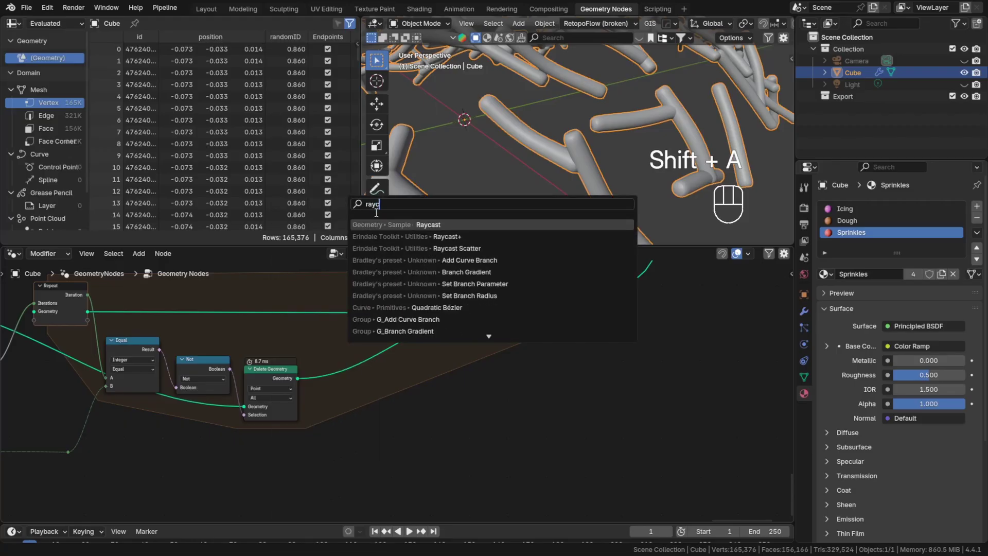
key("Return")
left_click(421, 371)
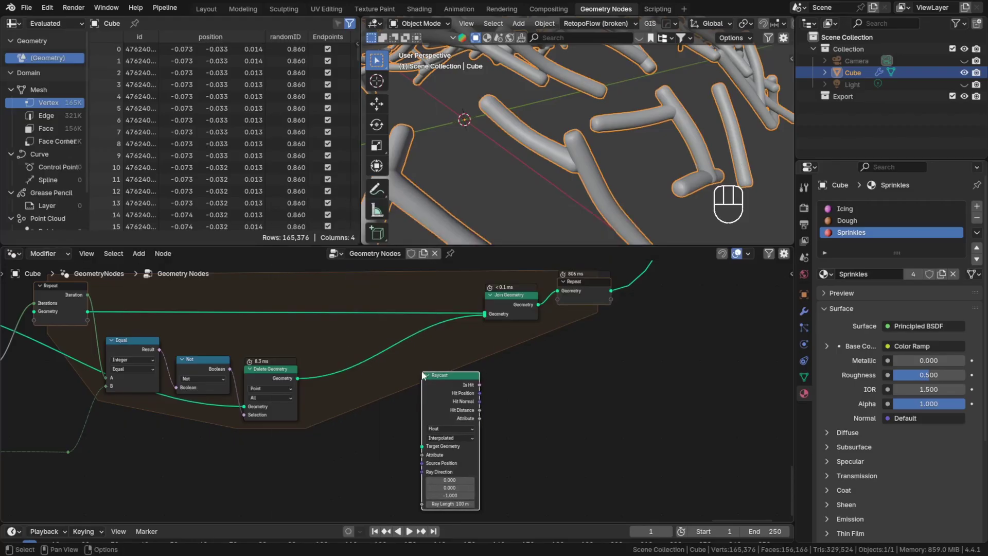
scroll(482, 417, "up", 2)
scroll(482, 418, "up", 2)
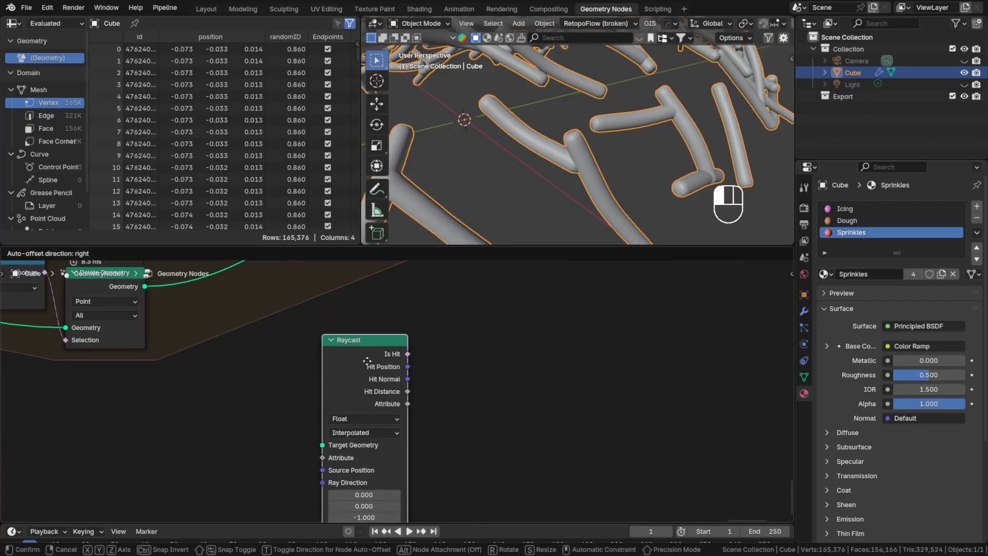
middle_click_drag(438, 418, 409, 374)
scroll(412, 360, "up", 1)
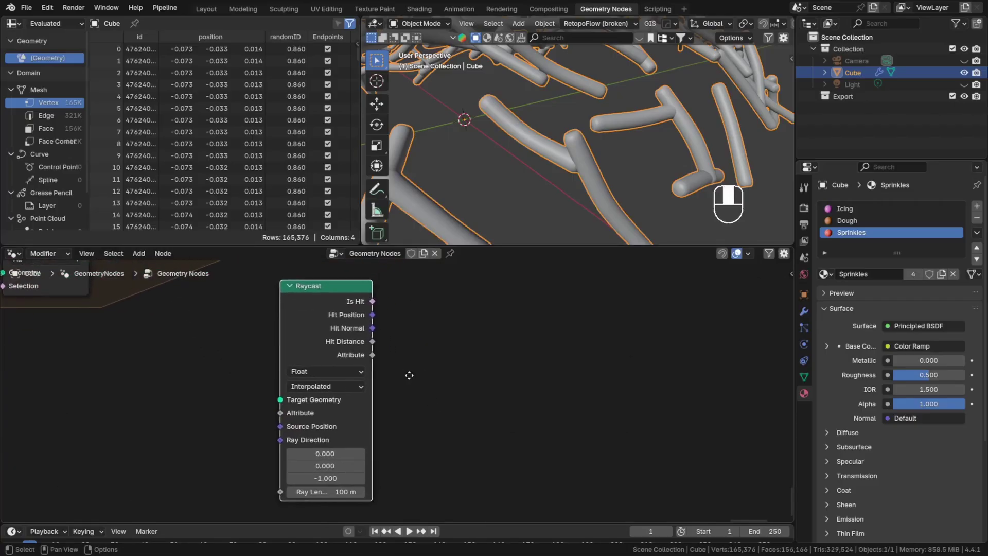
scroll(403, 335, "down", 1)
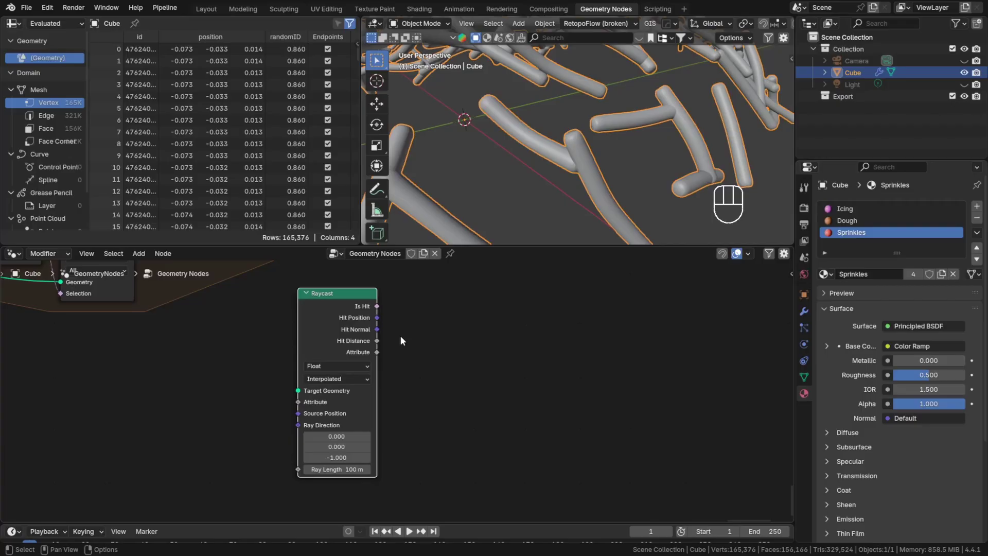
- Draw an annotation arrow from one sprinkle towards a neighbouring one to illustrate a cast ray, viewing it from several angles
scroll(404, 378, "up", 1)
middle_click_drag(599, 158, 589, 154)
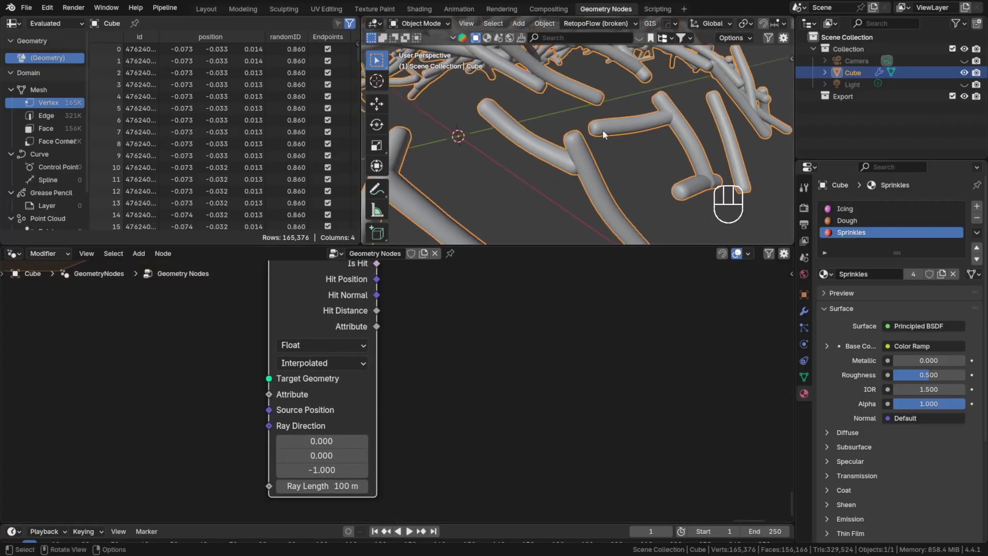
left_click(377, 189)
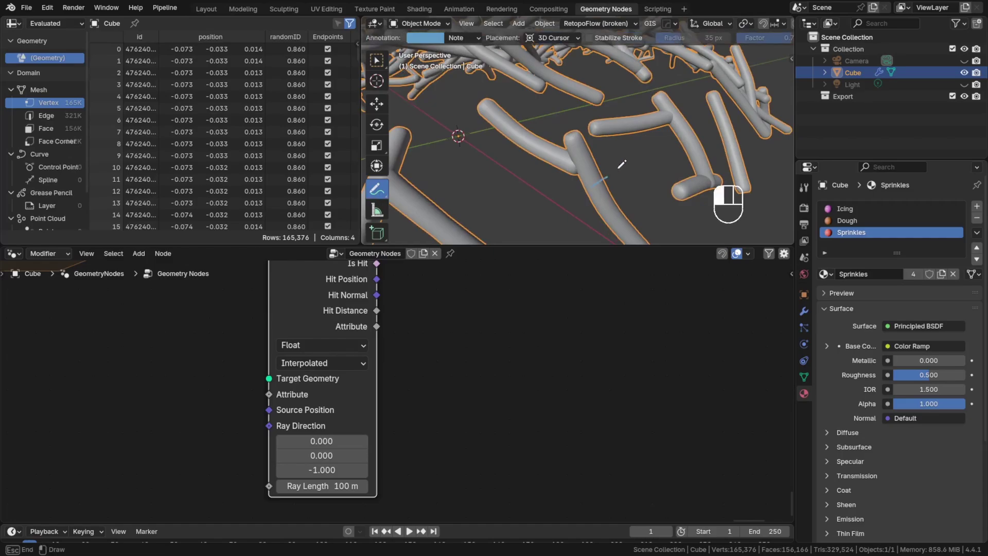
mouse_move(593, 185)
left_mouse_down()
mouse_move(675, 108)
mouse_move(674, 126)
mouse_move(679, 103)
left_mouse_up()
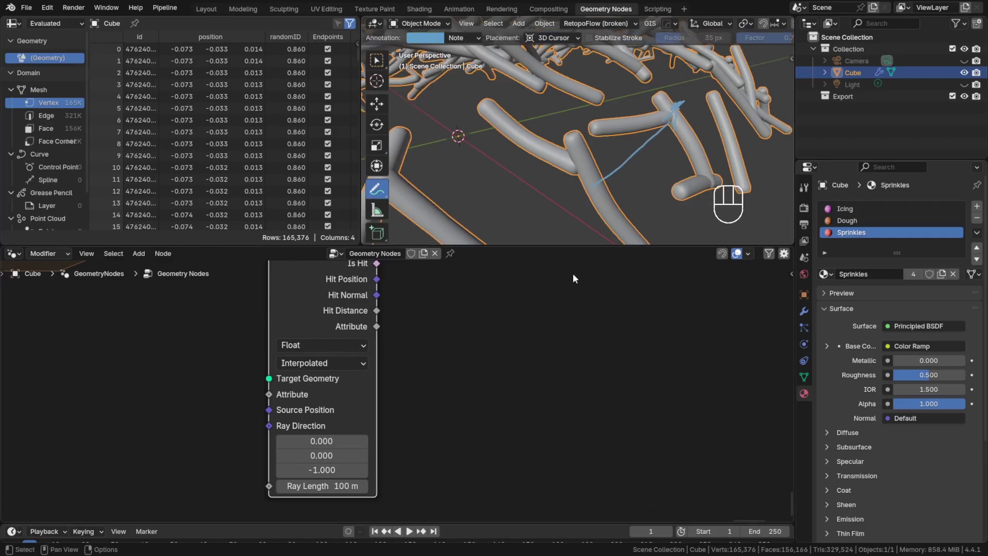
scroll(344, 296, "up", 1)
middle_click_drag(341, 293, 330, 326)
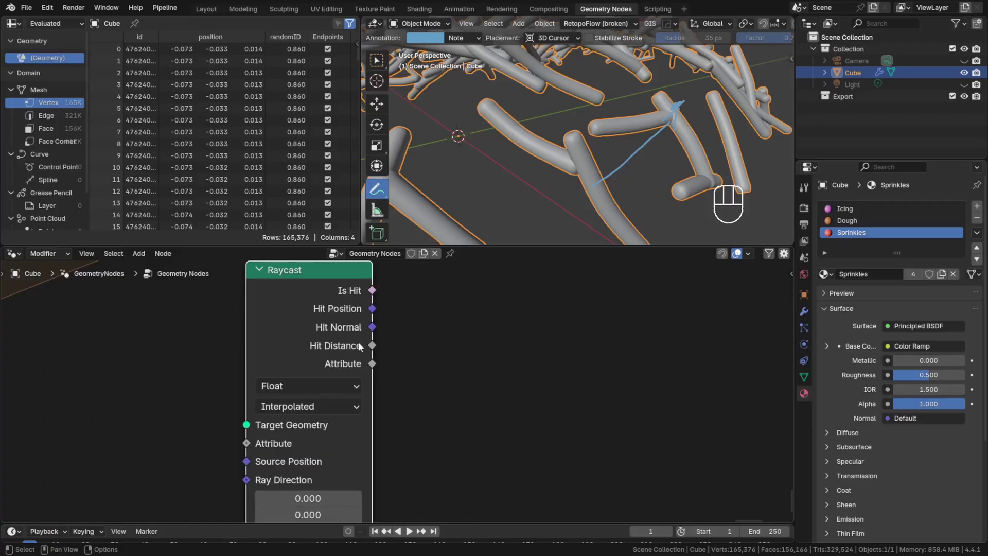
middle_click_drag(582, 116, 585, 123)
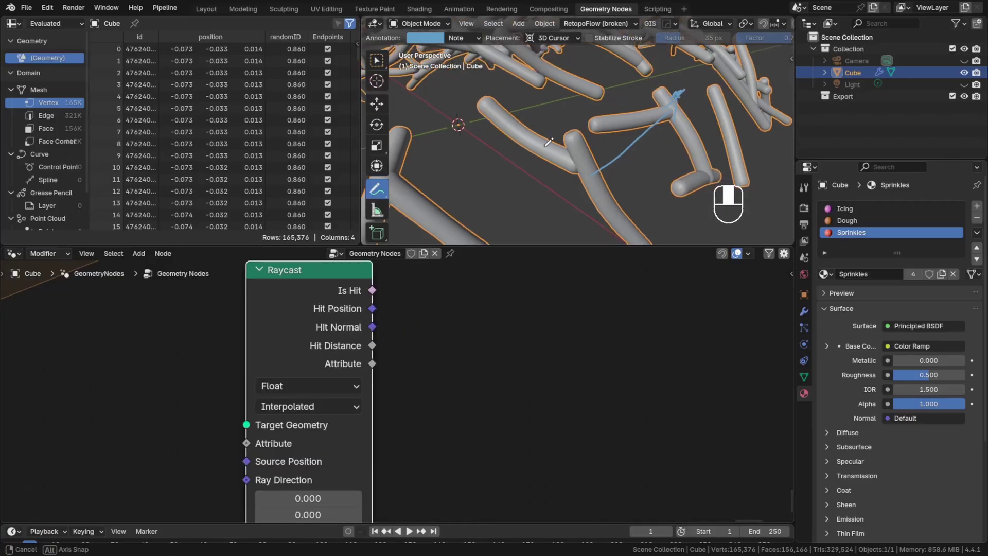
middle_click_drag(635, 149, 633, 137)
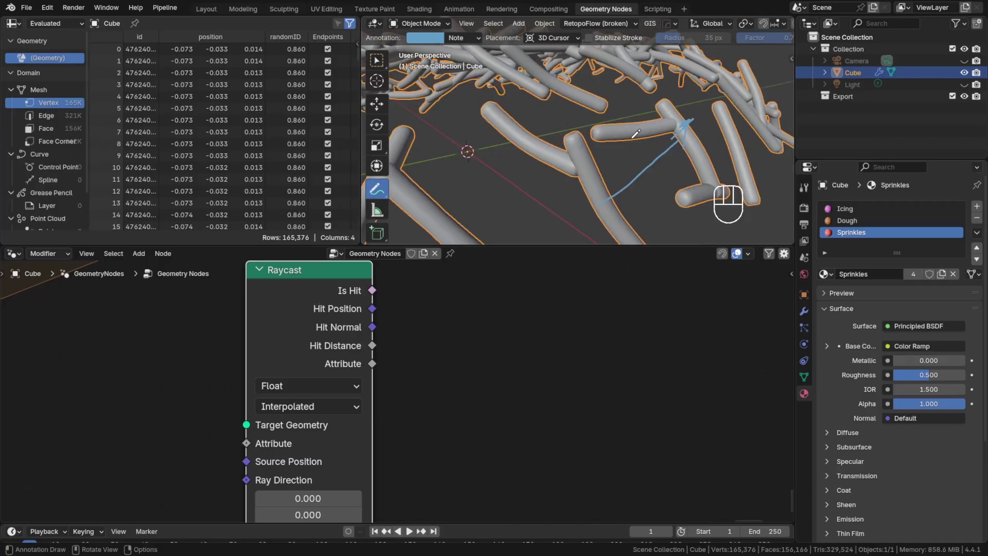
- Undo the annotation strokes between the sprinkles and return to the selection tool
key("ctrl+z")
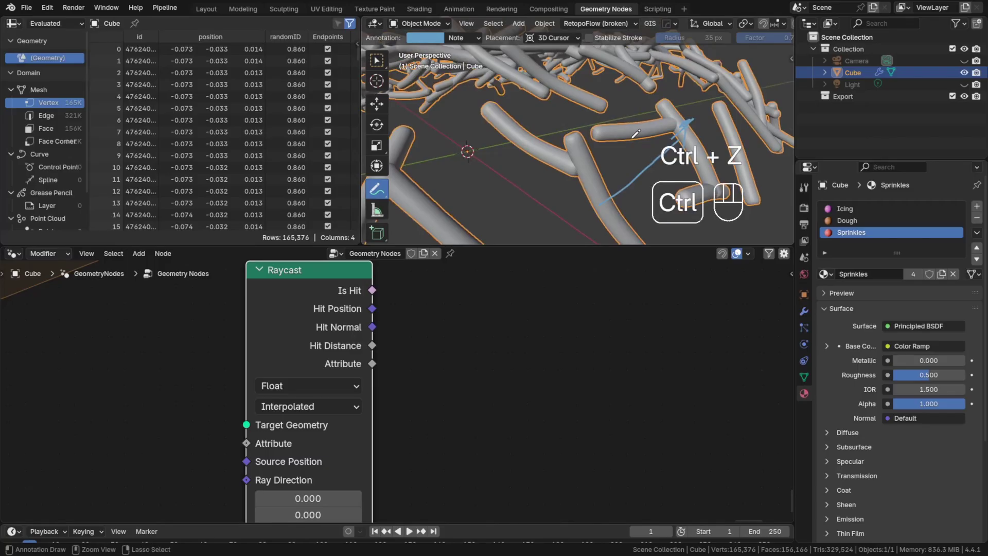
key("ctrl+z")
key("ctrl+z")
key("ctrl+z")
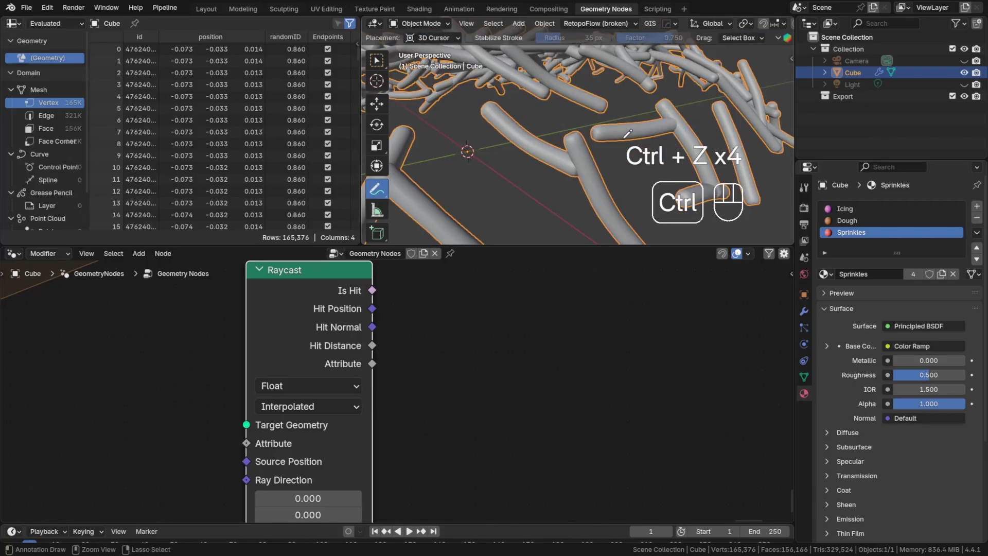
key("ctrl+z")
- Move the Raycast node slightly lower and closer to the Delete Geometry node, and deselect it
scroll(405, 374, "down", 6)
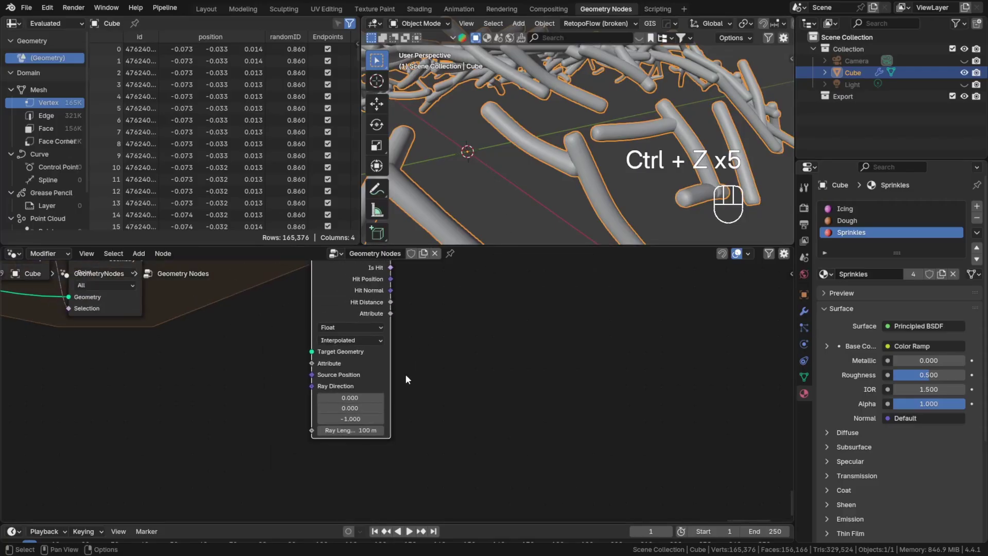
middle_click_drag(446, 324, 426, 381)
left_click_drag(318, 359, 296, 409)
left_click(406, 415)
middle_click_drag(406, 418, 412, 372)
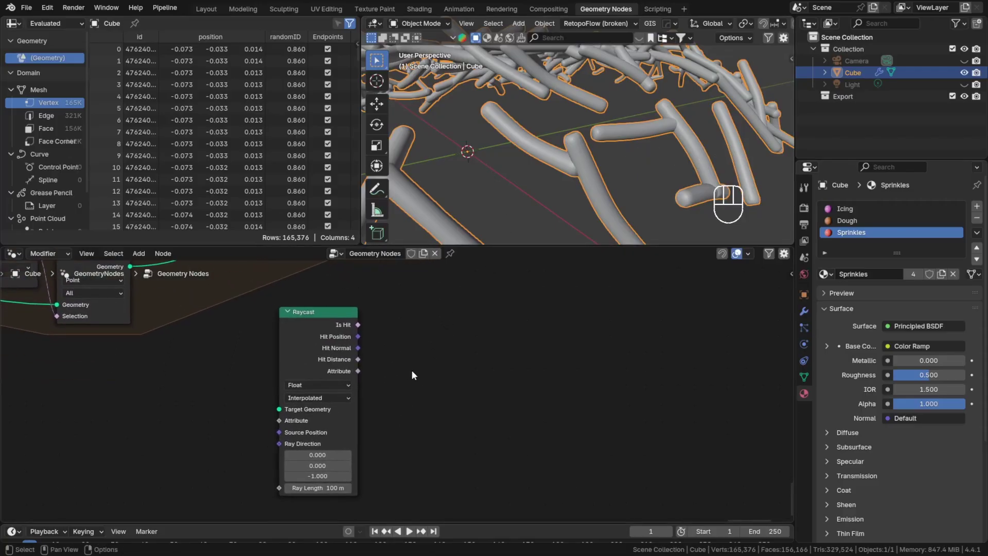
- Feed the Raycast node's Ray Direction from a new Random Value node in Vector mode, placed just below and before it
scroll(409, 371, "down", 3)
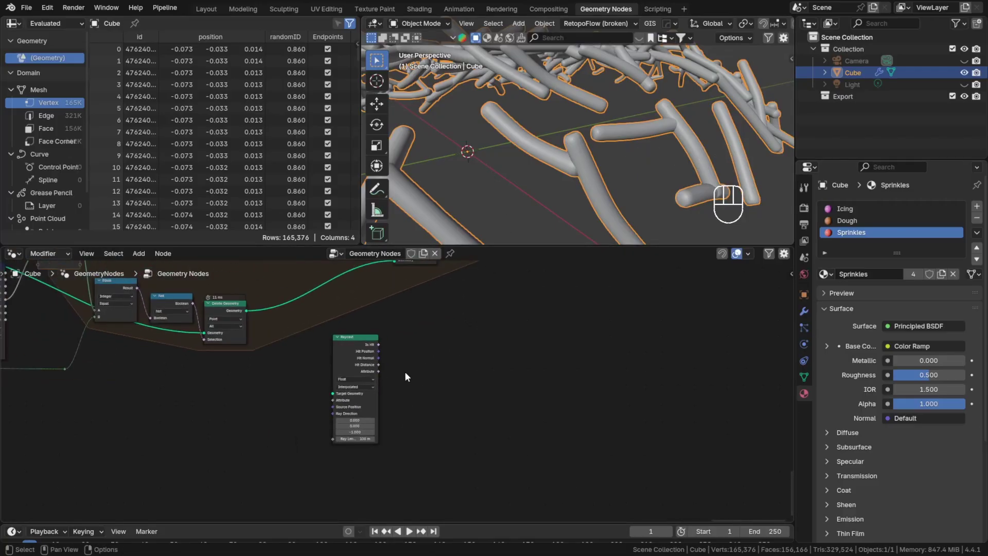
scroll(366, 352, "up", 3)
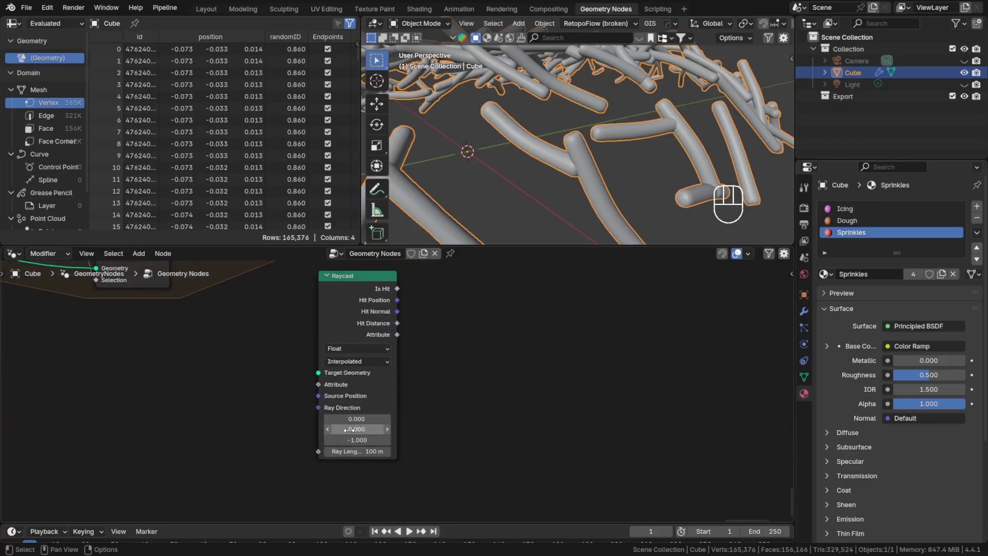
left_click_drag(316, 406, 283, 421)
type("rand")
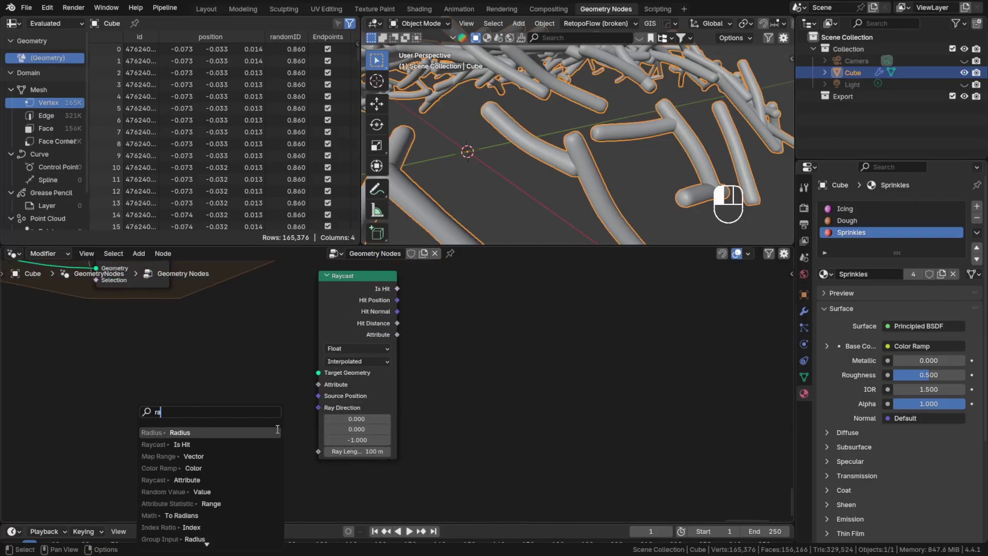
key("Return")
left_click(257, 397)
scroll(310, 430, "down", 1)
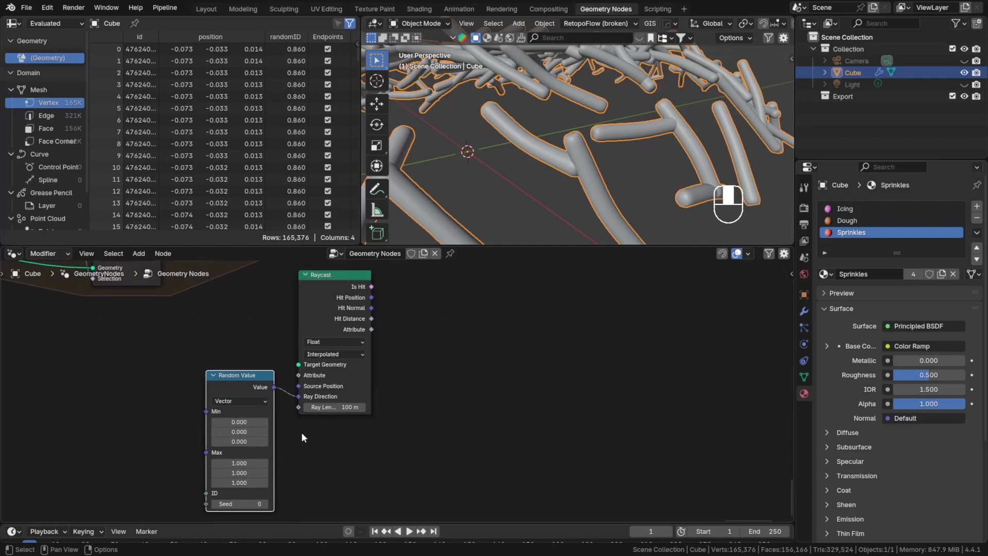
scroll(308, 423, "down", 2)
middle_click_drag(384, 329, 382, 353)
scroll(331, 392, "up", 5)
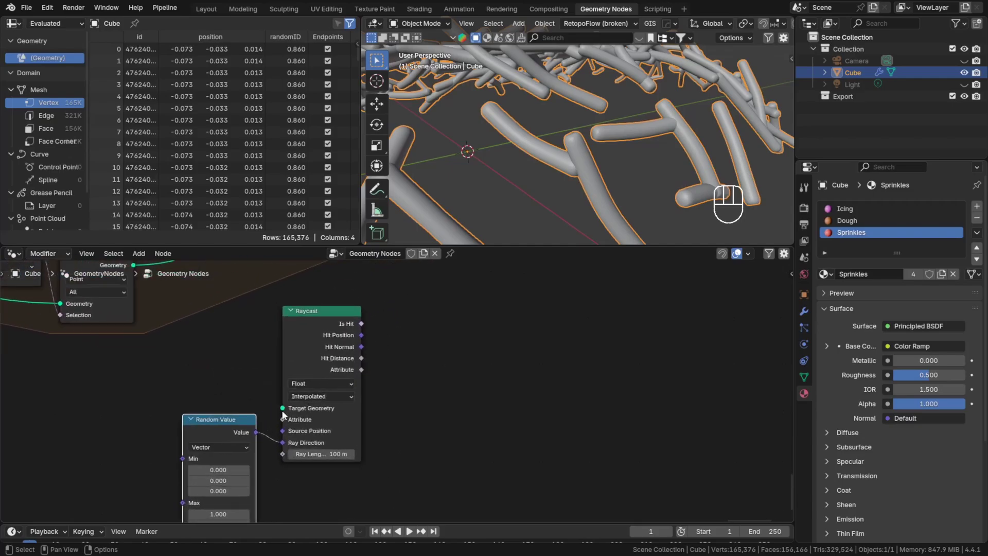
left_click_drag(216, 418, 212, 441)
- Connect the Repeat input node's Geometry output to the Raycast node's Target Geometry, bringing Raycast into the zone
scroll(213, 443, "down", 5)
middle_click_drag(214, 351, 408, 427)
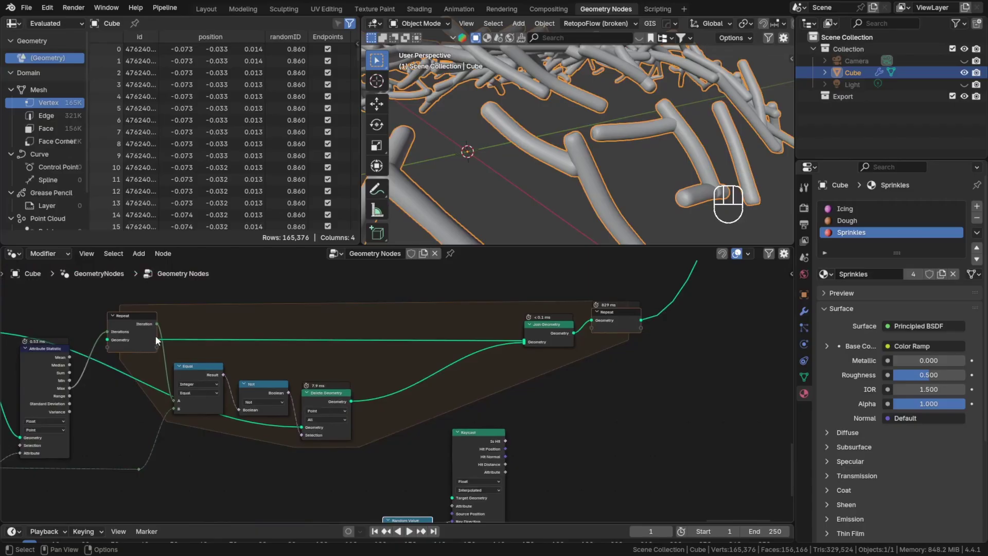
left_click_drag(154, 335, 451, 495)
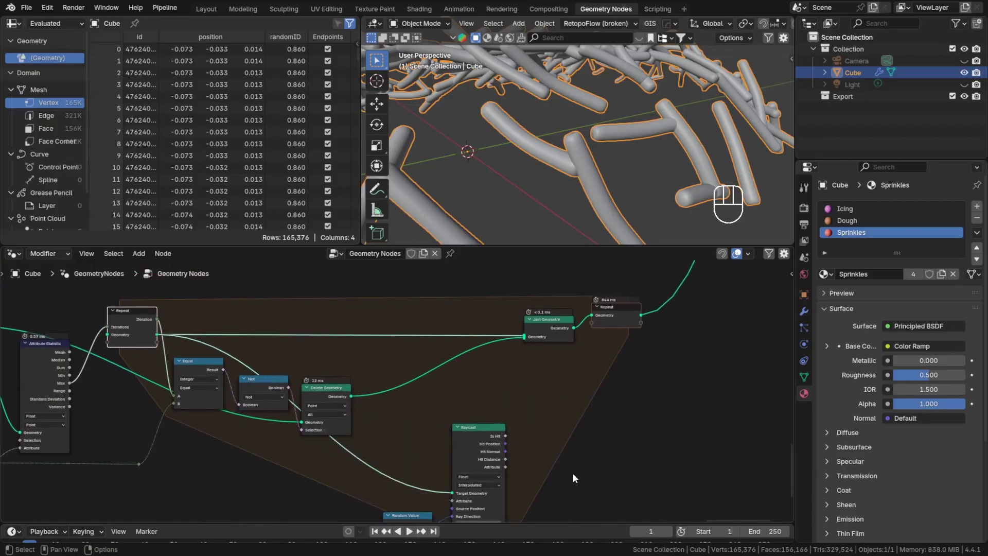
middle_click_drag(574, 477, 471, 402)
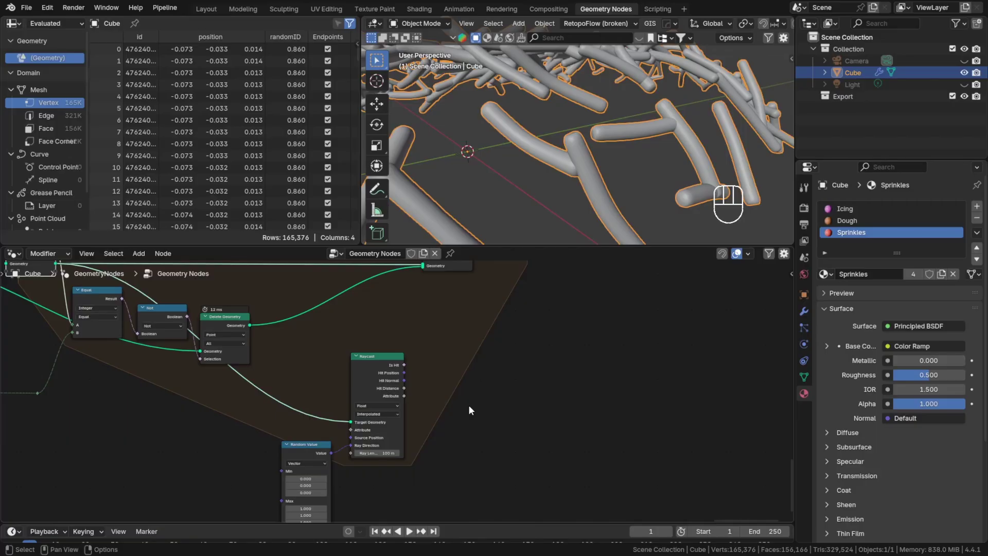
scroll(446, 406, "up", 3)
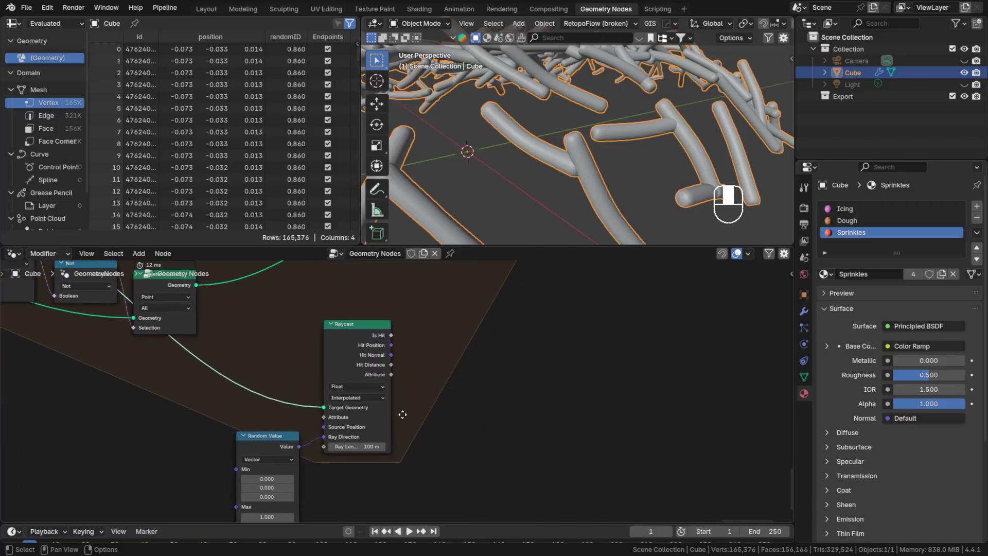
scroll(401, 333, "up", 1)
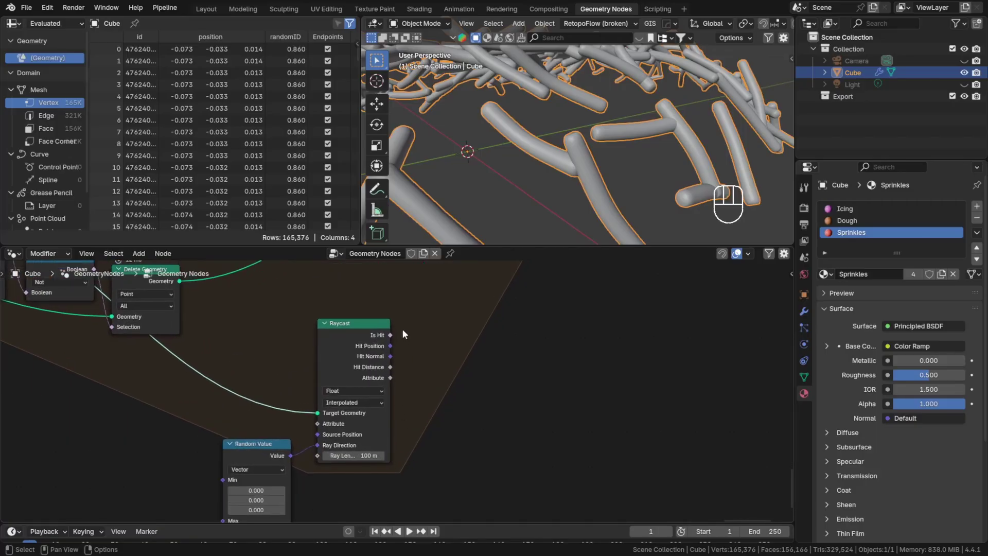
scroll(402, 333, "down", 2)
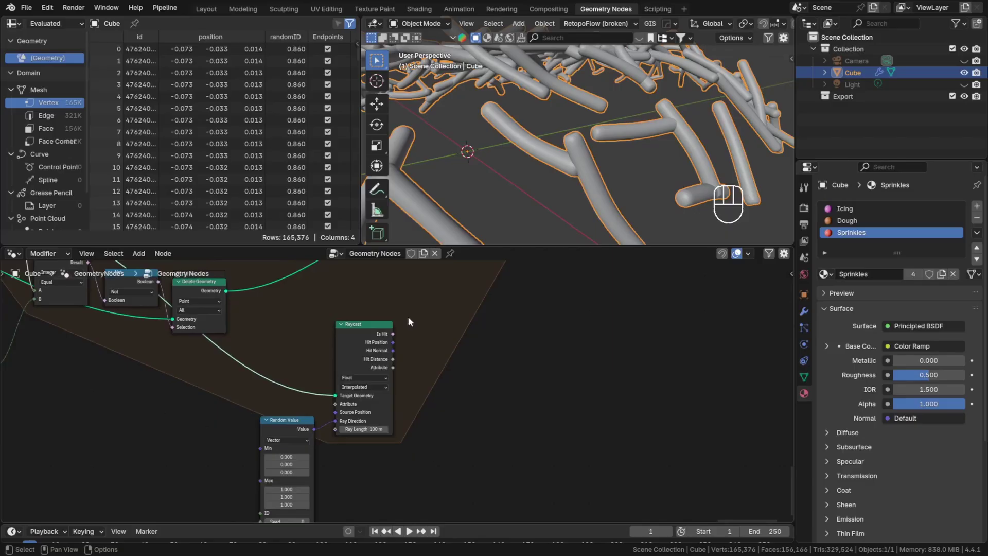
middle_click_drag(408, 316, 371, 399)
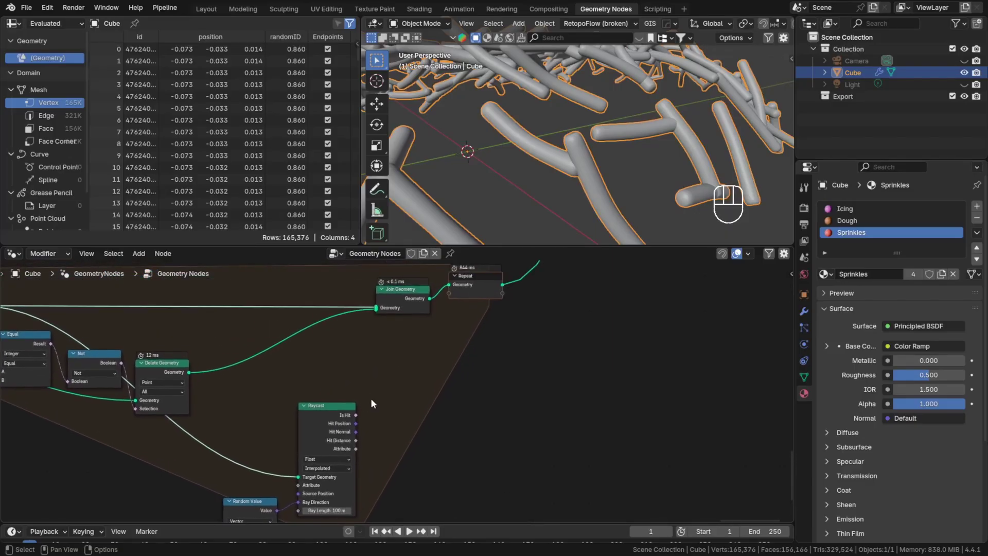
middle_click_drag(370, 397, 365, 399)
scroll(353, 439, "up", 3)
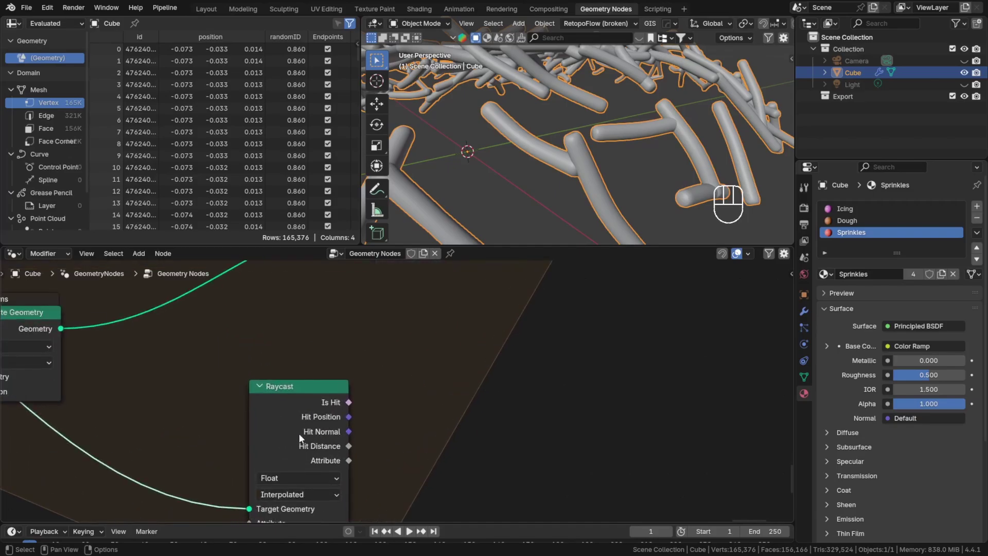
middle_click_drag(404, 426, 370, 383)
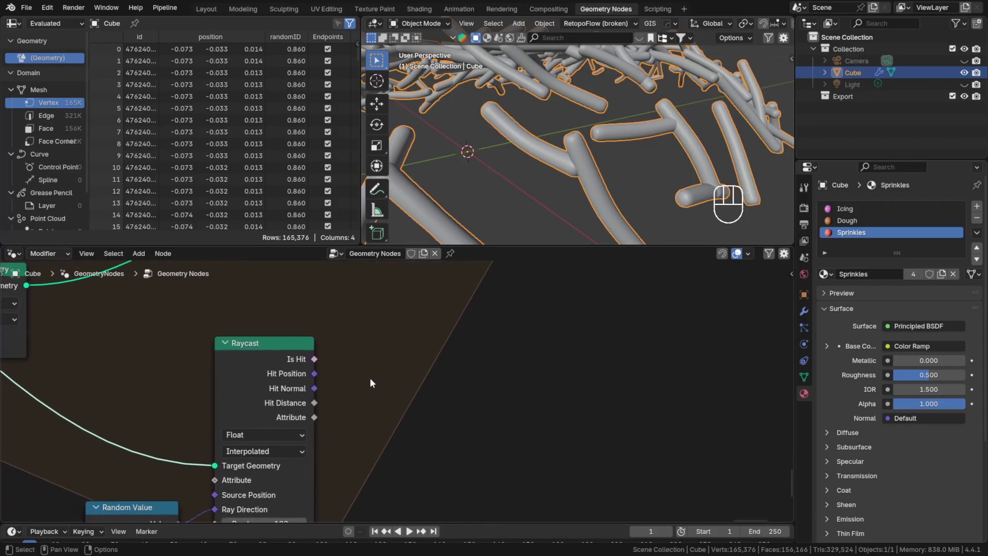
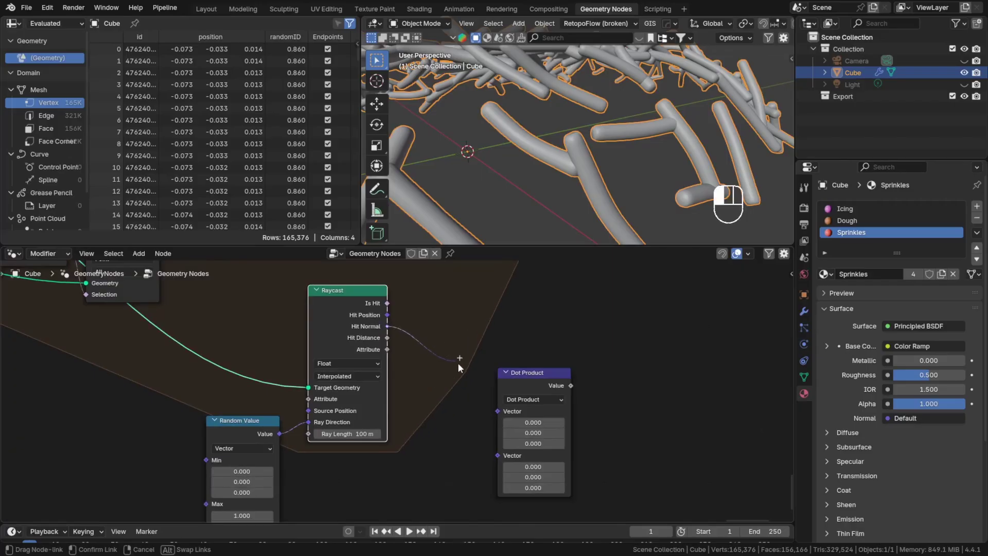
- Feed the Dot Product node's two Vector inputs from the Raycast's Hit Normal and the Random Value output
left_click_drag(279, 433, 497, 423)
scroll(395, 417, "down", 2)
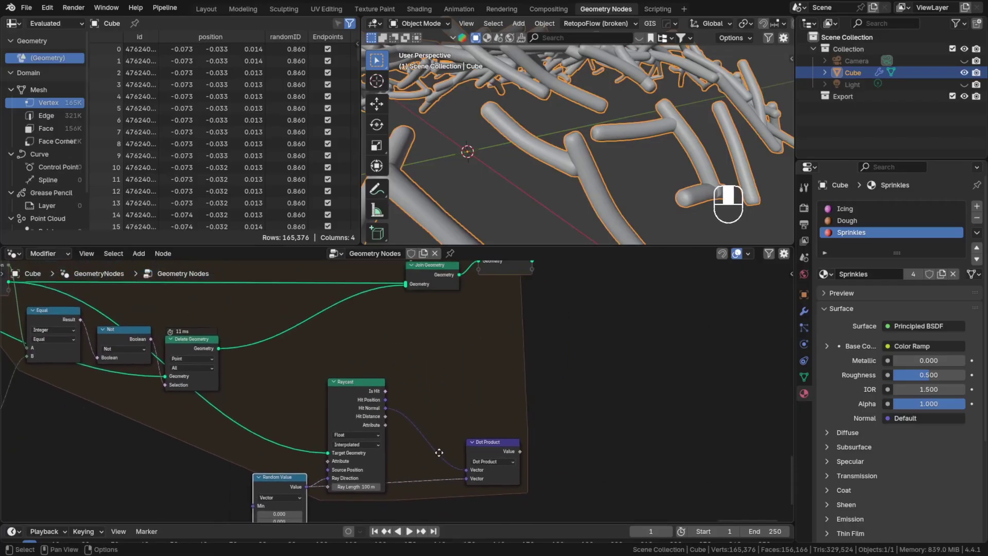
middle_click_drag(555, 464, 566, 423)
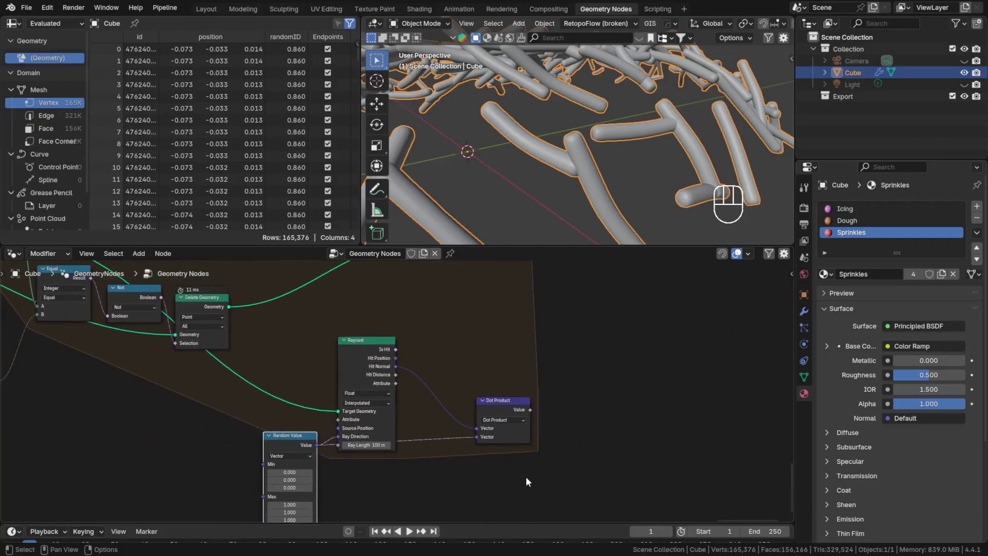
- Group the Raycast, Random Value and Dot Product nodes, and connect the Dot Product's Value to the Group Output
left_click_drag(526, 477, 275, 353)
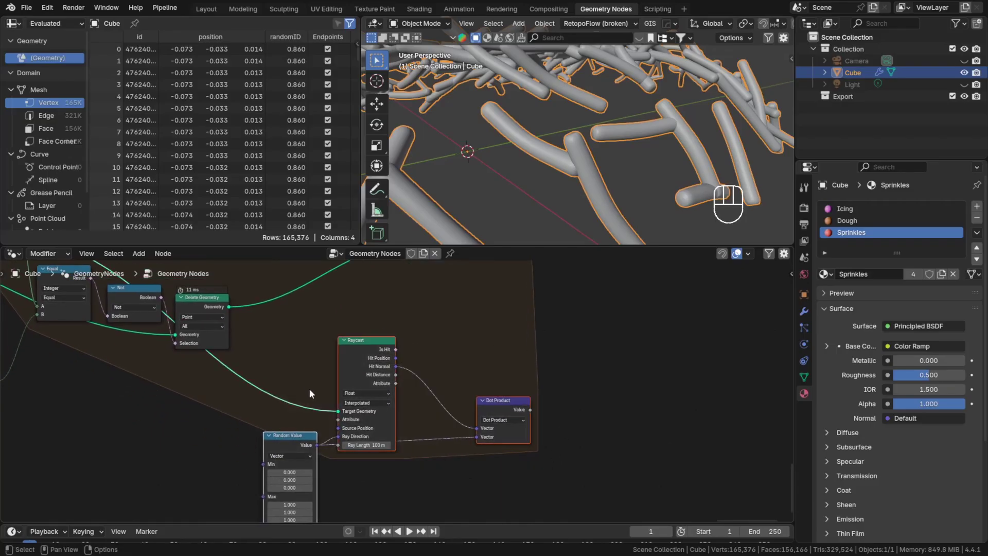
key("ctrl+g")
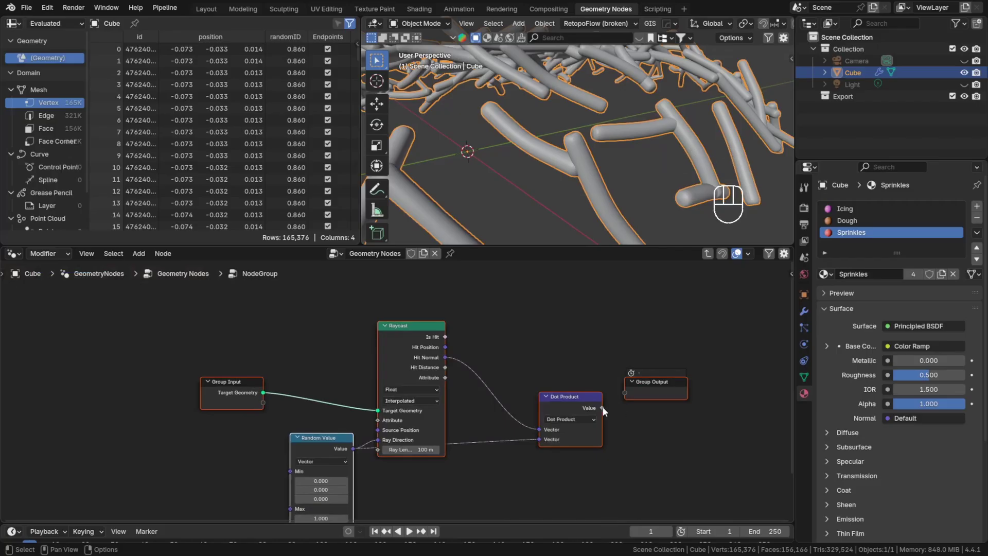
left_click_drag(609, 407, 623, 394)
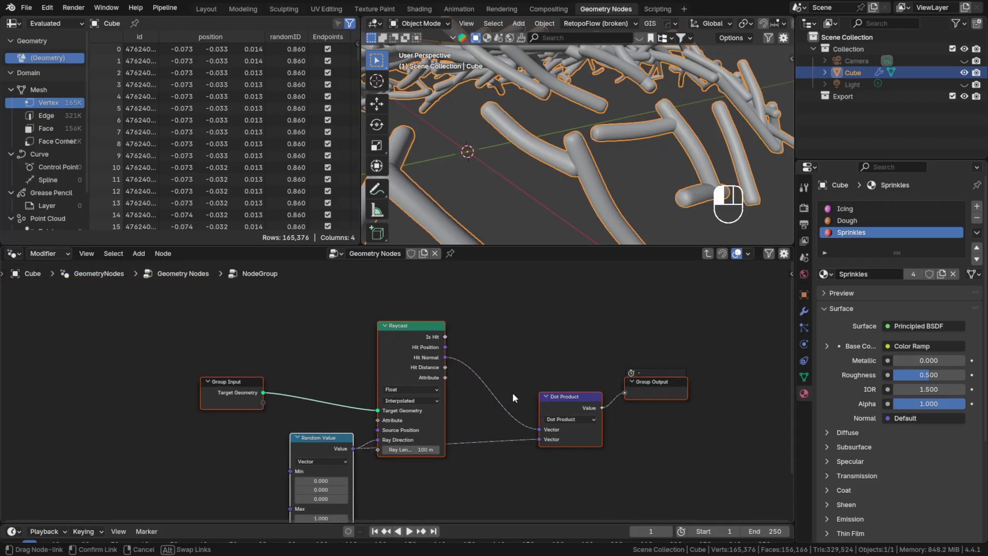
left_click(482, 403)
middle_click_drag(485, 453, 419, 400)
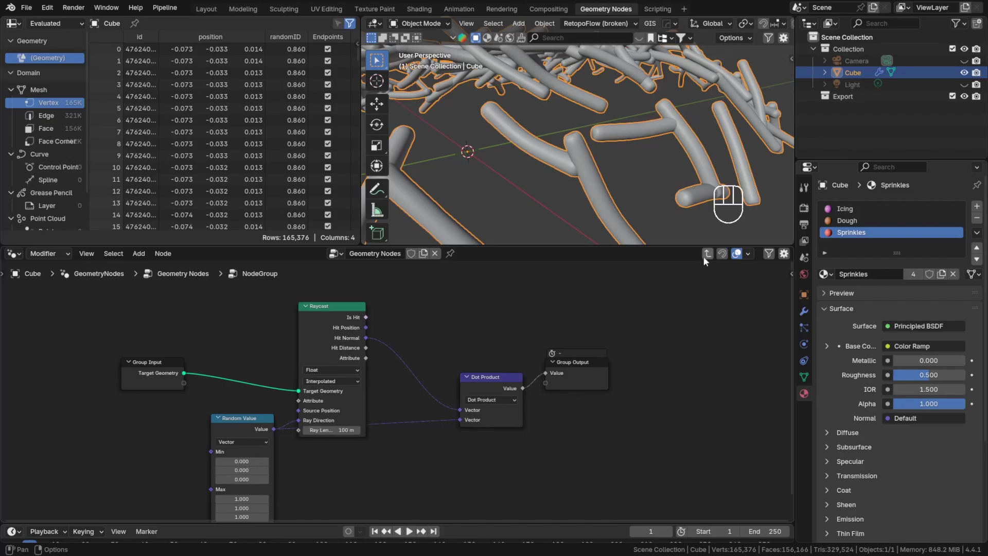
- Rename the group's Value output socket to Is Inside and set its type to Boolean
key("n")
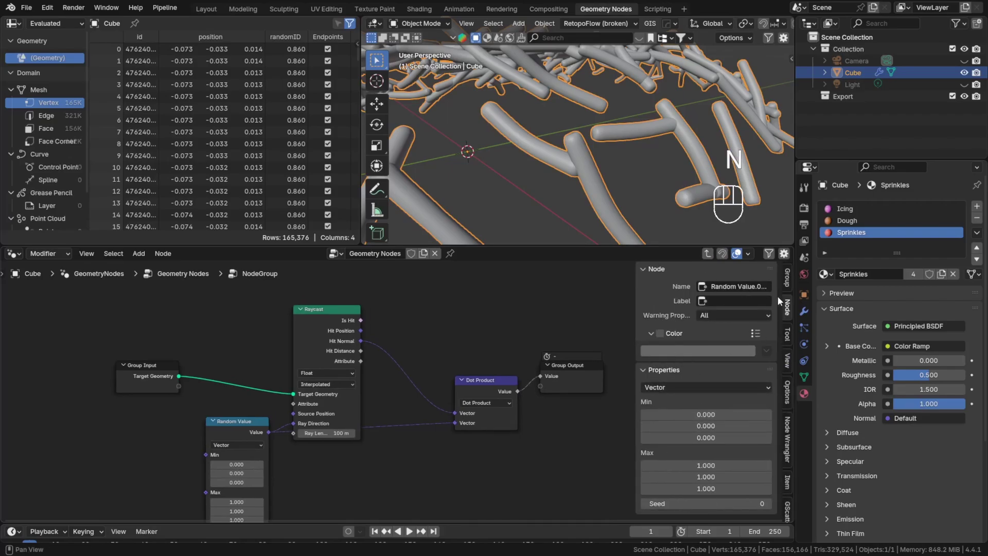
left_click(786, 278)
left_click(692, 412)
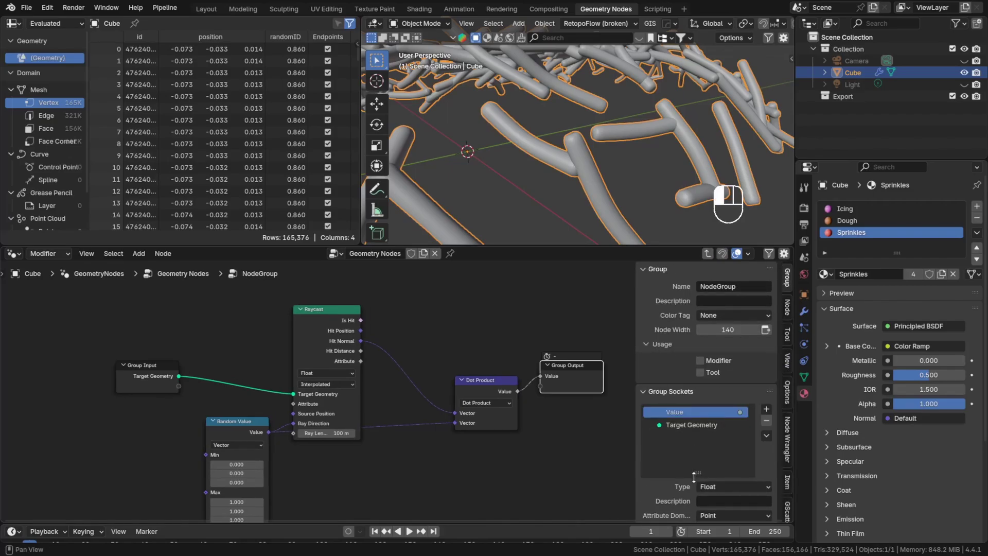
double_click(682, 413)
type("Is Inside")
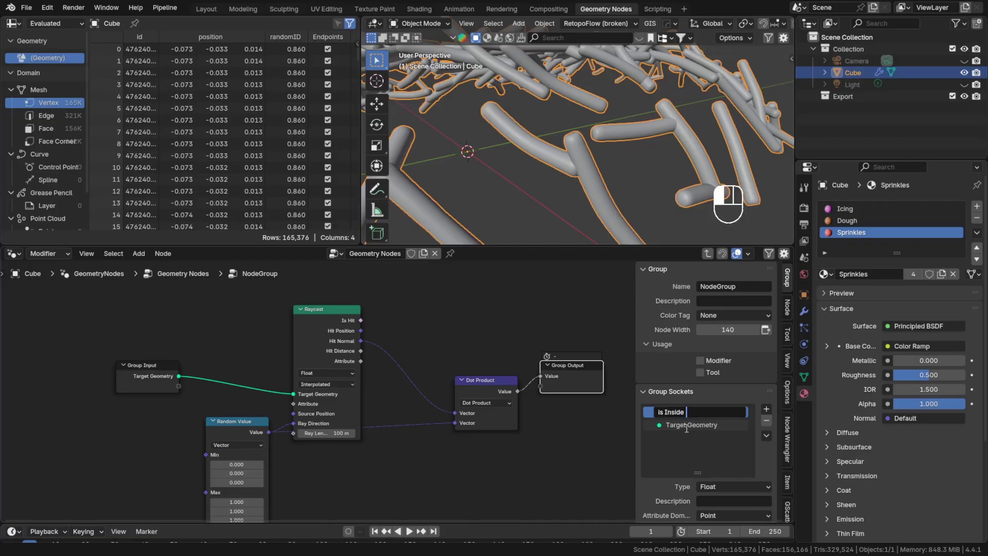
key("Left")
key("Left")
key("Left")
key("Left")
key("Left")
left_click(686, 429)
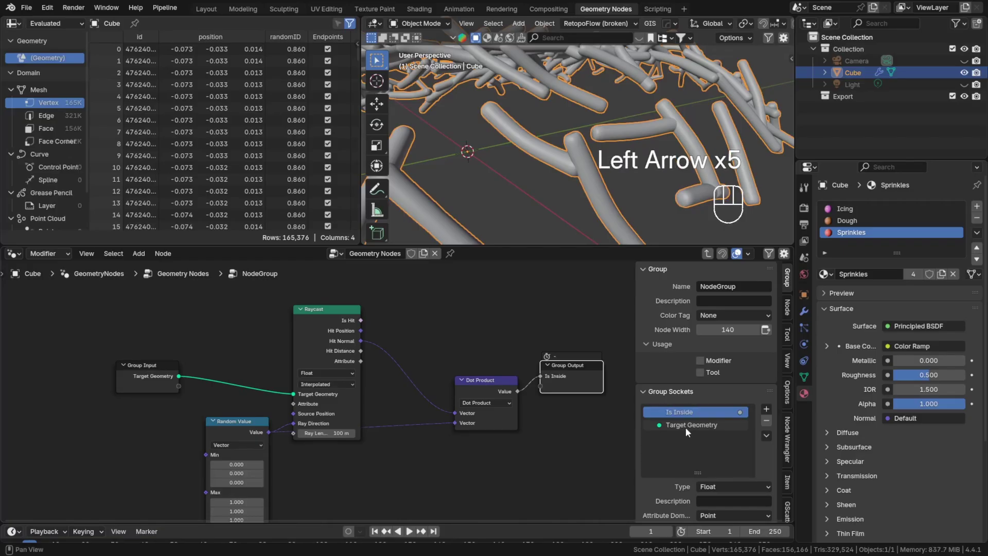
scroll(582, 317, "up", 2)
left_click(727, 486)
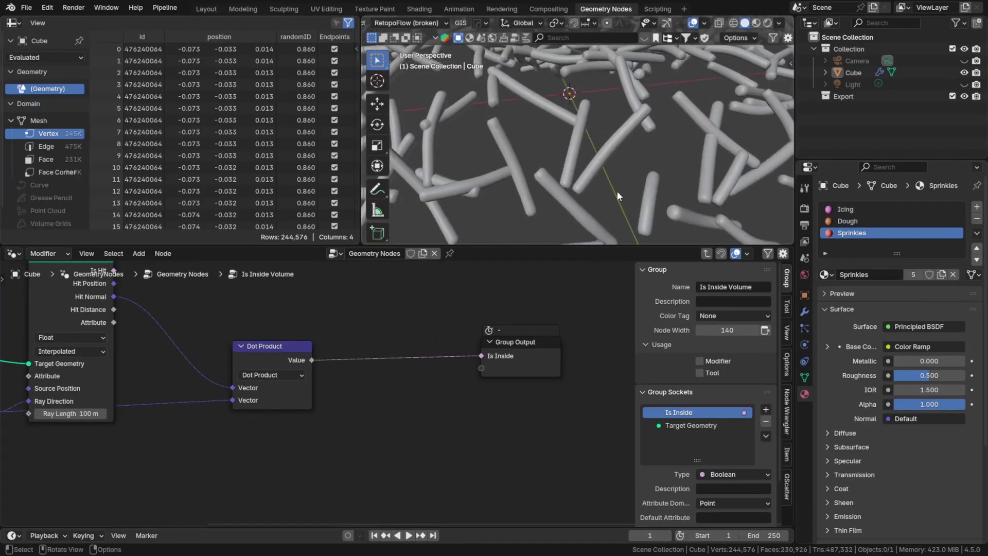
- Add a Float Greater Than comparison node fed by the Dot Product's Value, placed just after the Dot Product node
middle_click_drag(616, 190, 620, 170)
middle_click_drag(386, 321, 418, 345)
middle_click_drag(492, 448, 417, 426)
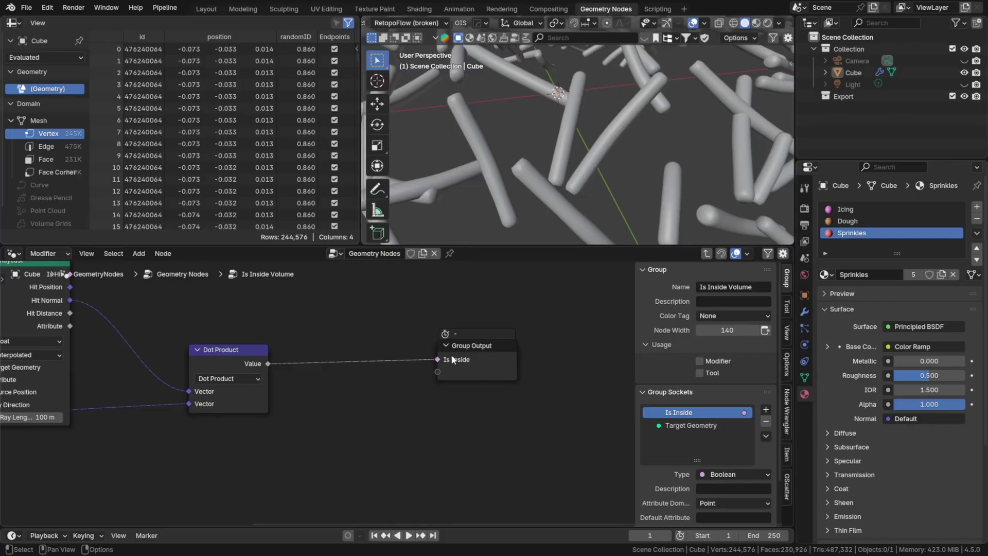
left_click_drag(268, 362, 276, 364)
left_click_drag(311, 400, 315, 402)
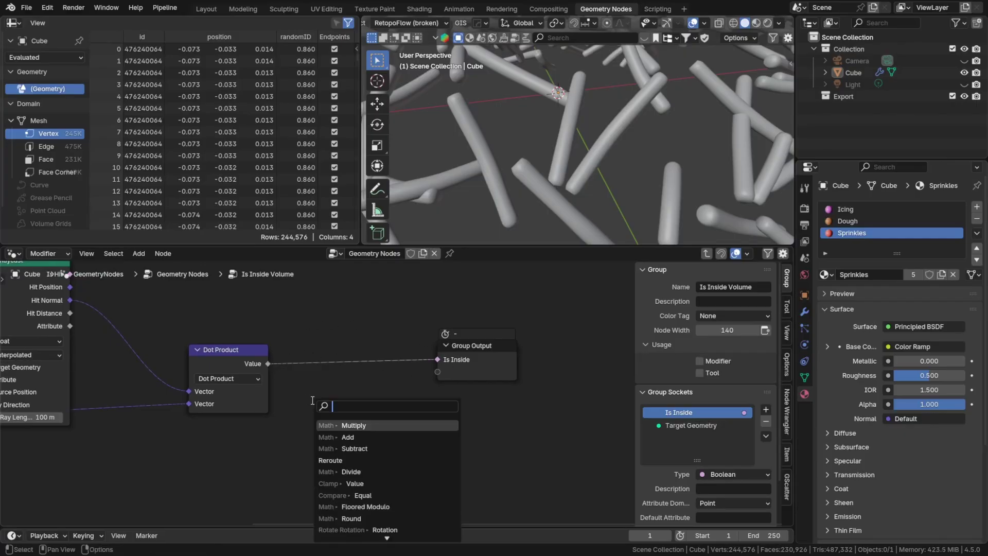
type("grea")
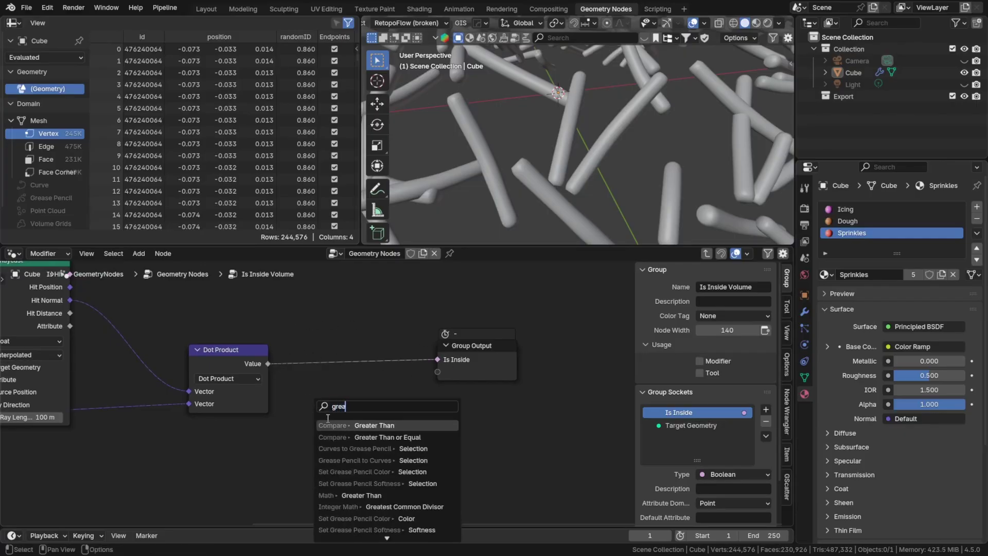
left_click(328, 422)
left_click(325, 413)
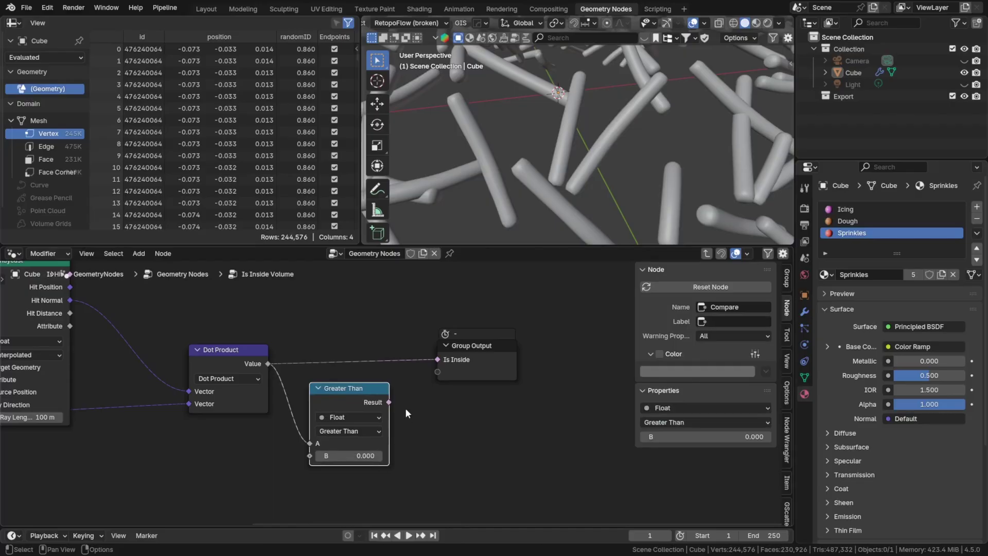
- Connect the Greater Than result to the Group Output's Is Inside socket and line the node up between Dot Product and Group Output
left_click_drag(389, 401, 435, 360)
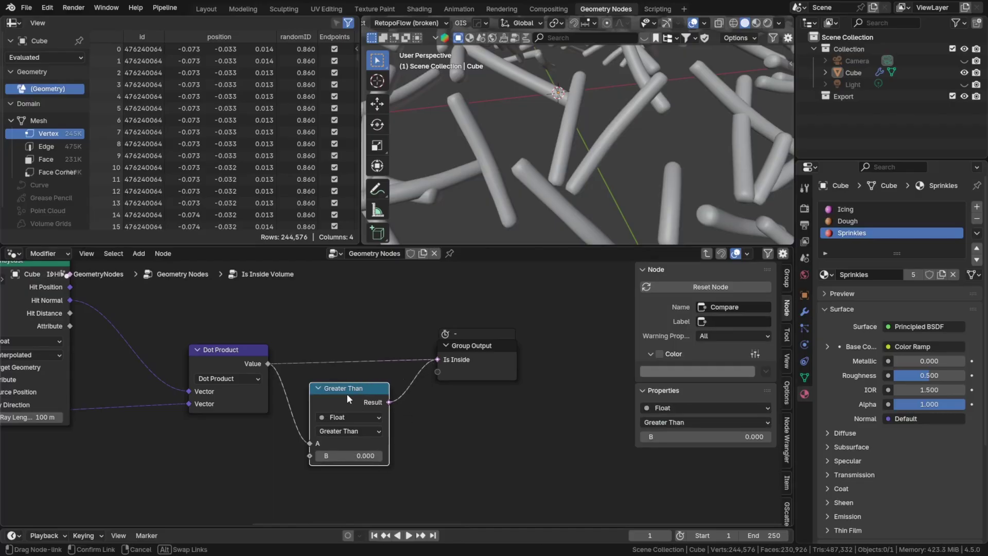
left_click_drag(347, 394, 350, 349)
middle_click_drag(422, 425, 512, 413)
scroll(489, 423, "down", 2)
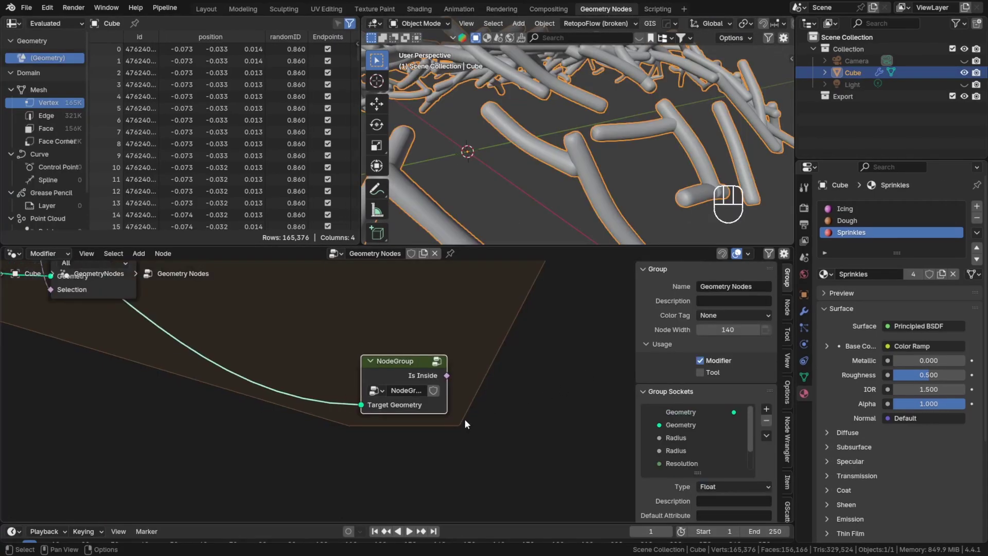
- Rename the new node group in the main tree as Is Inside Volume
scroll(465, 420, "down", 6)
middle_click_drag(470, 387, 473, 426)
left_click_drag(422, 426, 384, 418)
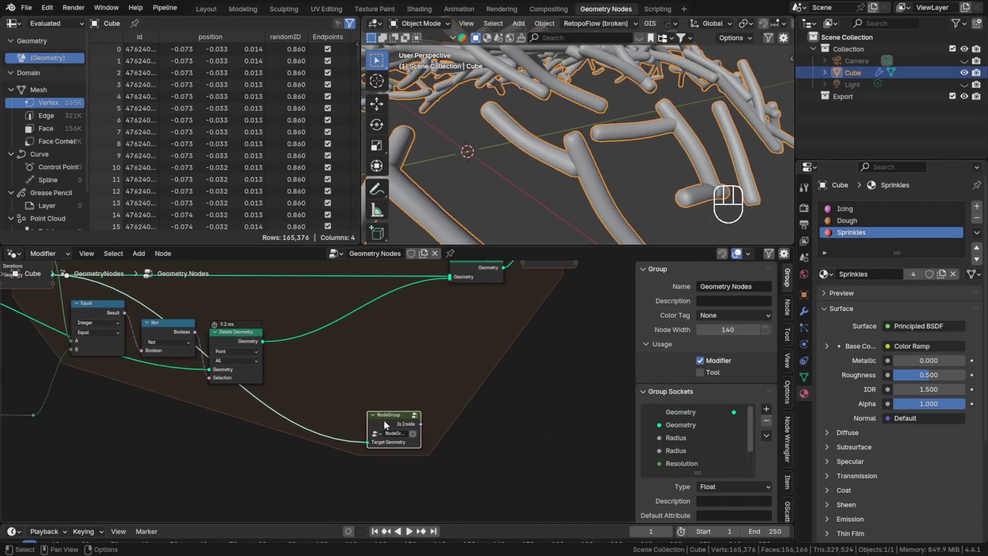
scroll(384, 418, "up", 4)
double_click(395, 437)
type("Is")
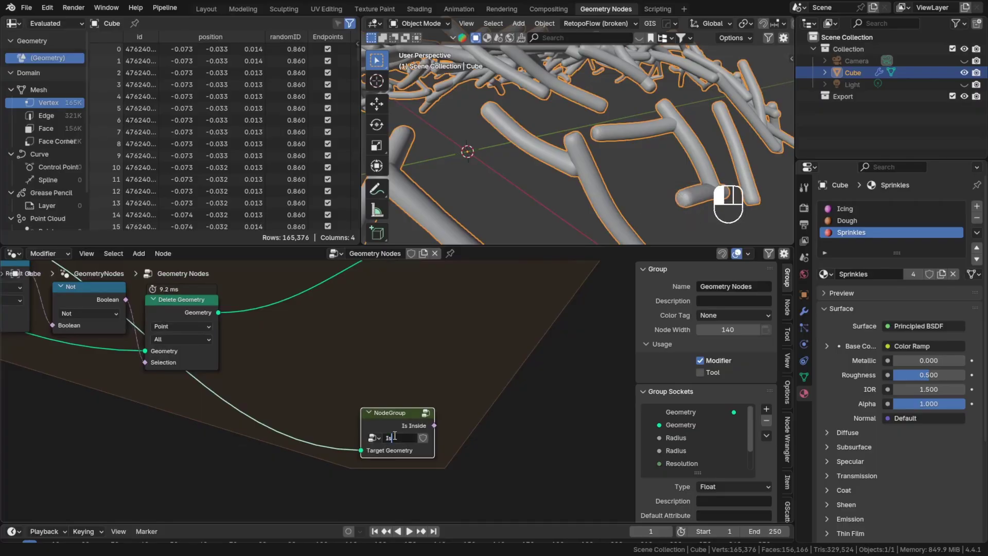
type(" Inside Volume")
key("Return")
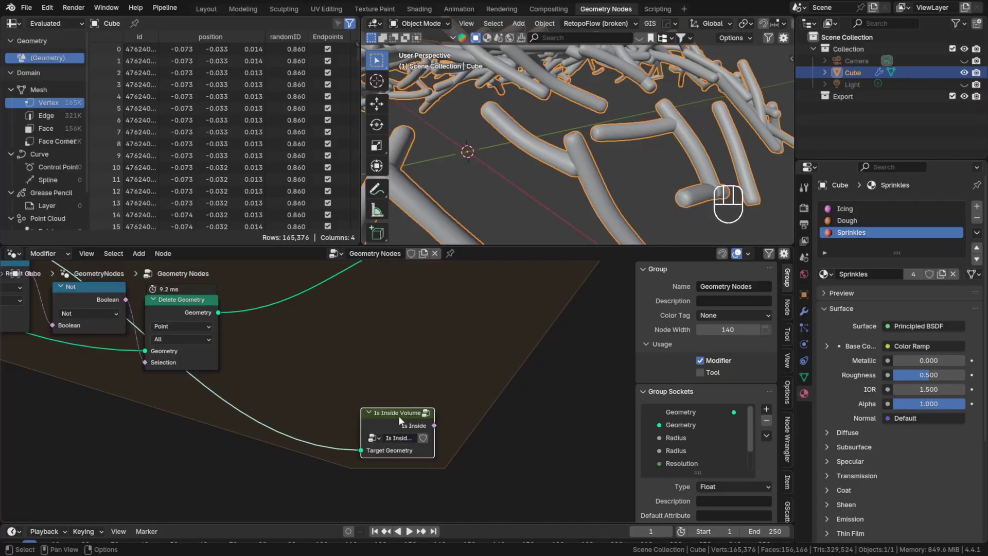
- Move the Is Inside Volume node up beside the Delete Geometry node
left_click_drag(398, 416, 303, 350)
scroll(360, 308, "down", 5)
middle_click_drag(360, 307, 293, 385)
scroll(293, 395, "up", 3)
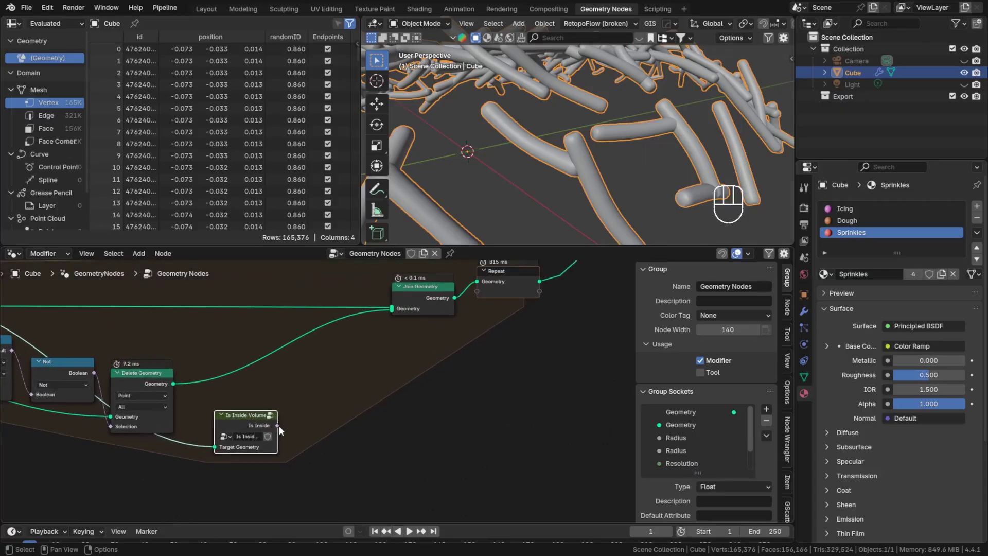
- Add an Accumulate Field node after the Is Inside Volume node
key("shift+a")
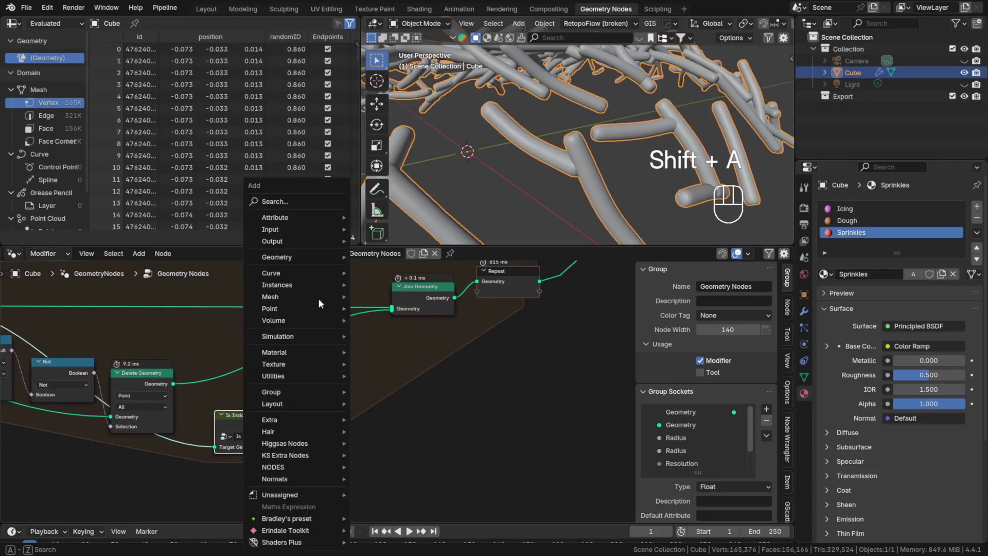
left_click(304, 202)
type("acc")
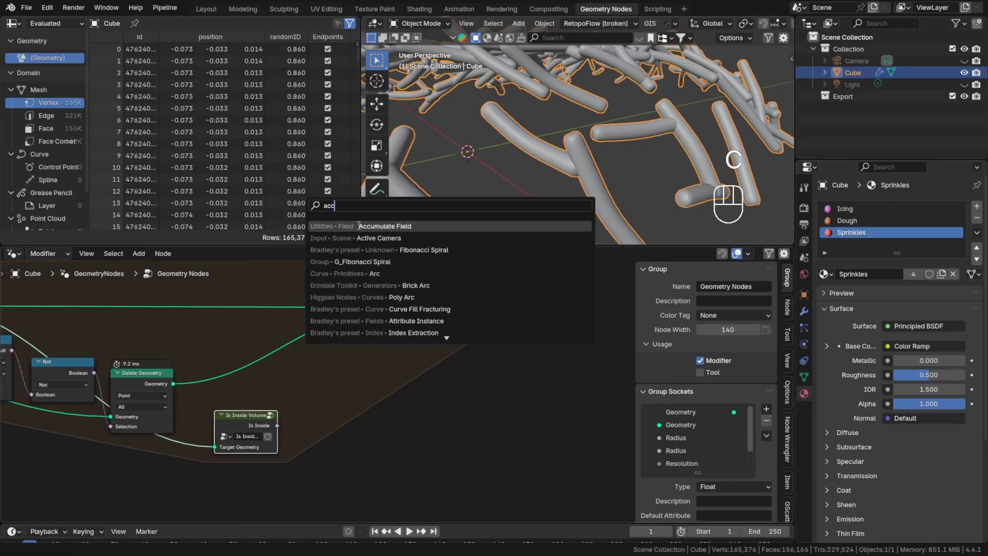
key("Return")
left_click(395, 426)
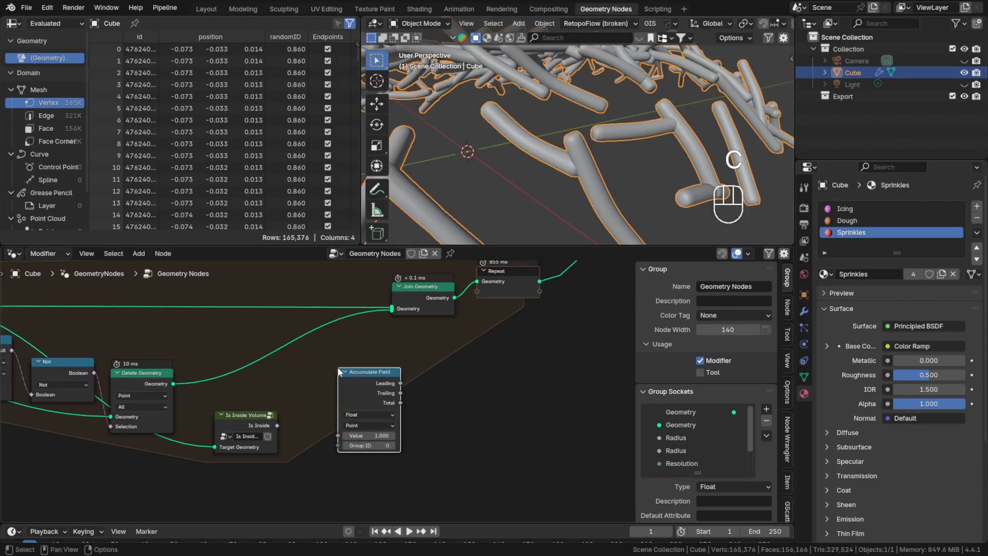
- Examine the Accumulate Field node's outputs, data type, domain, Value and Group ID settings
scroll(395, 426, "up", 3)
middle_click_drag(408, 415, 426, 404)
scroll(426, 404, "up", 1)
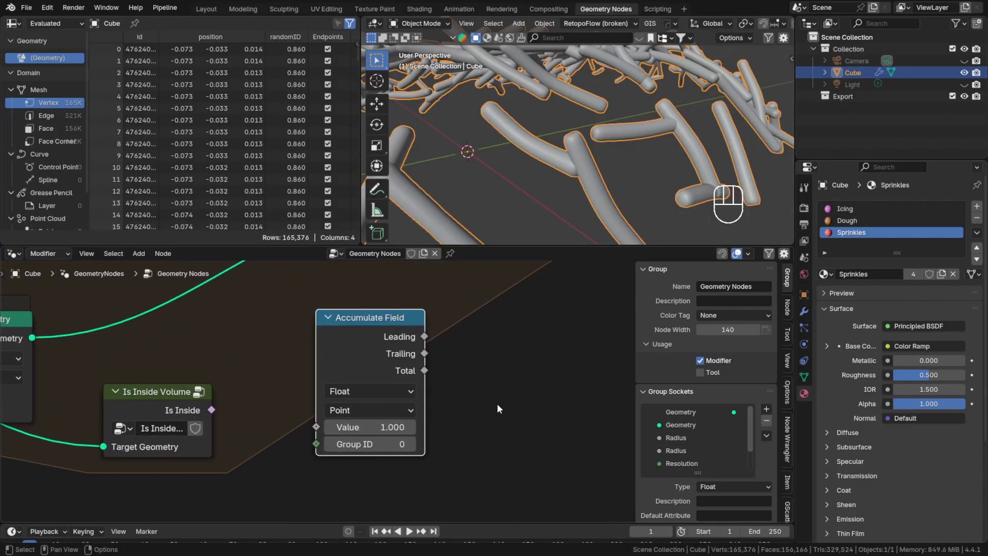
scroll(491, 396, "up", 2)
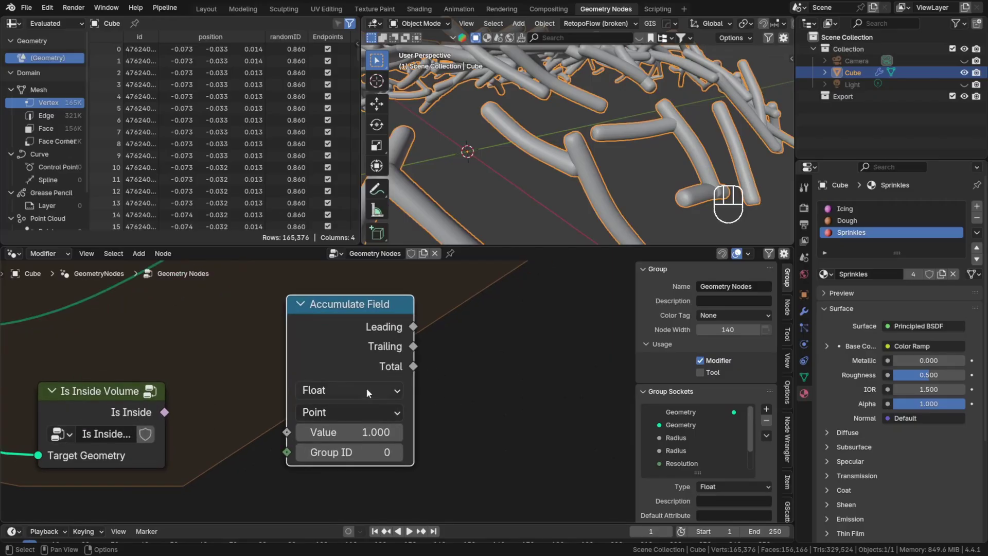
scroll(201, 418, "down", 1)
middle_click_drag(202, 417, 261, 435)
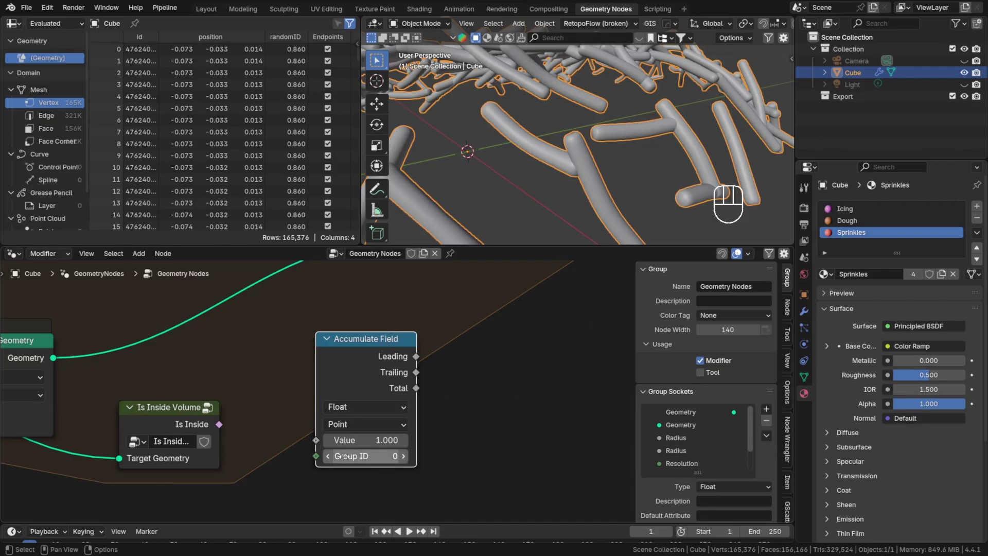
scroll(352, 456, "down", 2)
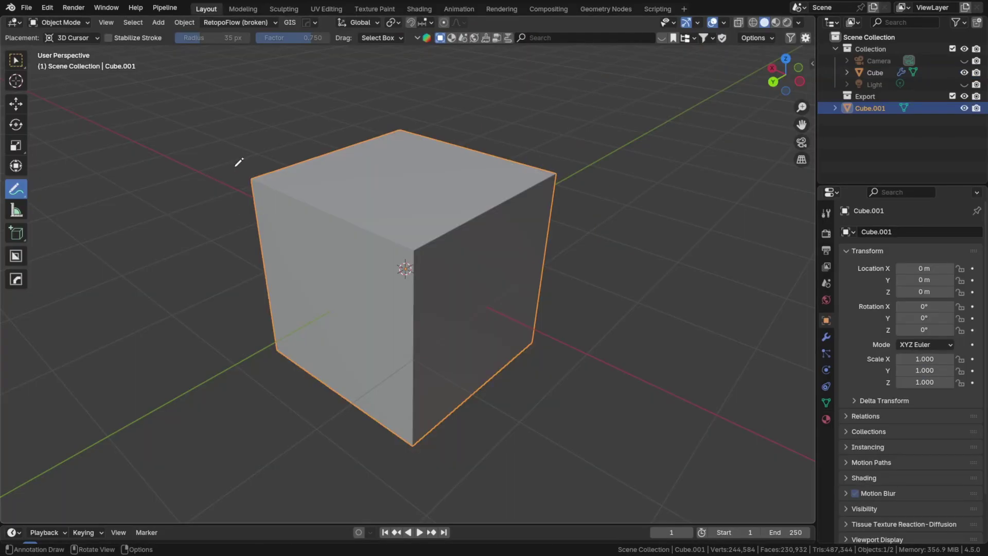
- Annotate the cube with small freehand arch marks at its visible corners and a few short strokes across it
left_click_drag(235, 167, 249, 184)
mouse_move(405, 253)
left_mouse_down()
mouse_move(419, 227)
mouse_move(423, 270)
left_mouse_up()
left_click_drag(394, 129, 397, 151)
left_click_drag(541, 168, 556, 199)
mouse_move(535, 346)
left_mouse_down()
mouse_move(546, 327)
mouse_move(551, 365)
left_mouse_up()
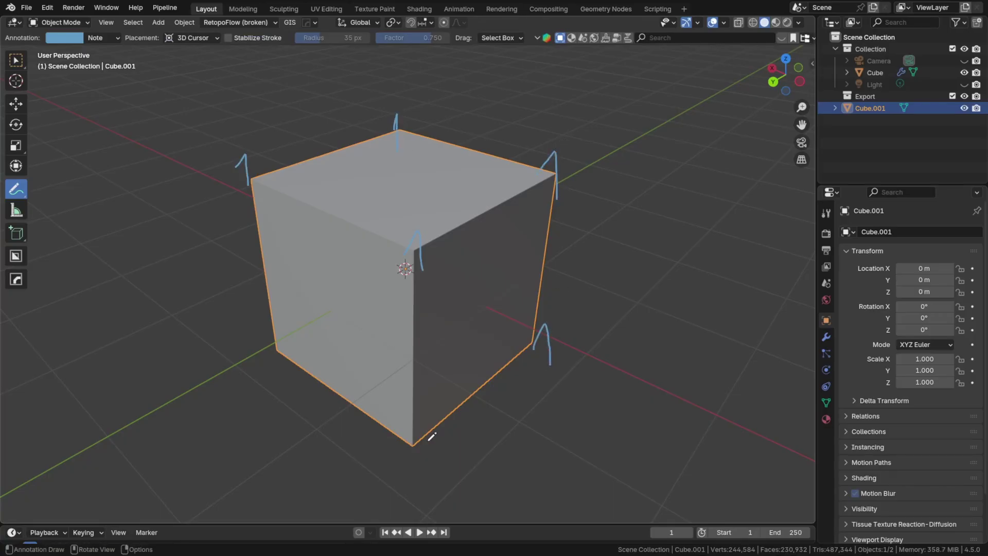
left_click_drag(428, 436, 444, 456)
left_click_drag(271, 351, 283, 371)
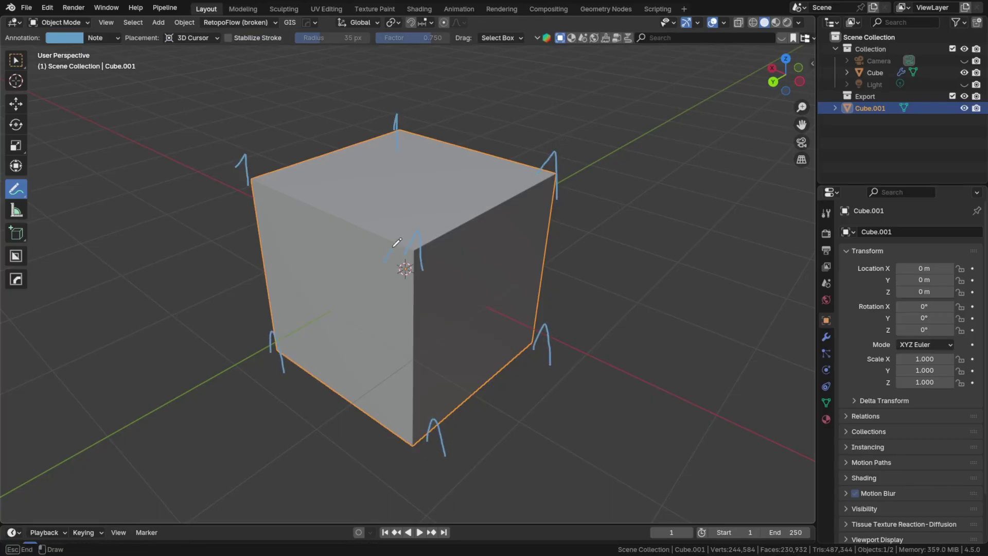
left_click_drag(396, 242, 395, 280)
mouse_move(294, 331)
left_mouse_down()
mouse_move(411, 261)
mouse_move(404, 116)
left_mouse_up()
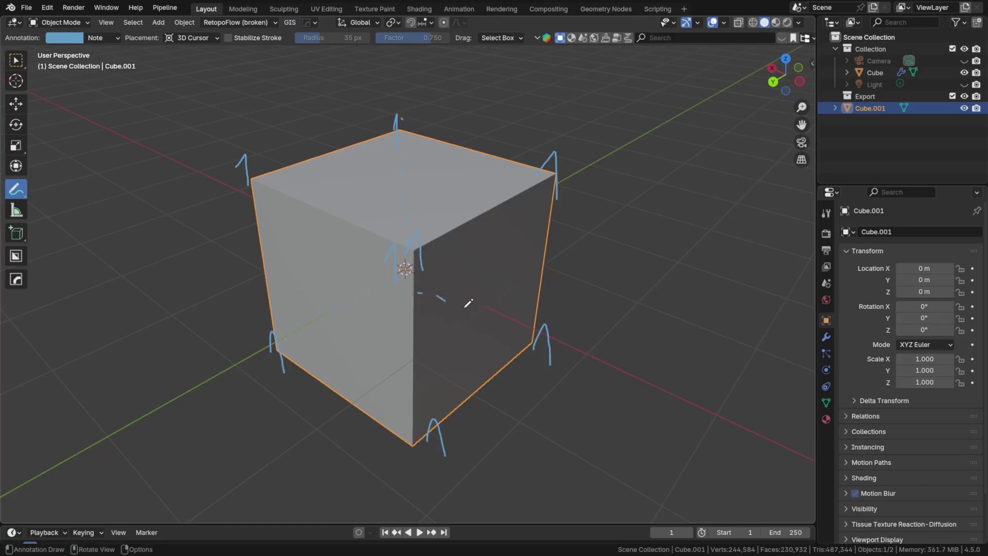
mouse_move(612, 272)
left_mouse_down()
mouse_move(640, 287)
mouse_move(604, 280)
left_mouse_up()
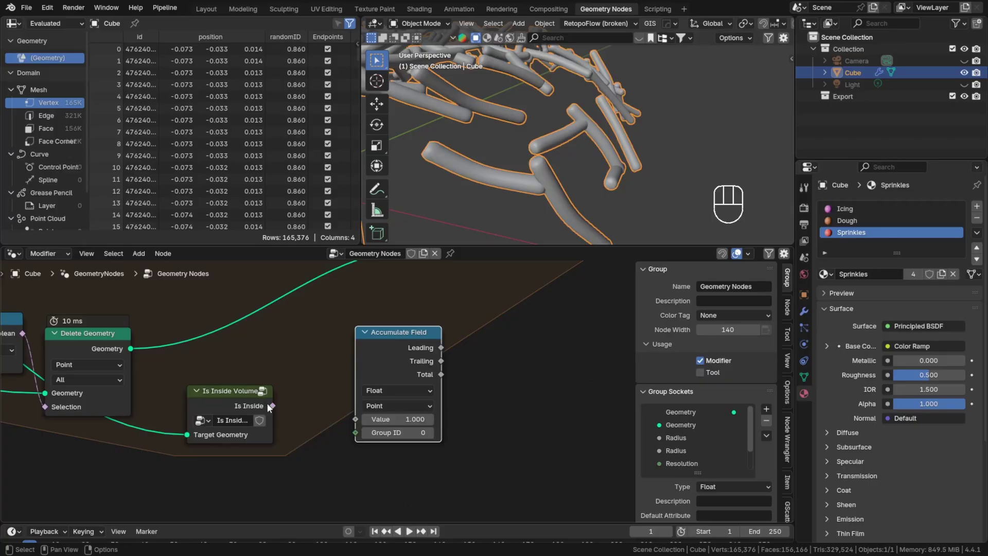
- Connect the Is Inside output to the Accumulate Field's Value input, keeping the Float data type
left_click_drag(272, 405, 309, 421)
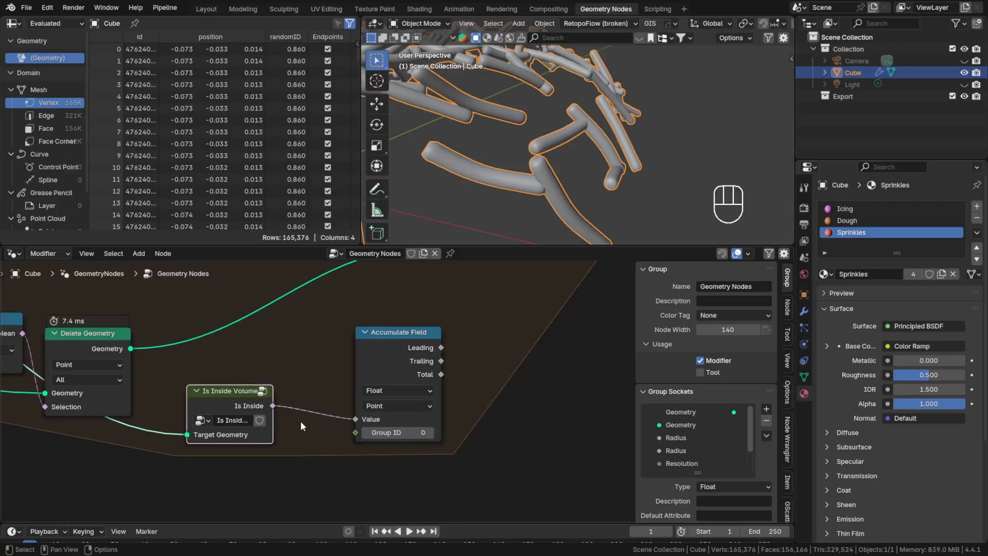
scroll(301, 421, "down", 1)
left_click(371, 398)
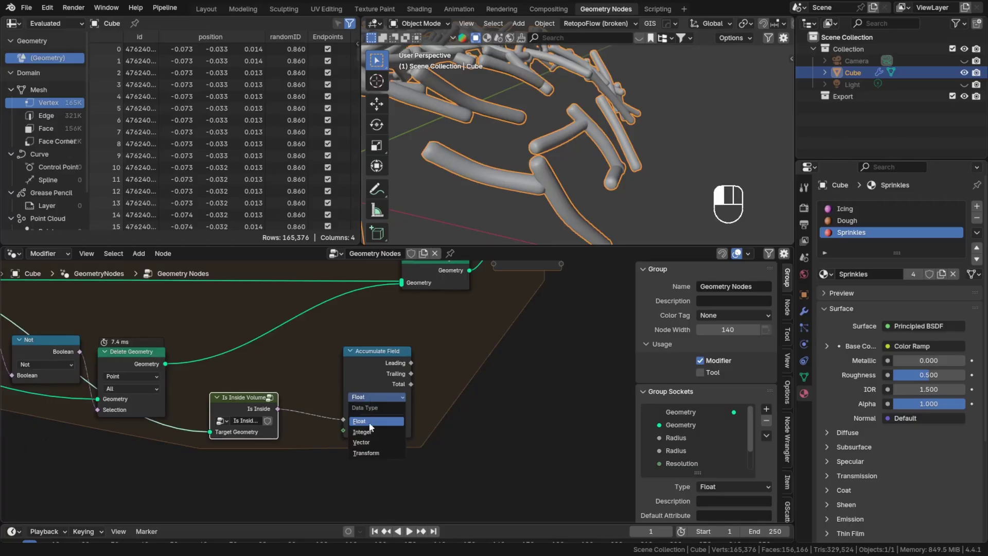
left_click(280, 435)
- Move the Delete Geometry node up and connect the attribute feeding the Equal node to the Accumulate Field's Group ID
middle_click_drag(280, 435, 403, 414)
scroll(355, 416, "down", 1)
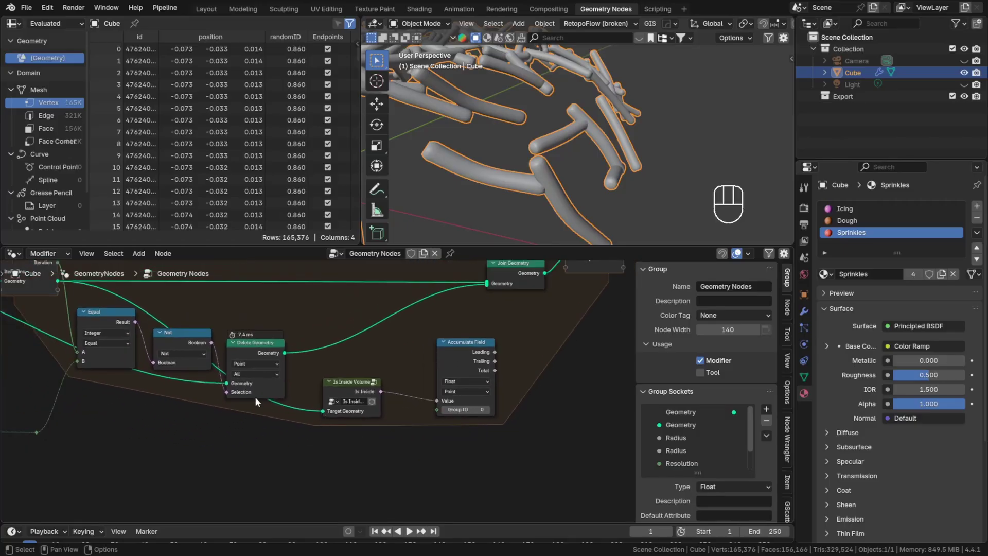
left_click_drag(257, 344, 269, 324)
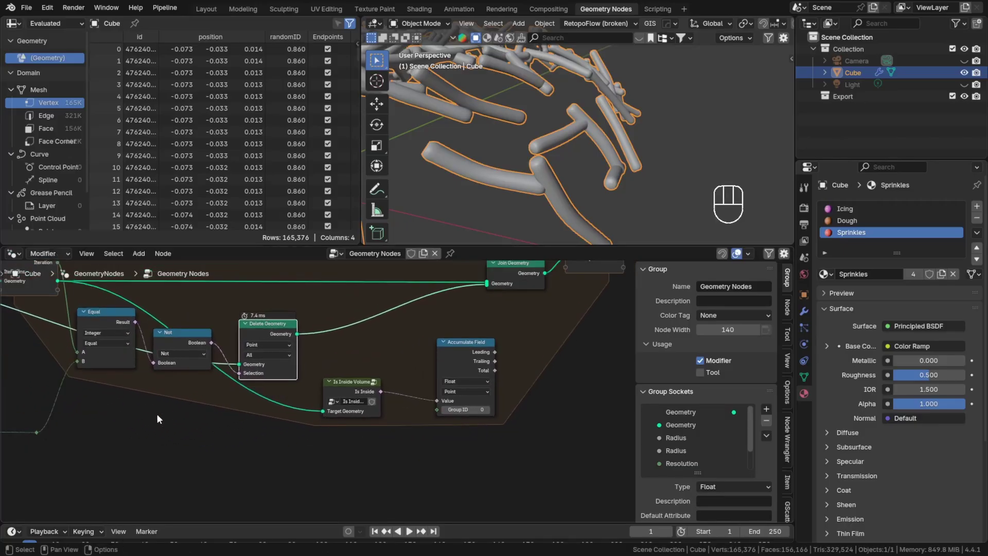
middle_click_drag(124, 431, 269, 406)
left_click_drag(181, 407, 589, 389)
middle_click_drag(520, 411, 265, 429)
scroll(274, 400, "up", 2)
scroll(273, 397, "up", 1)
left_click_drag(242, 367, 242, 362)
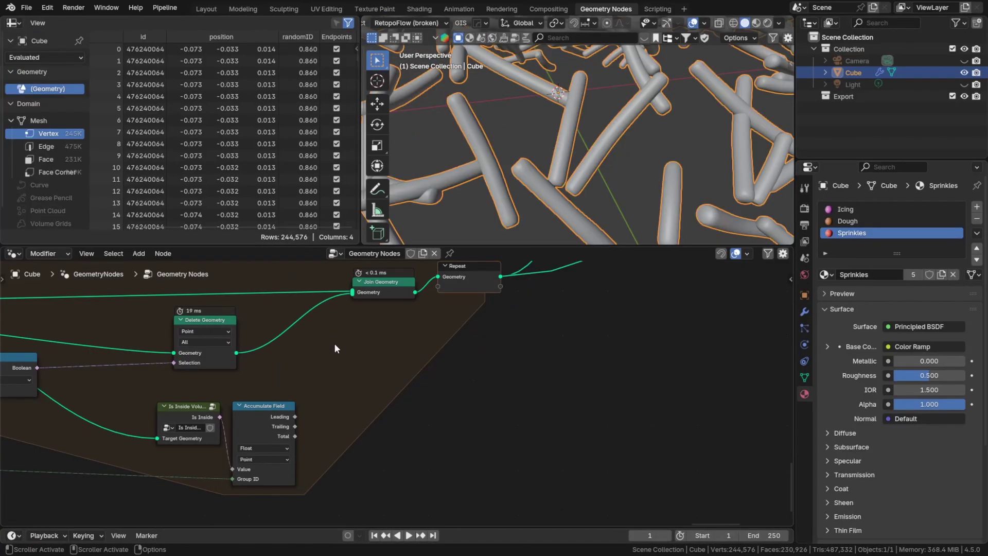
- Examine the Accumulate Field node's data type options and its Leading, Trailing and Total outputs
scroll(280, 366, "up", 1)
middle_click_drag(271, 369, 278, 345)
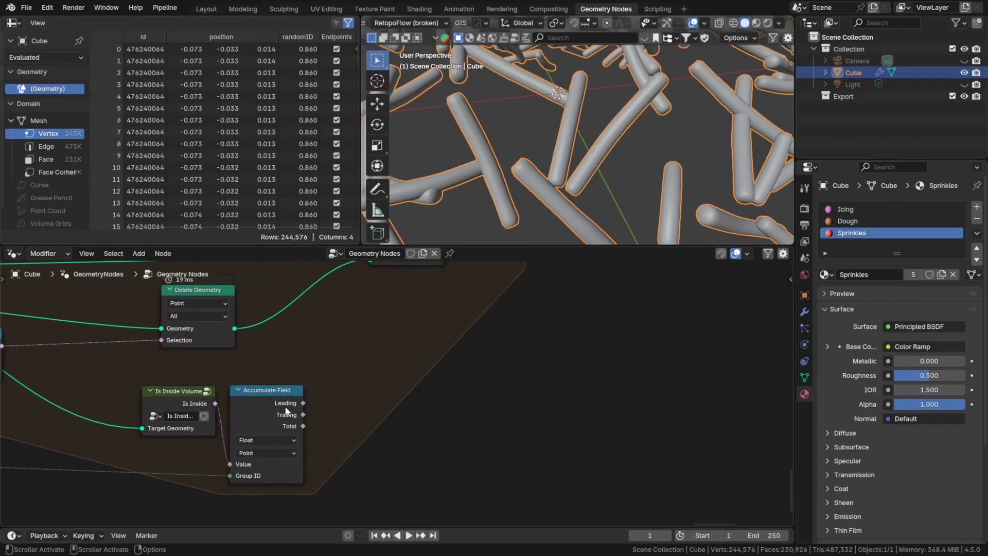
middle_click_drag(283, 411, 325, 387)
scroll(307, 419, "up", 1)
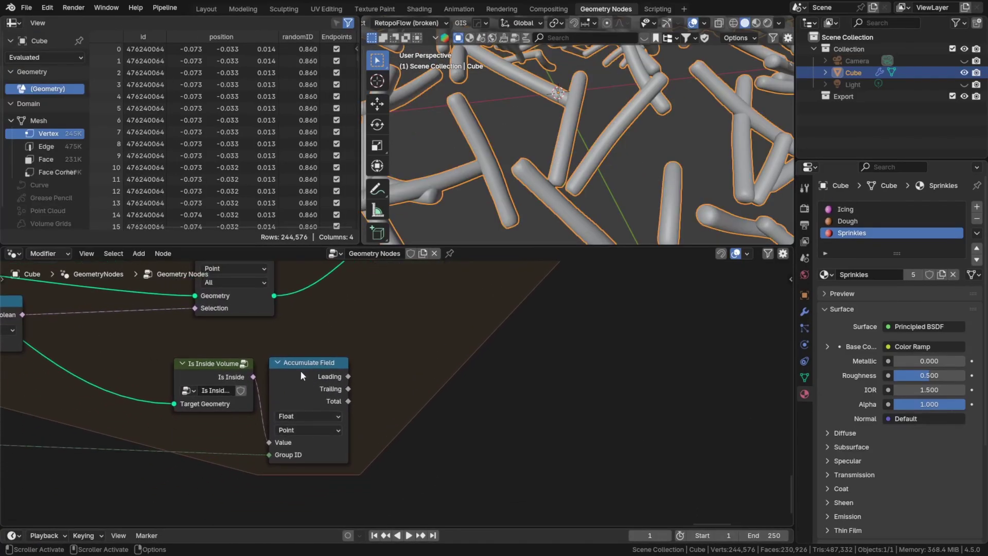
left_click(317, 417)
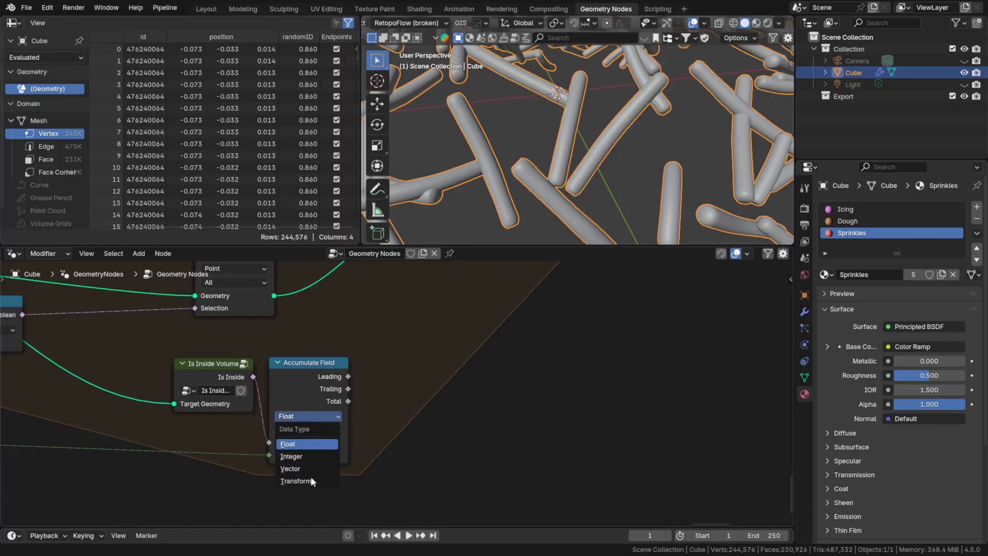
left_click(324, 443)
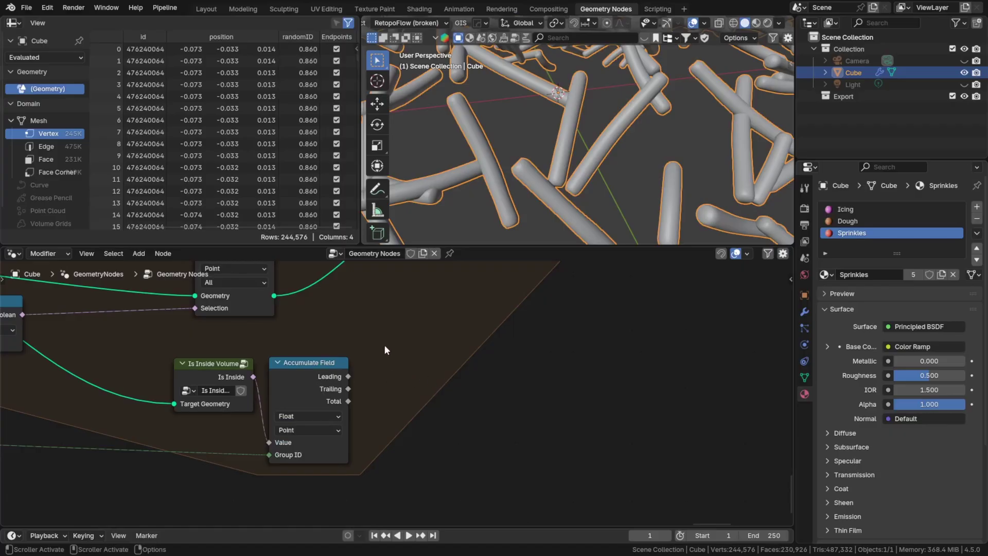
left_click(327, 366)
middle_click_drag(282, 294, 349, 351)
scroll(402, 458, "up", 2)
middle_click_drag(402, 457, 410, 409)
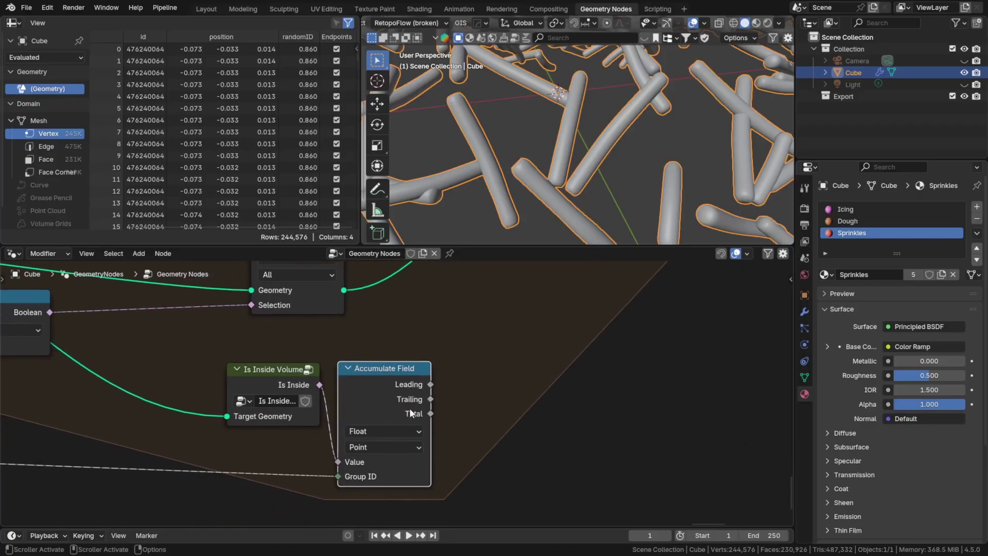
scroll(409, 420, "down", 2)
- Duplicate the Delete Geometry node and insert the copy between the original and the Join Geometry node
middle_click_drag(427, 358, 353, 418)
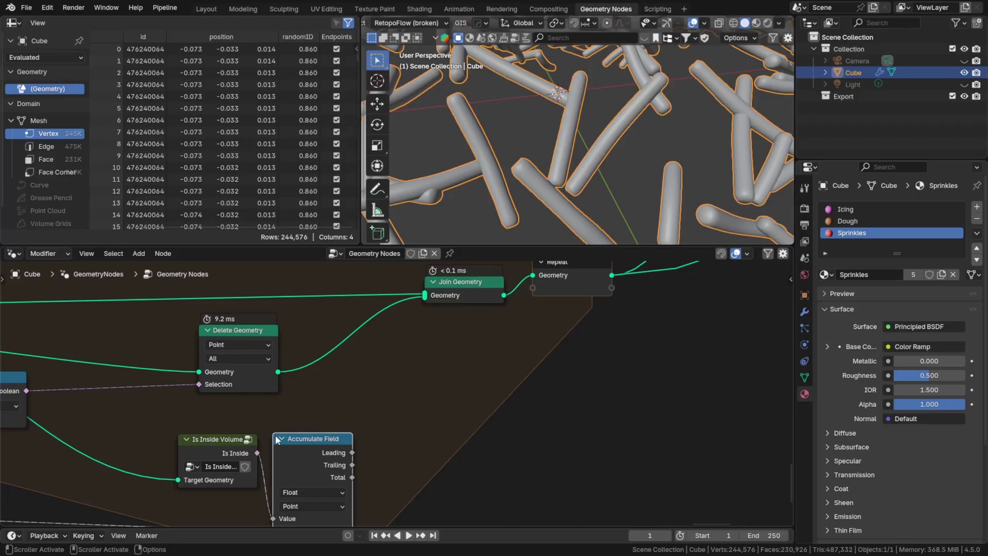
left_click(227, 331)
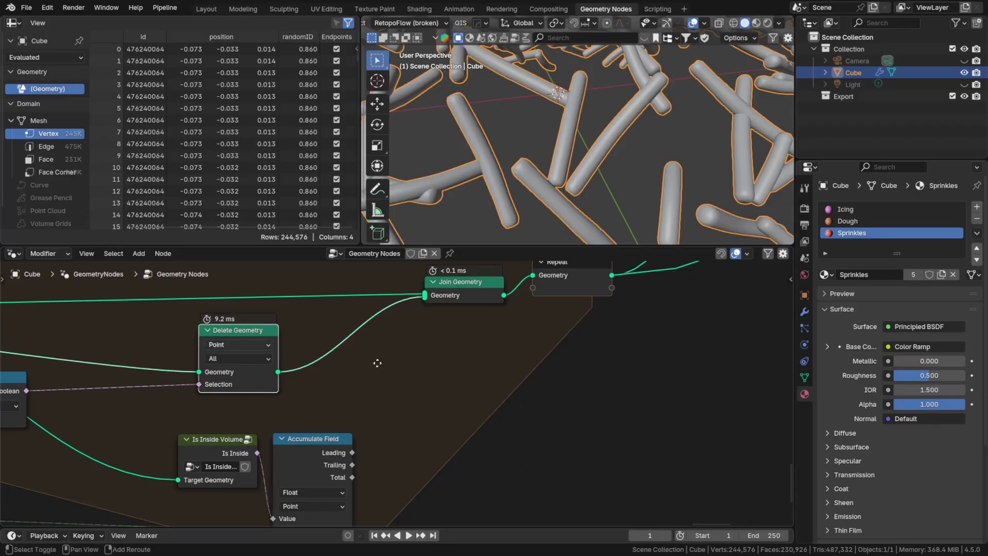
key("shift+d")
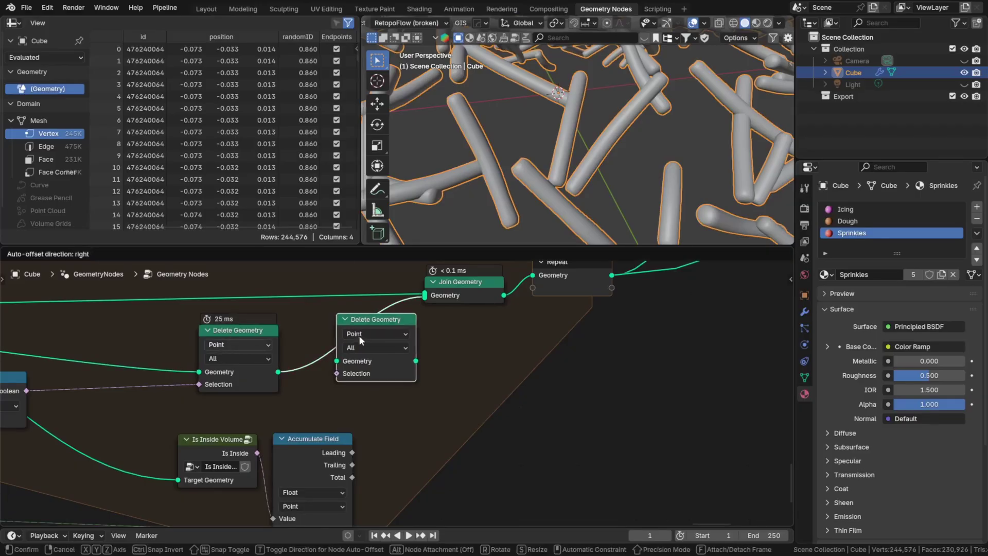
left_click(359, 335)
middle_click_drag(357, 473, 353, 455)
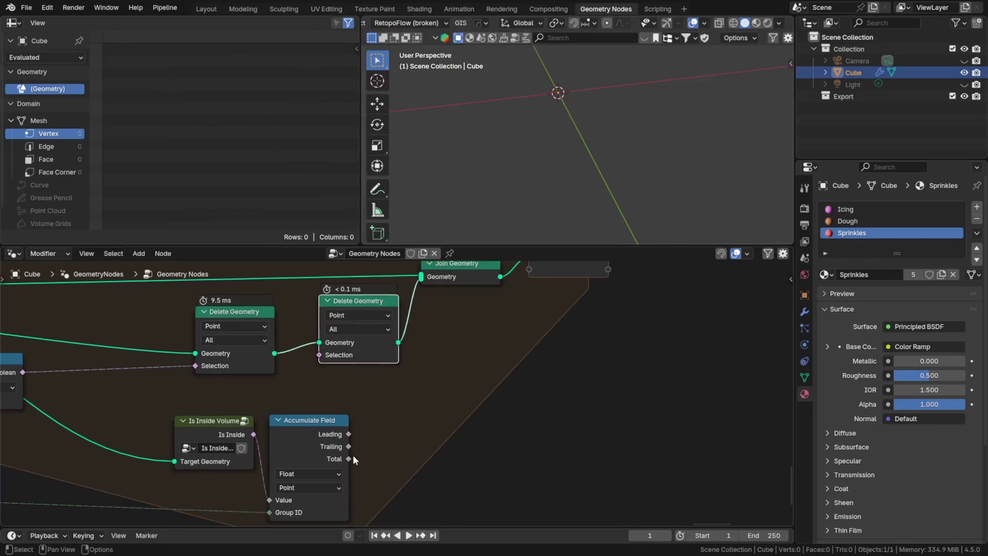
- Connect the Accumulate Field's Total output to the second Delete Geometry node's Selection and view the sprinkles
left_click_drag(349, 459, 316, 366)
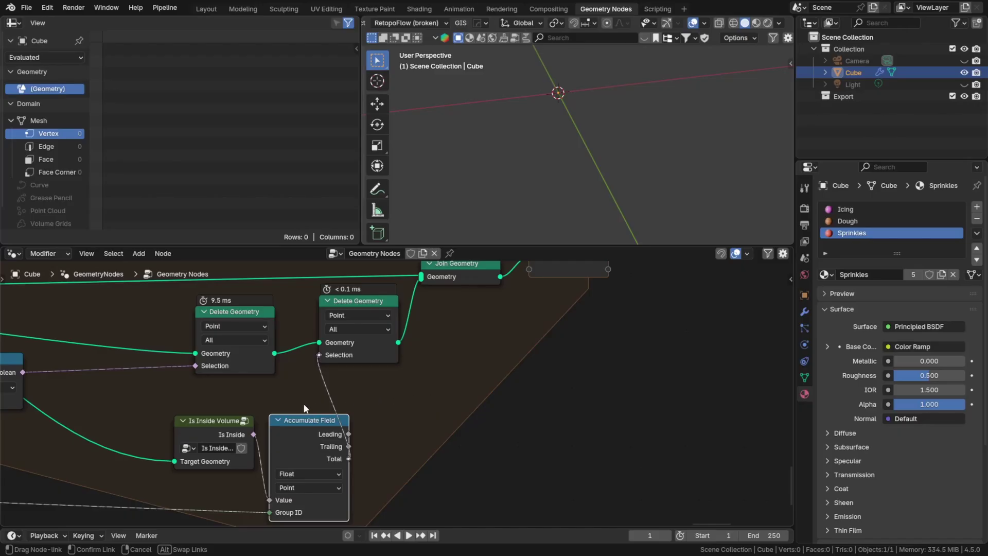
left_click_drag(358, 268, 358, 368)
scroll(561, 176, "down", 10)
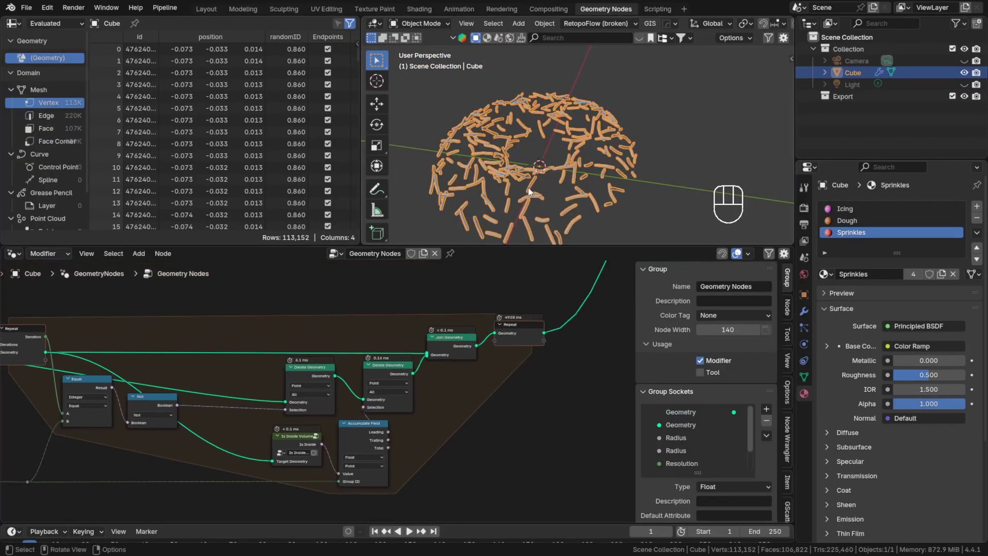
middle_click_drag(514, 185, 567, 194)
scroll(510, 192, "up", 2)
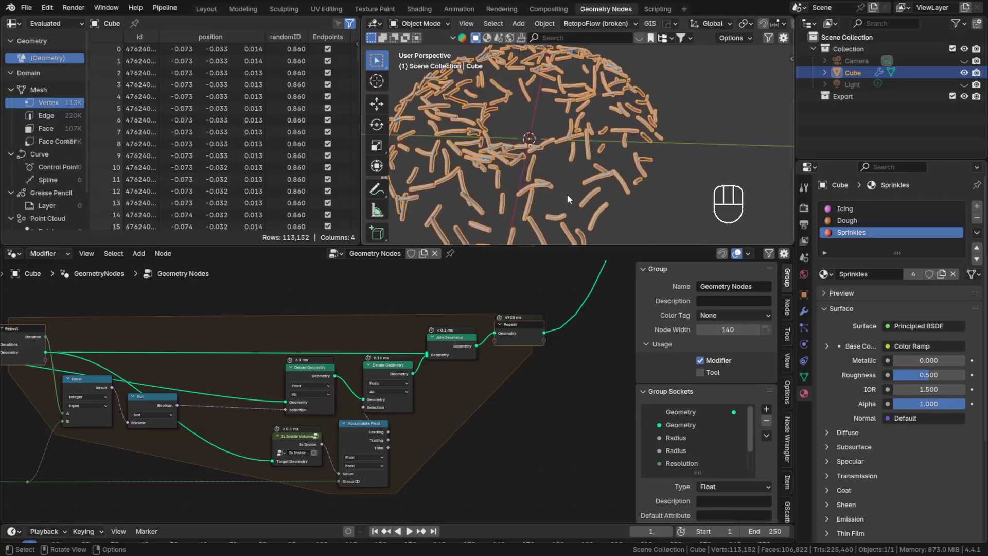
- Mute and unmute the second Delete Geometry node to compare the sprinkles with and without intersection removal
left_click(390, 368)
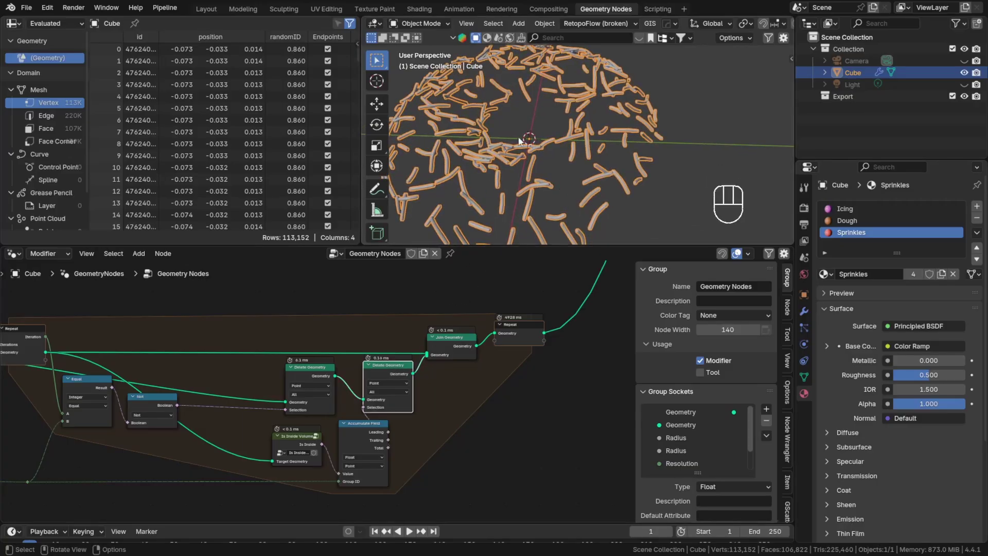
middle_click_drag(538, 194, 527, 201)
middle_click_drag(401, 387, 398, 391)
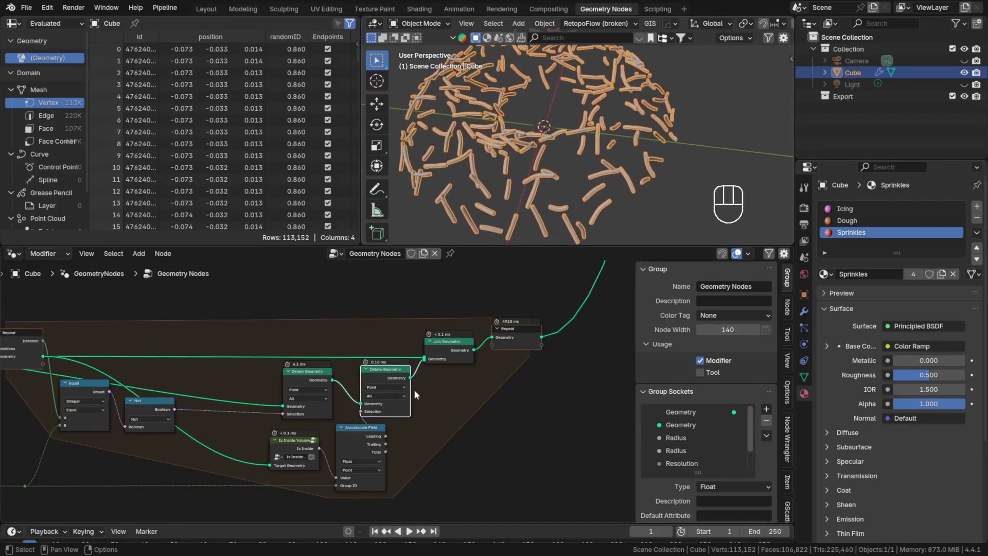
key("m")
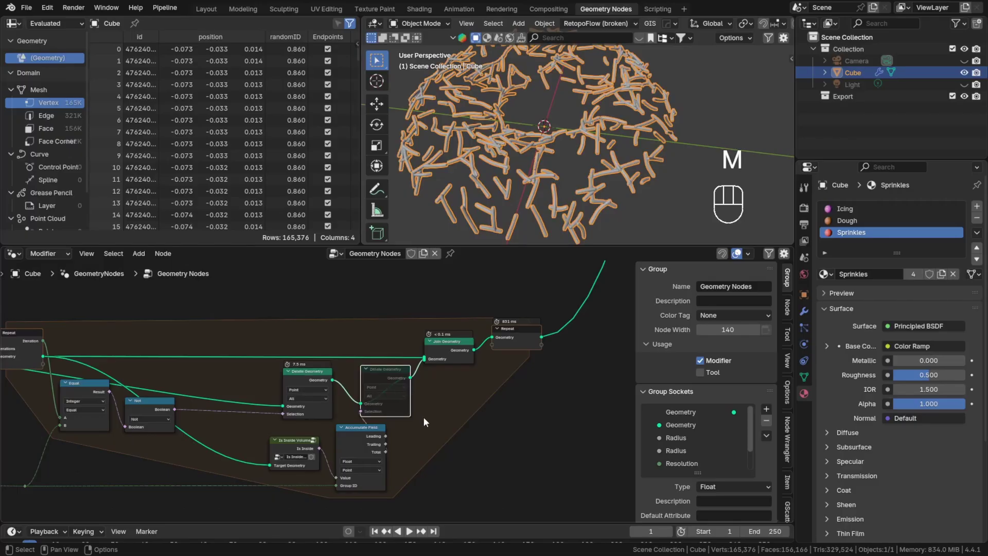
key("m")
- Set the maximum density of the sprinkles' Distribute Points on Faces node to 30000 and edit its minimum distance
scroll(422, 416, "down", 8)
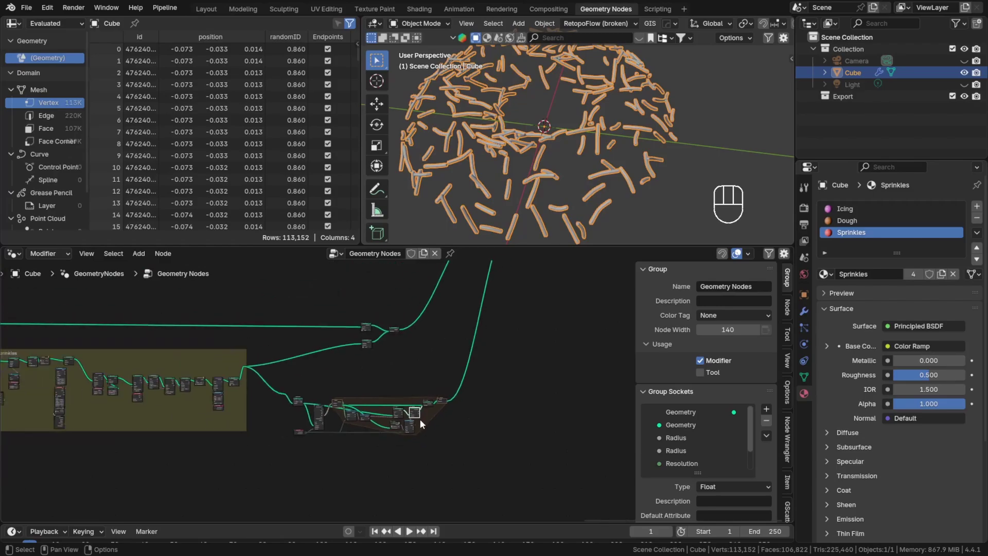
scroll(420, 418, "down", 5)
middle_click_drag(246, 365, 409, 356)
scroll(278, 342, "up", 5)
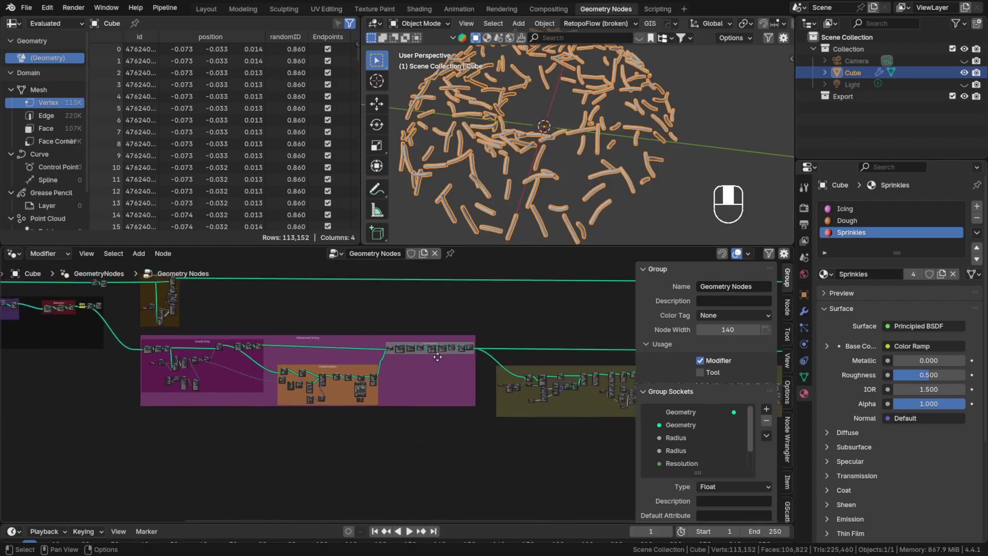
scroll(346, 388, "up", 8)
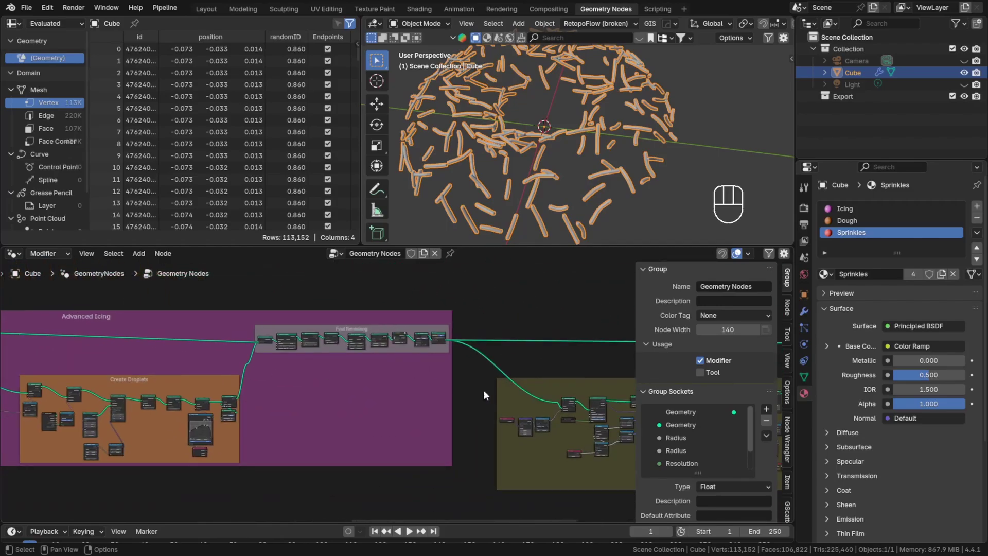
scroll(370, 349, "up", 2)
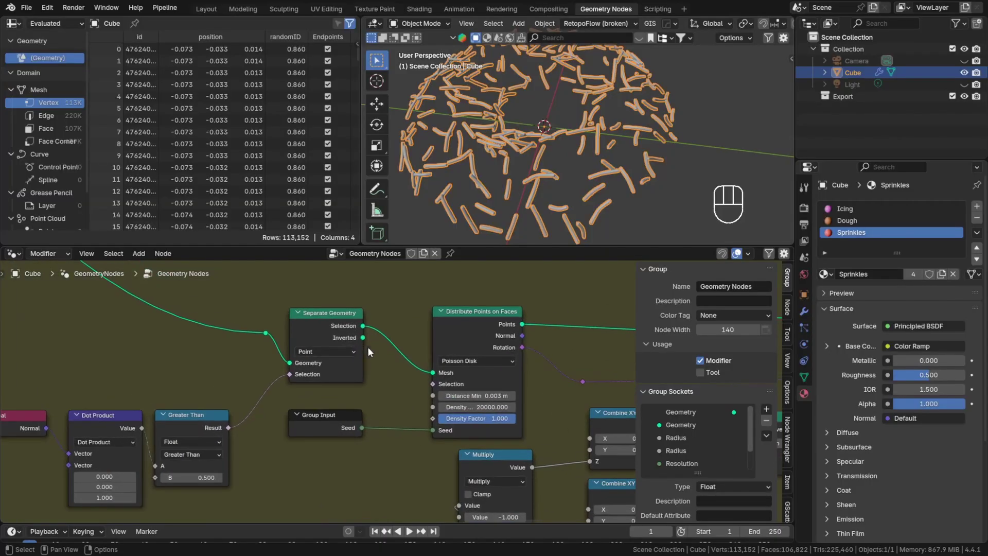
scroll(516, 419, "up", 3)
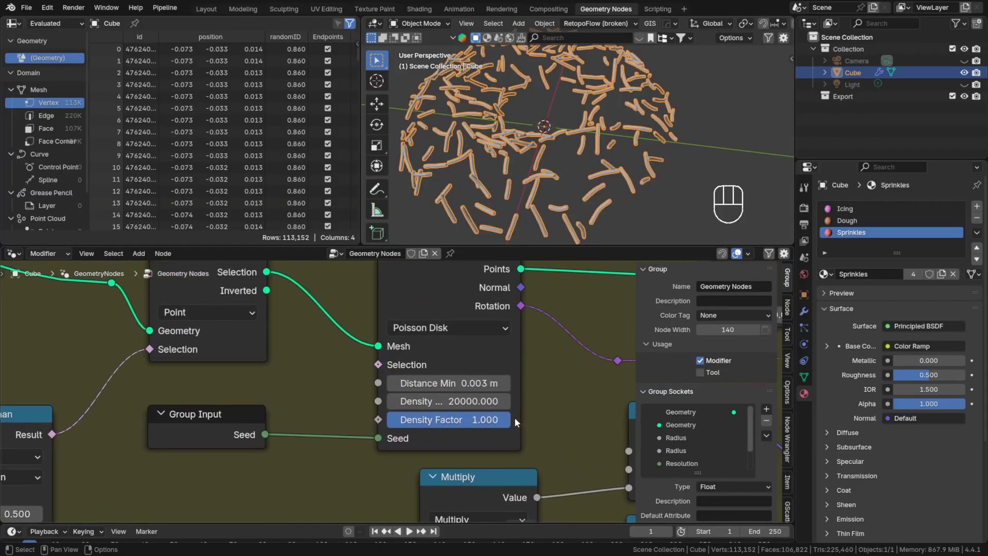
double_click(425, 401)
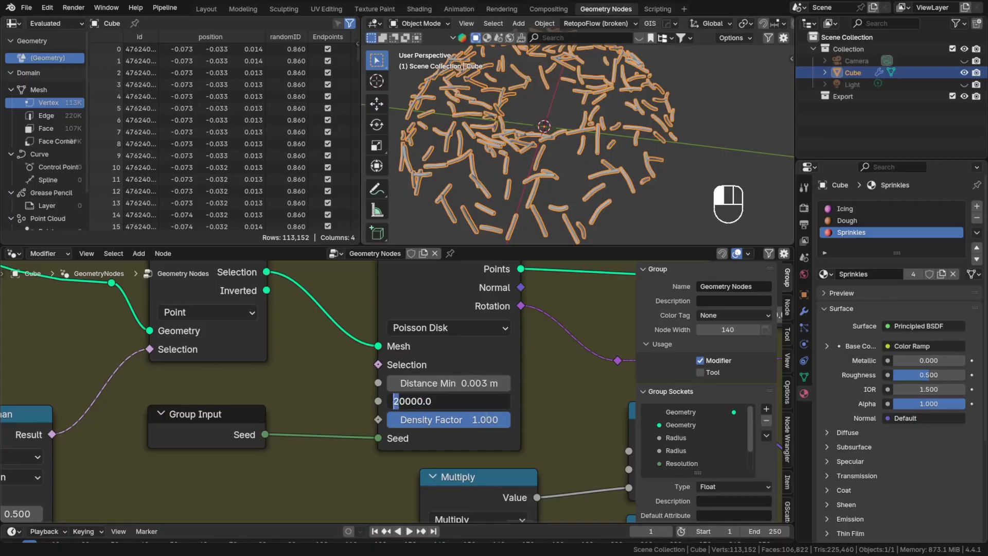
left_click(534, 424)
left_click(423, 385)
left_click_drag(419, 386, 414, 389)
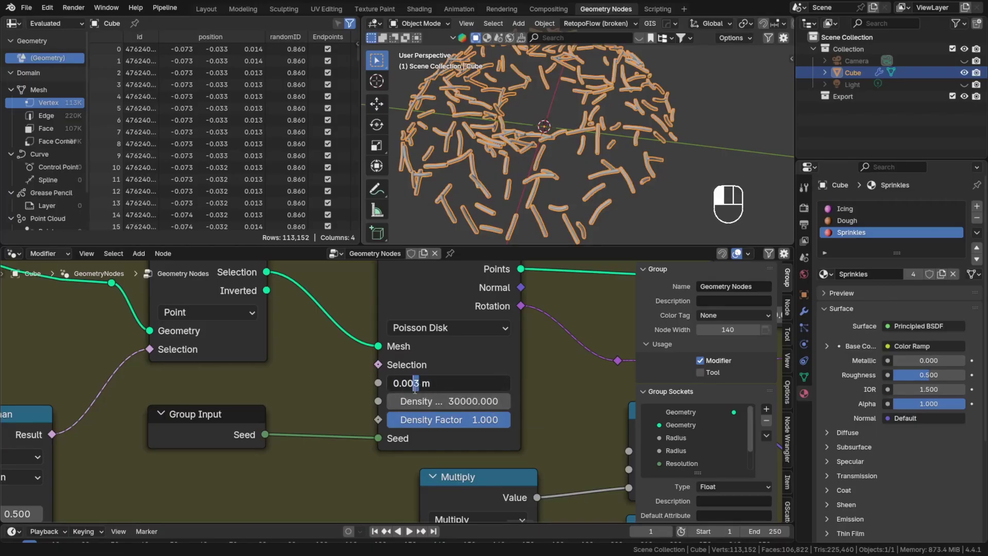
left_click(456, 453)
- Rebake the sprinkle geometry in the Bake node and inspect the sprinkles up close
scroll(457, 443, "down", 12)
middle_click_drag(458, 439, 400, 438)
scroll(370, 416, "up", 10)
left_click(262, 348)
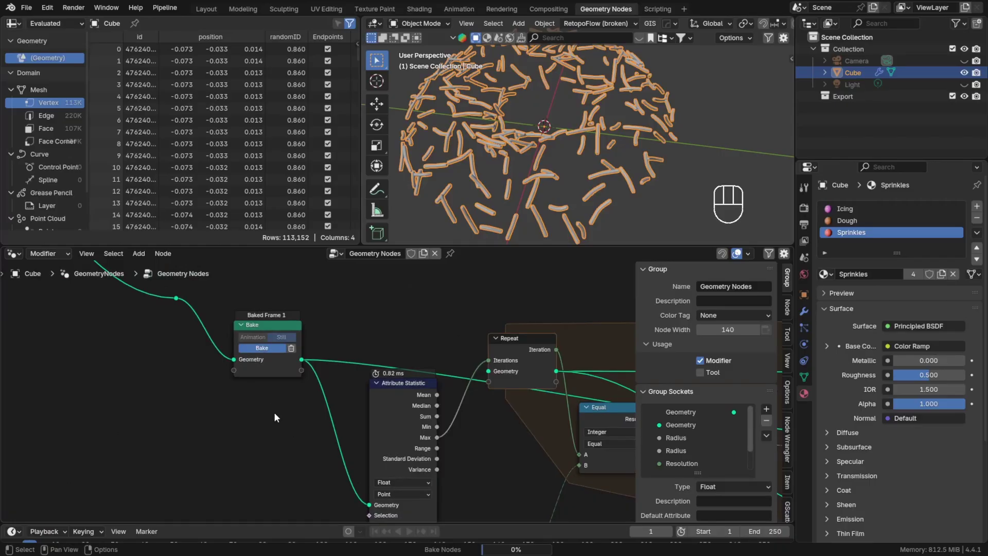
scroll(543, 159, "up", 4)
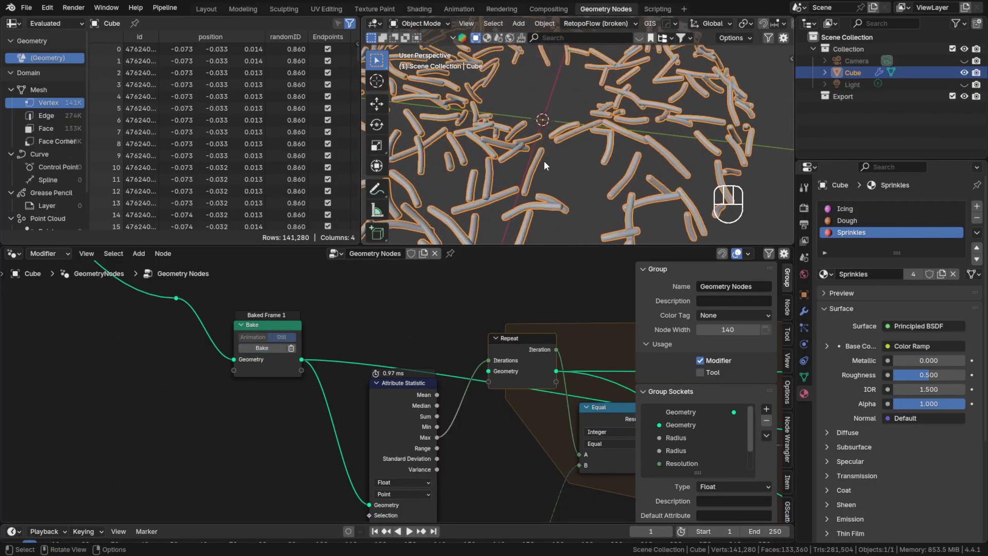
middle_click_drag(543, 159, 619, 221)
scroll(628, 230, "up", 4)
key("shift+b")
left_click_drag(629, 229, 566, 185)
middle_click_drag(566, 185, 662, 211)
- Enclose all nodes of the intersection-removal setup, from the Bake node through the Repeat zone, in one frame
scroll(685, 153, "down", 10)
scroll(566, 340, "down", 12)
middle_click_drag(566, 339, 383, 383)
scroll(417, 432, "up", 2)
left_click_drag(476, 455, 208, 352)
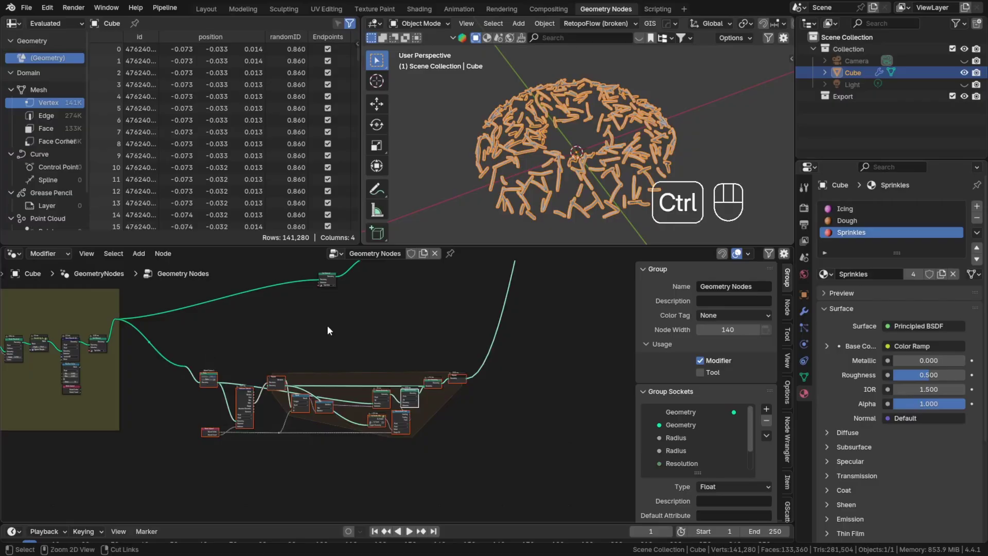
key("ctrl+j")
scroll(328, 331, "up", 2)
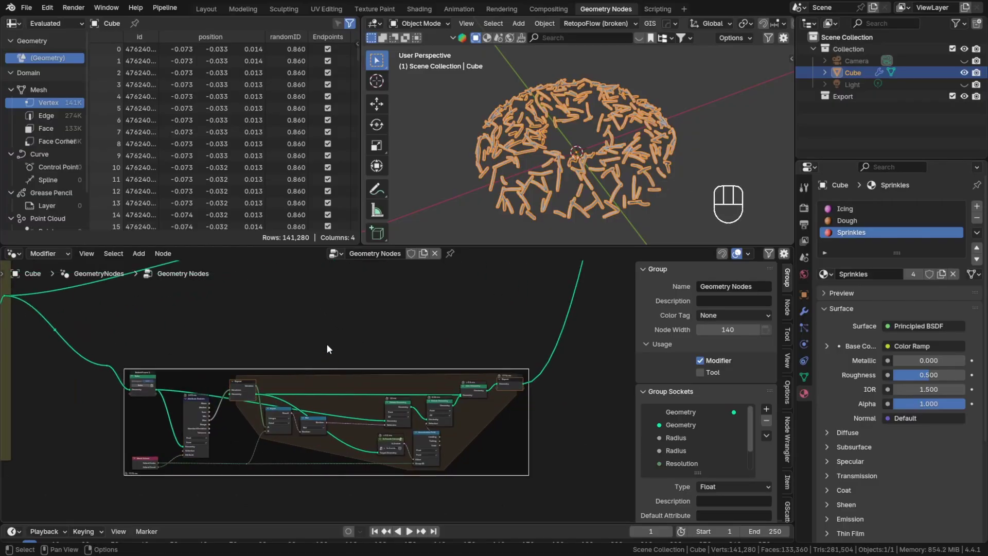
- Label the intersection-removal frame "Delete Overlaping Sprinkles" and give it a custom red color
key("F2")
key("Return")
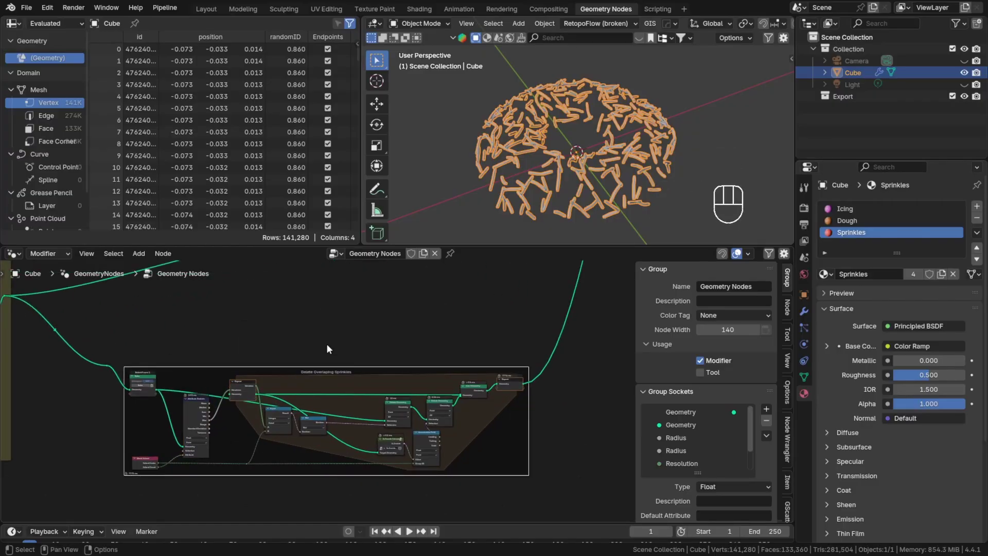
scroll(327, 349, "down", 4)
left_click(789, 310)
left_click(660, 353)
left_click(661, 371)
left_click(692, 259)
scroll(403, 349, "down", 7)
left_click(389, 351)
- Connect the overlap-free sprinkles to the Join Geometry node, link its result to the Group Output, and save the file
middle_click_drag(388, 348, 233, 378, "ctrl")
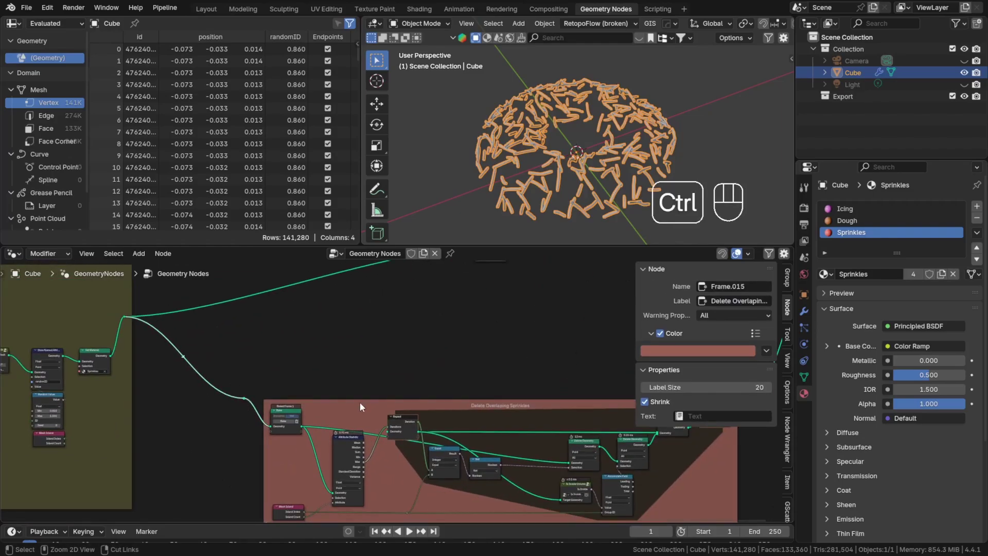
middle_click_drag(359, 403, 360, 419, "ctrl")
middle_click_drag(359, 419, 90, 434)
left_click_drag(385, 429, 220, 338)
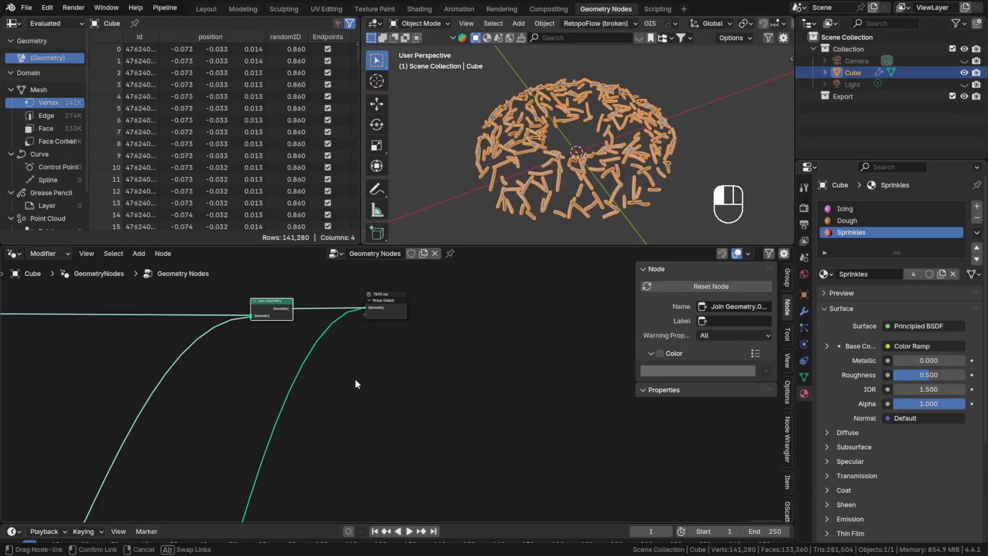
left_click(355, 384)
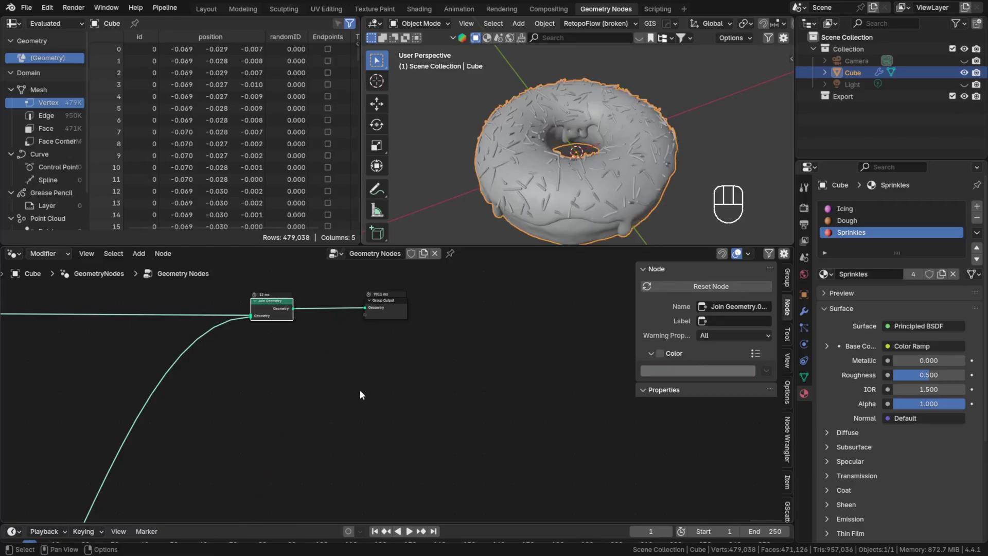
key("ctrl+s")
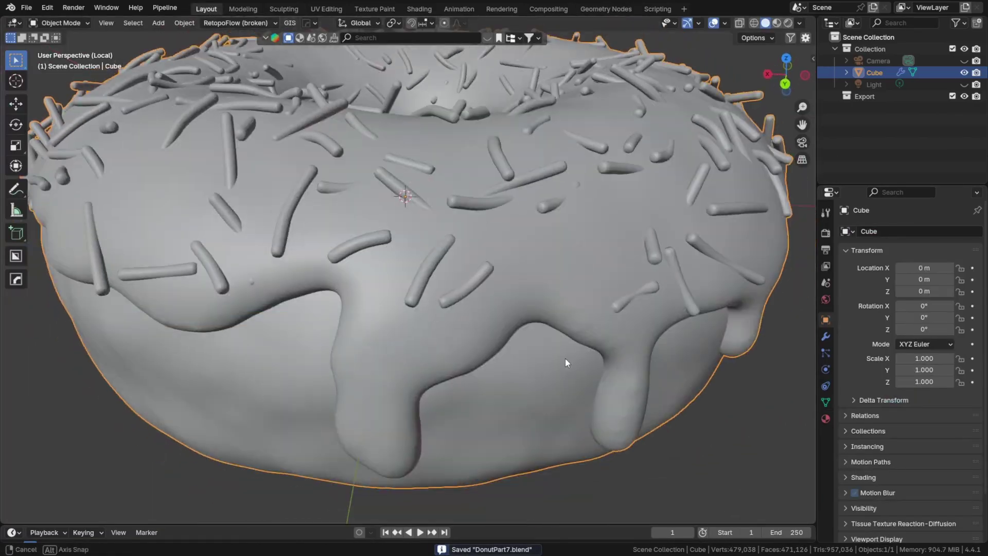
- Show the whole donut in rendered viewport shading and deselect it
middle_click_drag(565, 358, 577, 370)
scroll(576, 370, "down", 4)
key("z")
left_click(688, 309)
mouse_move(688, 309)
middle_mouse_down()
mouse_move(585, 363)
mouse_move(579, 329)
mouse_move(439, 366)
mouse_move(503, 359)
middle_mouse_up()
left_click(698, 24)
left_click(698, 24)
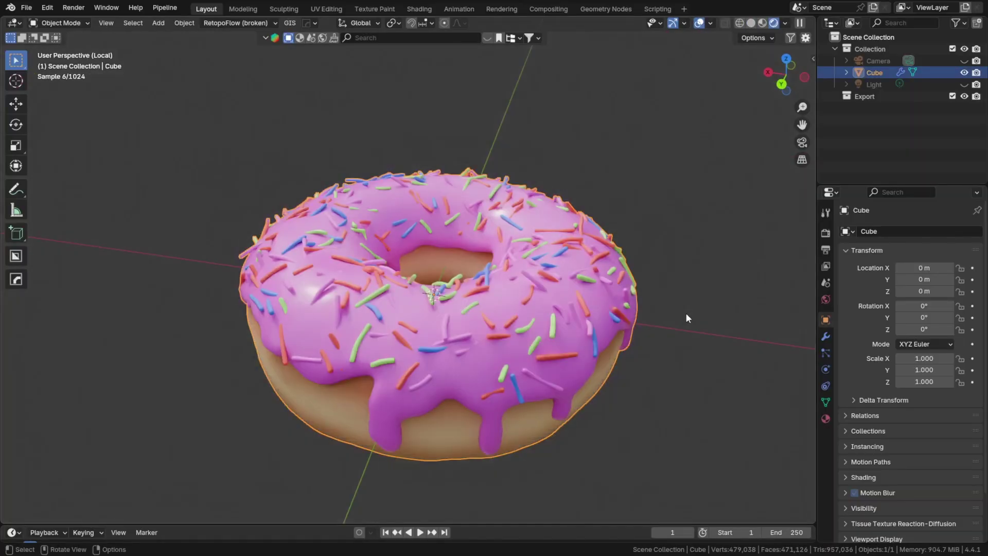
left_click(684, 342)
- Inspect the rendered donut and its sprinkles from all sides
mouse_move(684, 342)
middle_mouse_down()
mouse_move(642, 400)
mouse_move(588, 307)
mouse_move(686, 335)
middle_mouse_up()
scroll(590, 372, "up", 3)
scroll(588, 308, "down", 4)
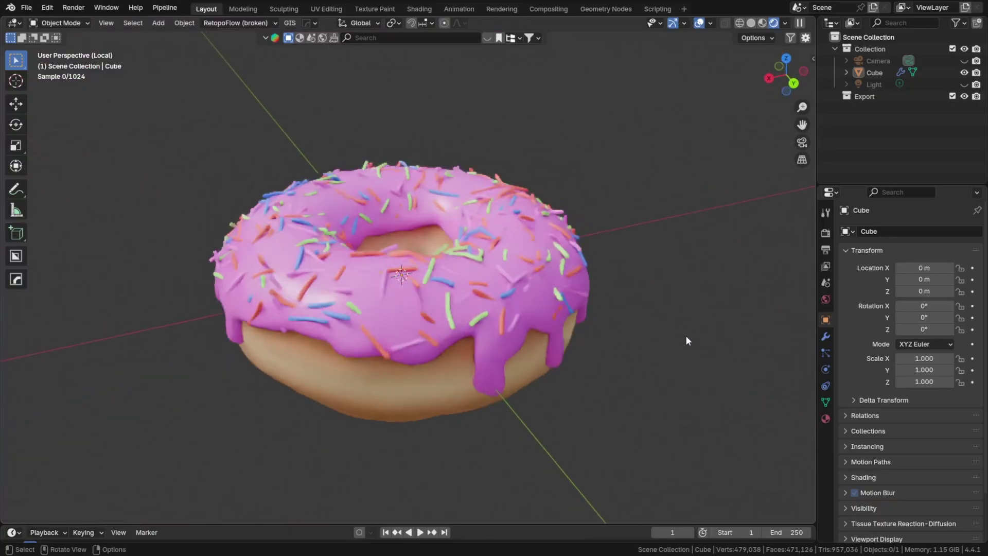
middle_click_drag(502, 329, 642, 334)
middle_click_drag(505, 347, 620, 350)
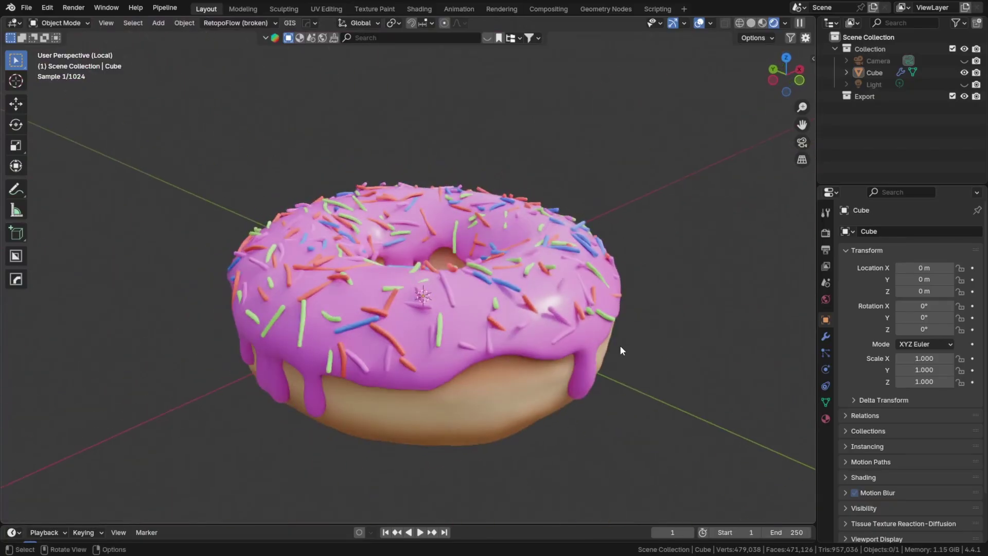
middle_click_drag(461, 356, 625, 348)
middle_click_drag(502, 332, 613, 356)
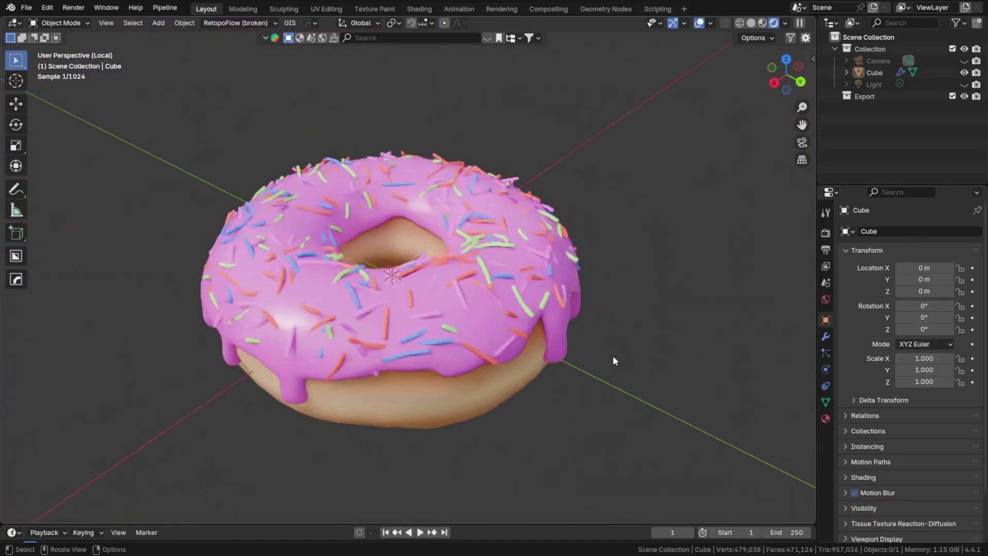
- Hide the viewport overlays and view the rendered donut from a slightly higher angle
middle_click_drag(479, 361, 439, 364)
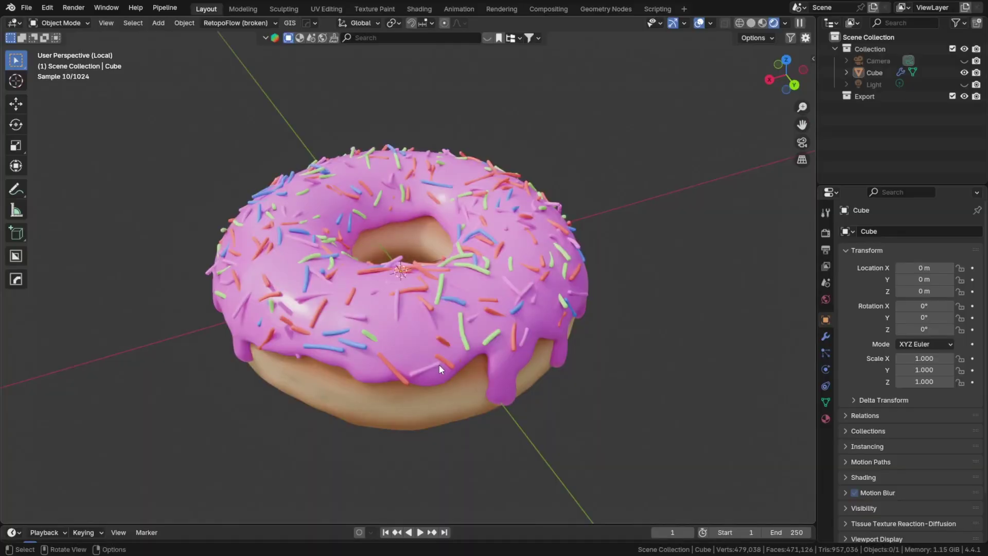
left_click(701, 23)
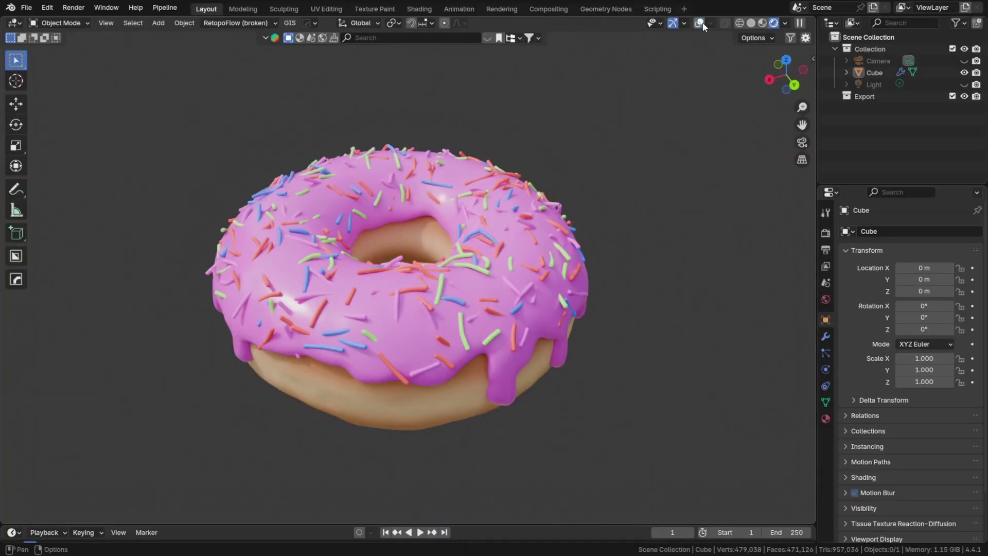
middle_click_drag(493, 285, 553, 322)
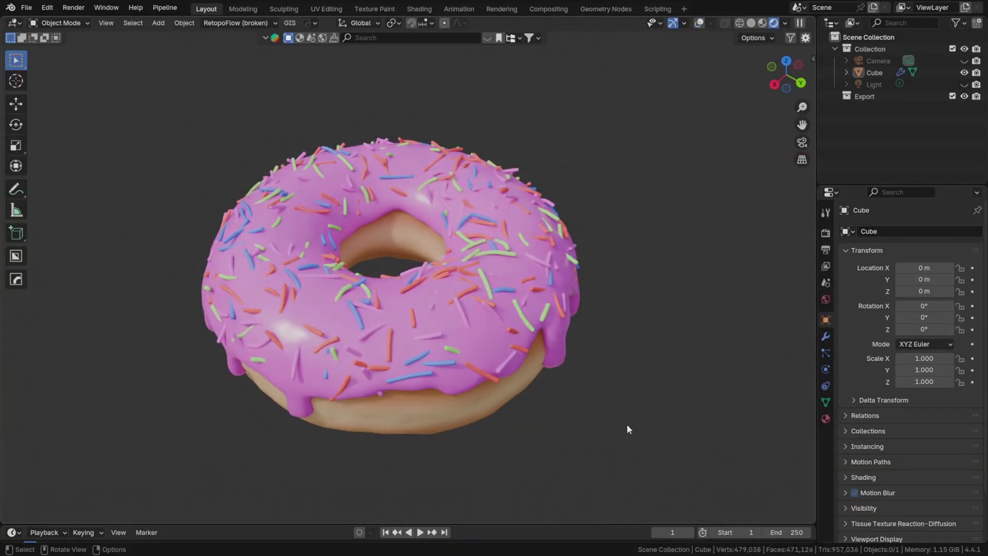